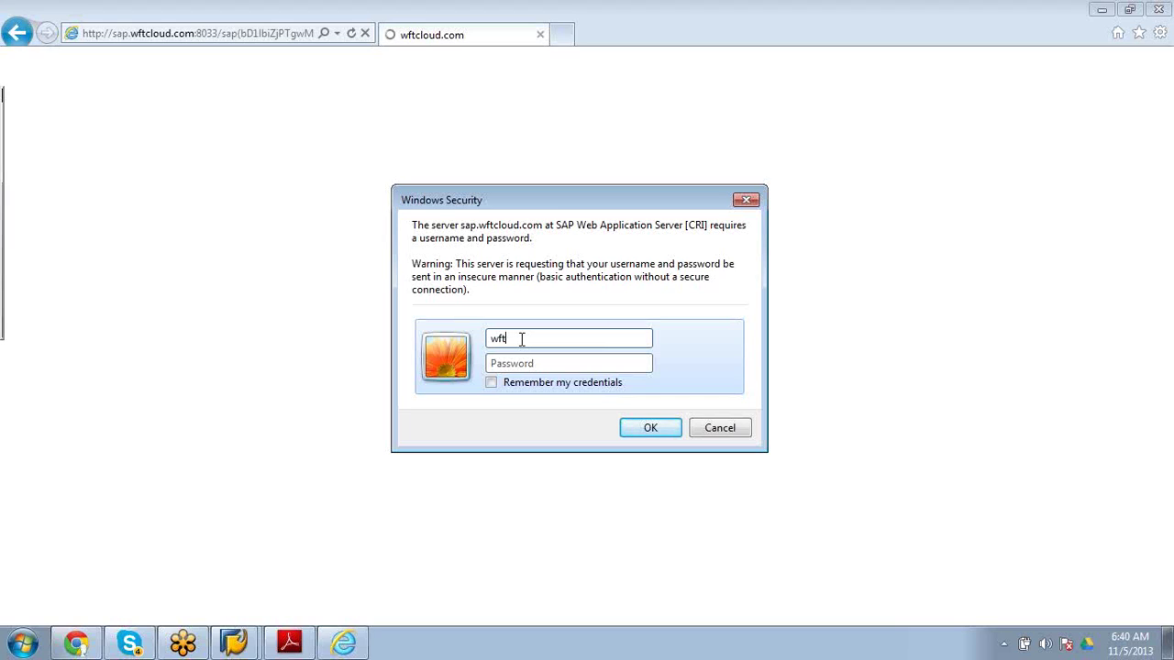
Sign in to the CRM server with the user name and password, and allow the site's program to run.
text(cloud110)
click(568, 364)
text(••)
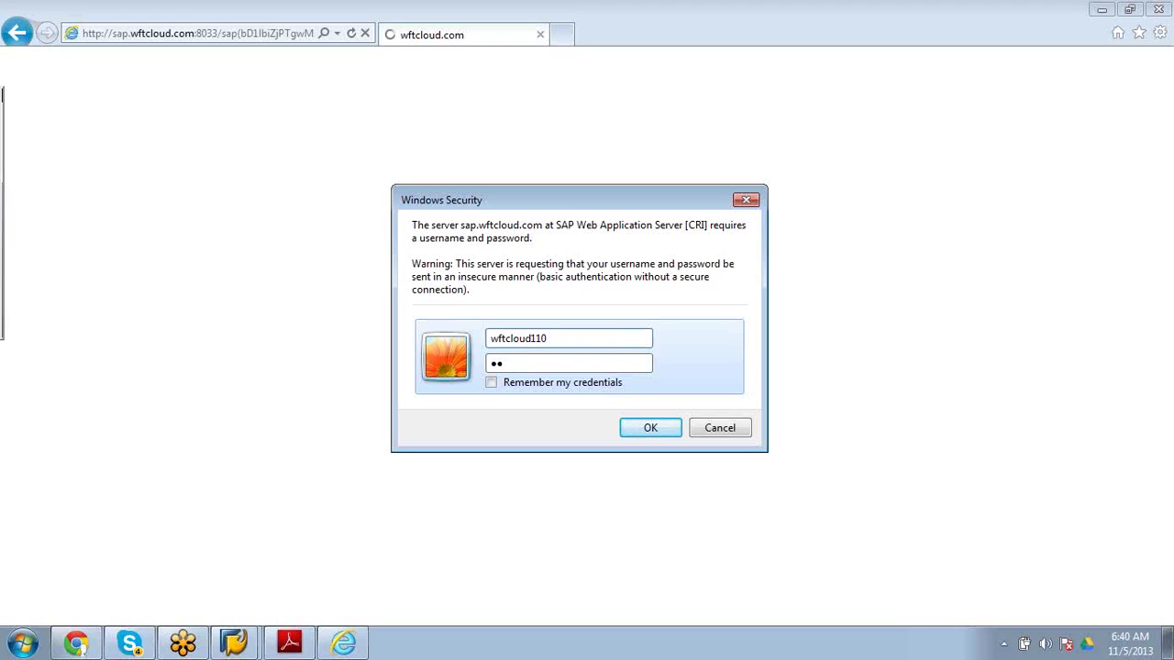
text(•••••••)
key(Return)
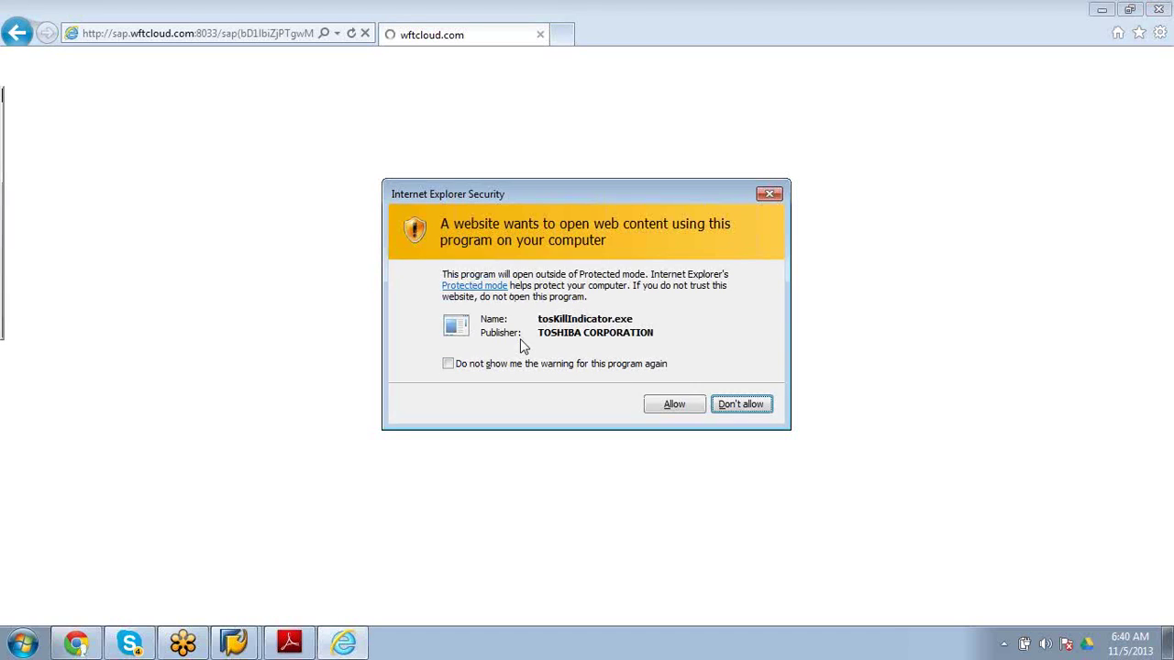
click(668, 405)
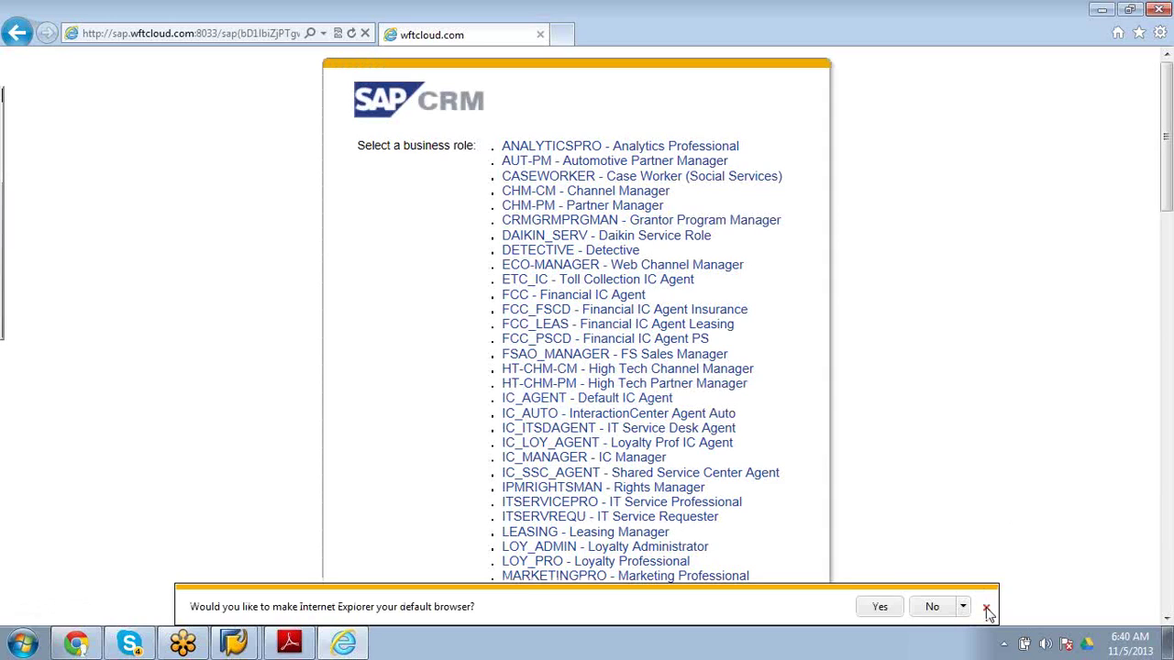
Dismiss the default-browser and search-provider prompts and scroll down the business-role list.
click(987, 609)
click(987, 610)
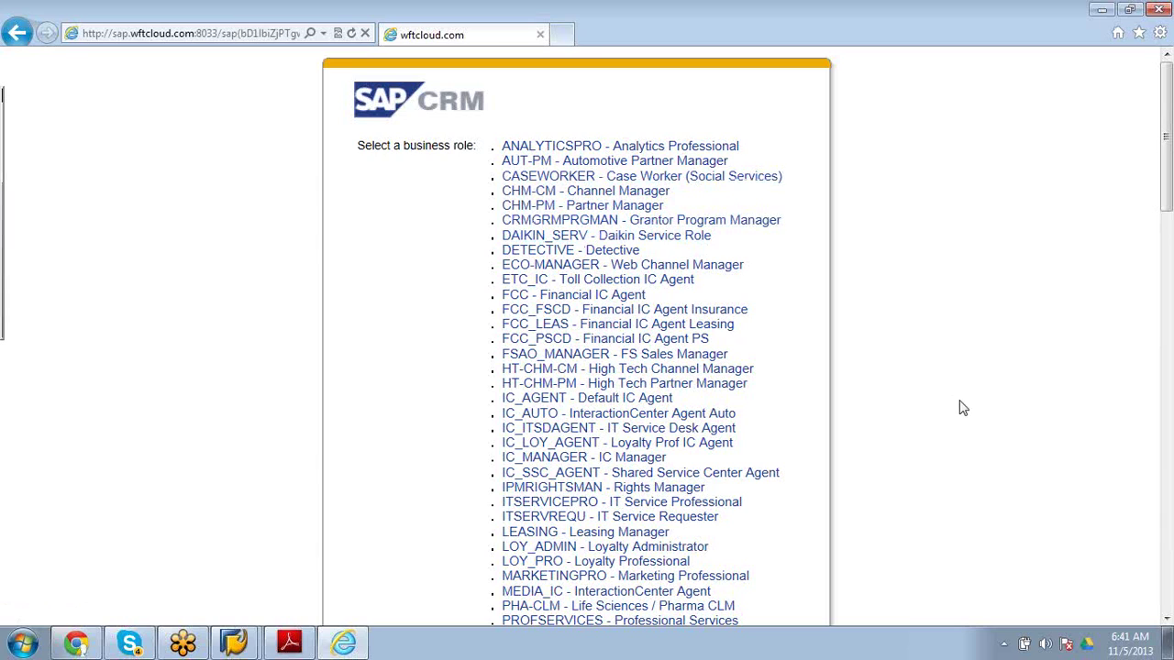
click(1167, 620)
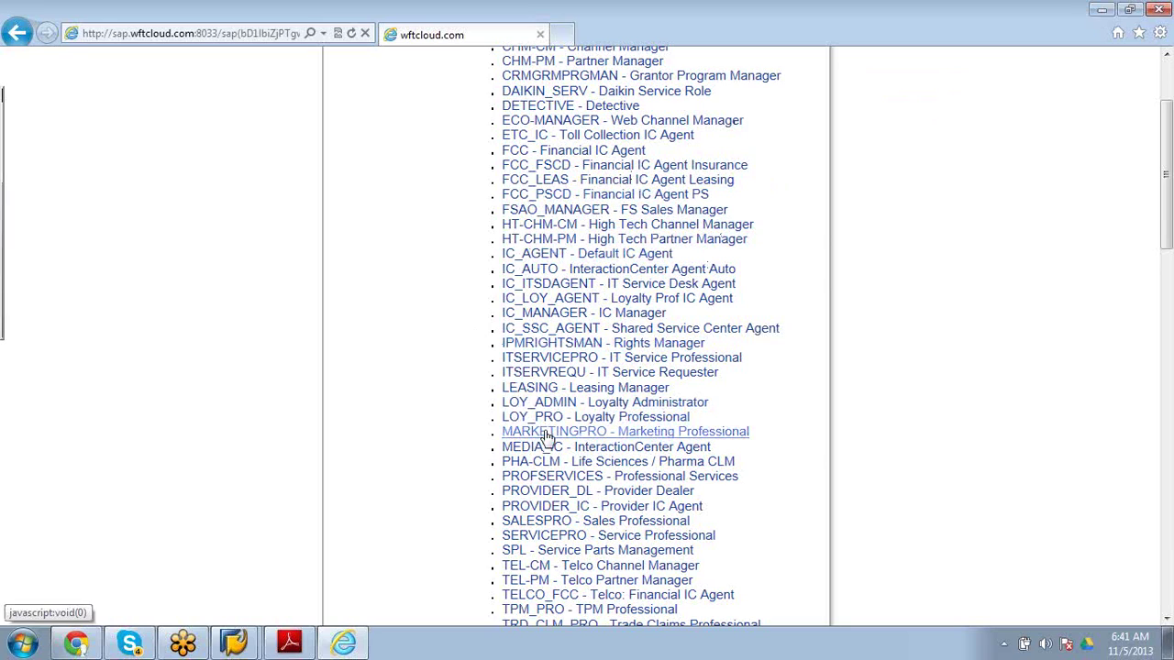
Log in as MARKETINGPRO - Marketing Professional, then bring the CR100 course PDF to the front.
click(547, 433)
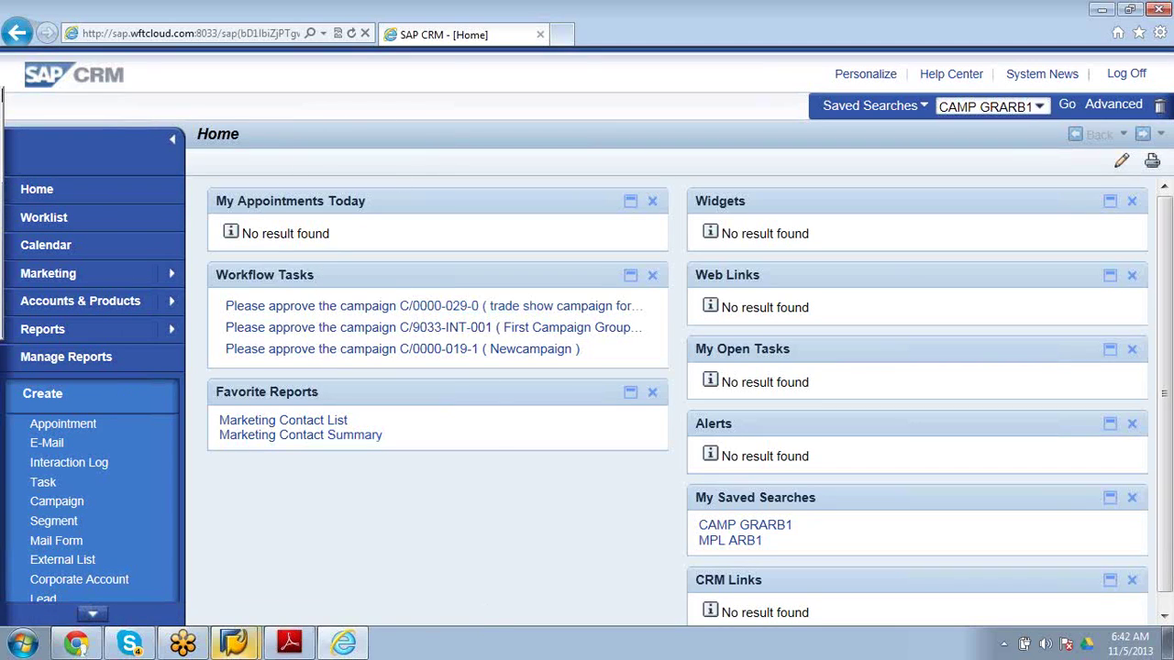
click(290, 645)
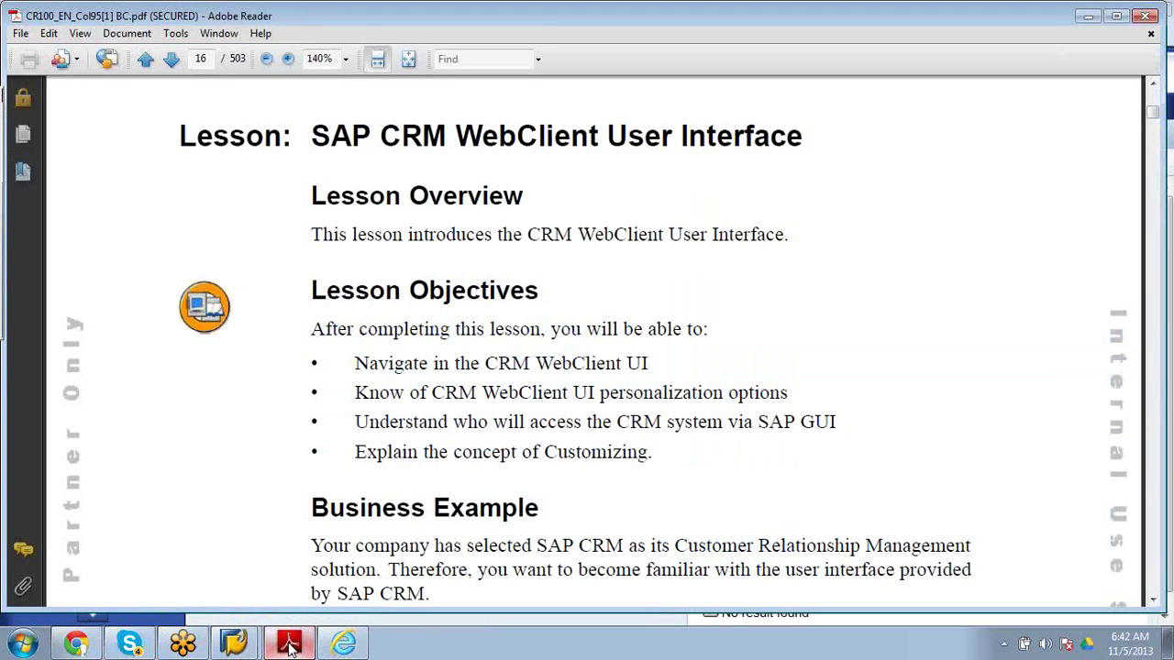
Page down the CR100 PDF to Figure 4: CRM WebClient User Interface on page 16.
key(Page_Down)
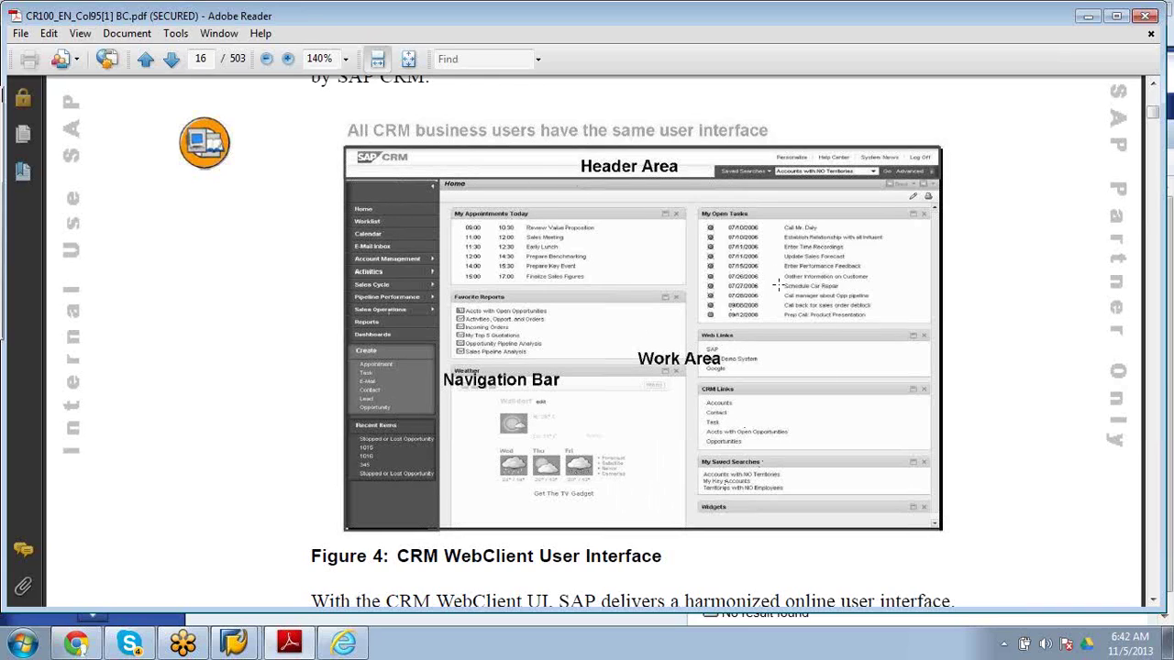
click(1161, 71)
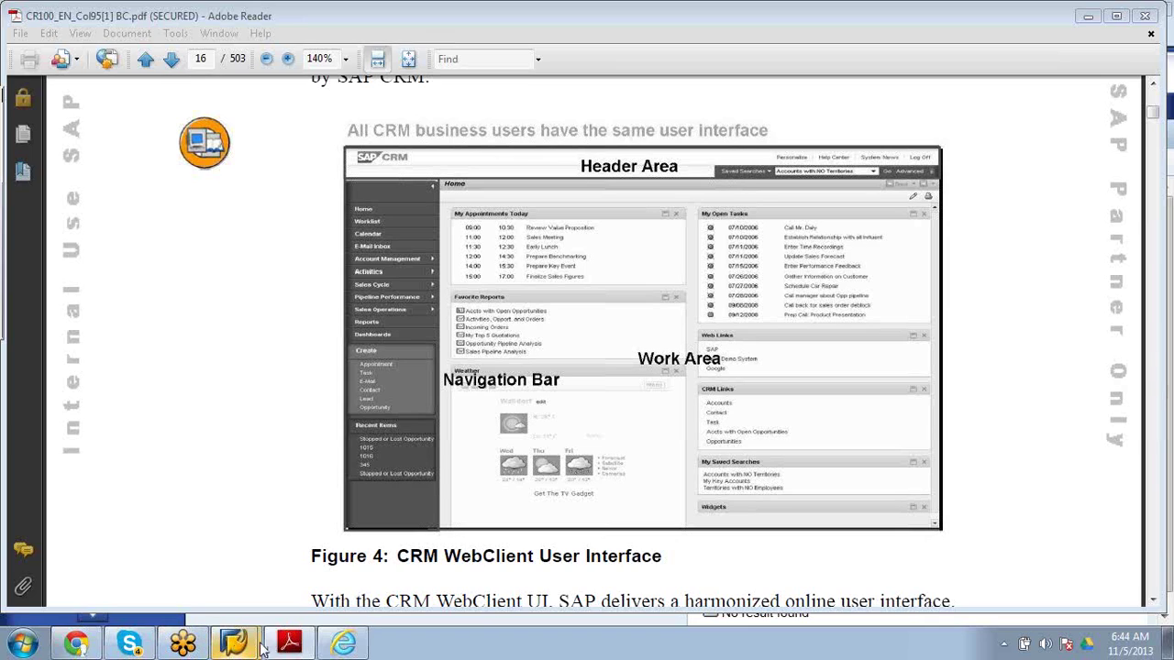
Switch from Adobe Reader back to the SAP CRM Home page in Internet Explorer.
click(338, 646)
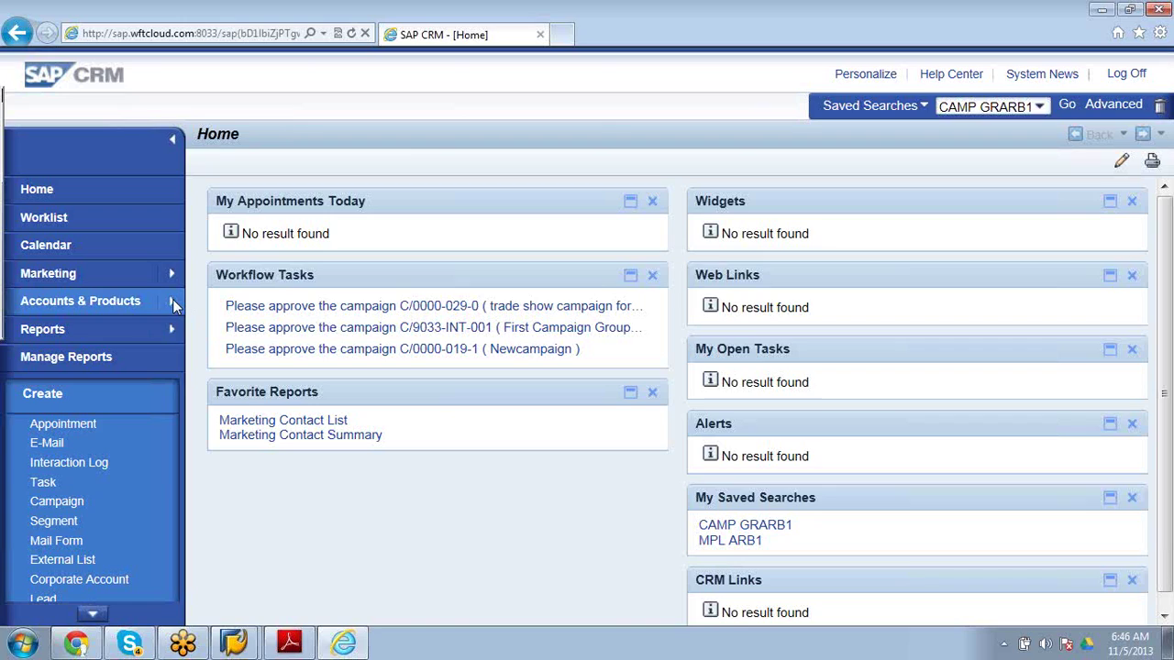
Bring up the Accounts & Products flyout listing Accounts, Contacts, Employees and Products.
mouse_move(172, 299)
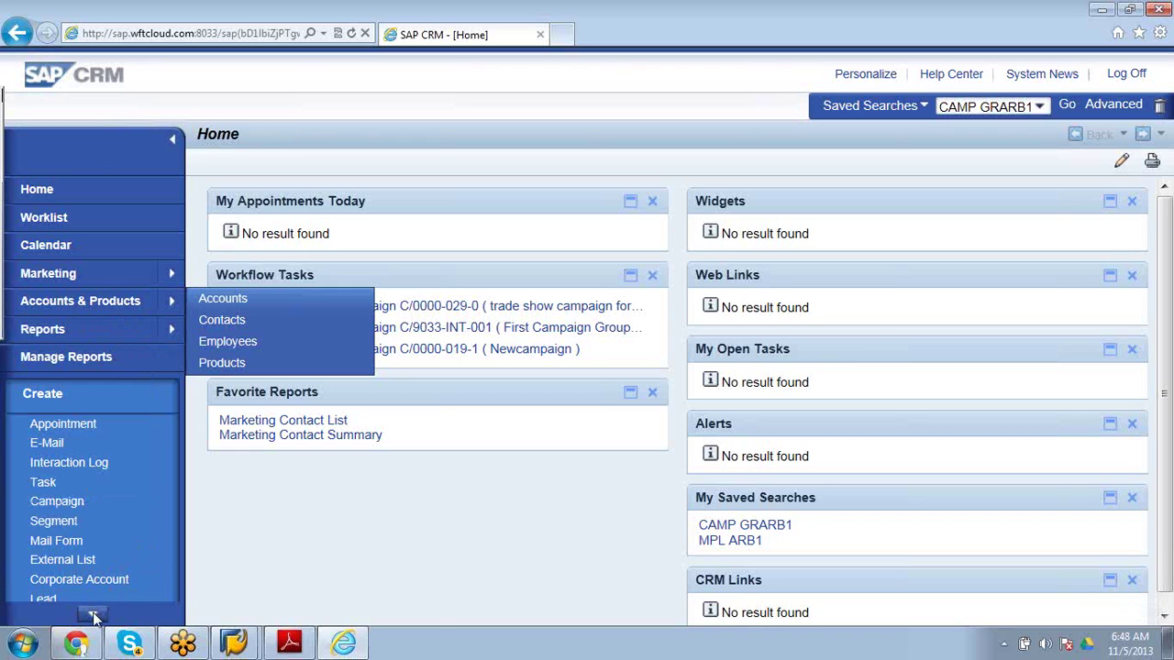
click(94, 616)
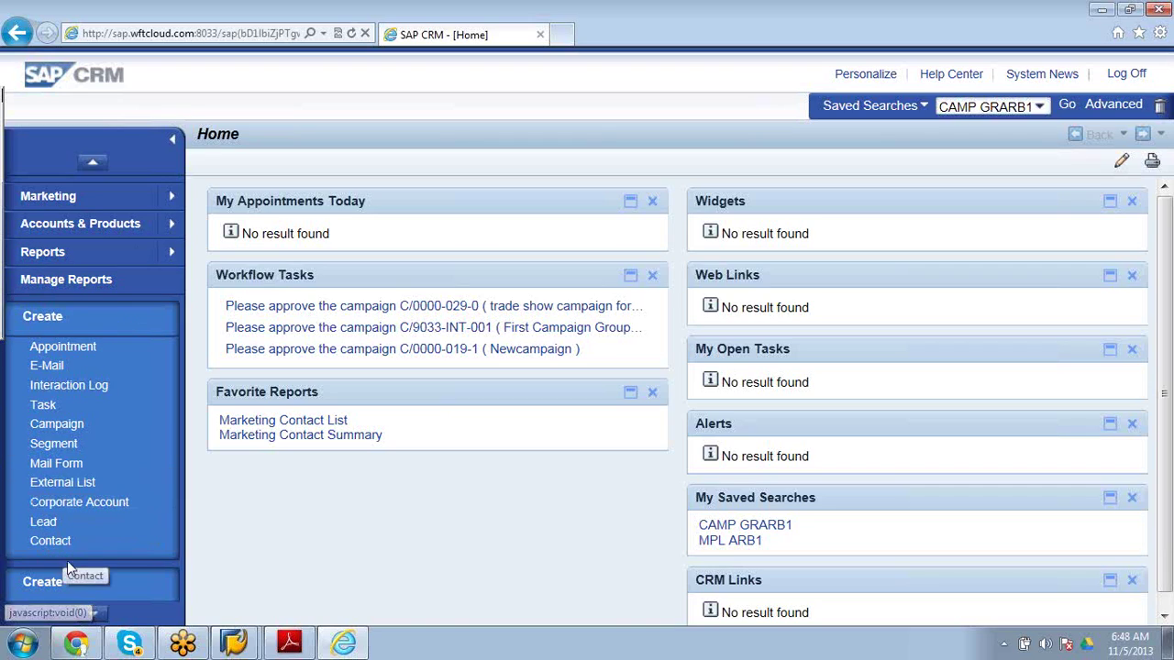
click(95, 616)
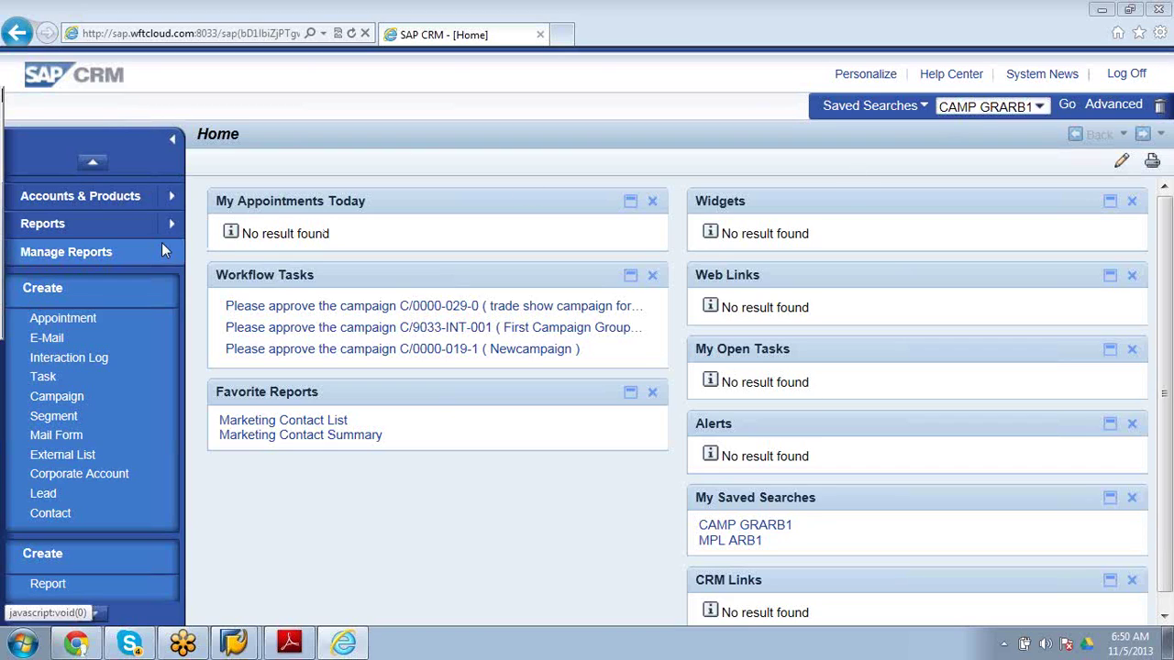
click(172, 197)
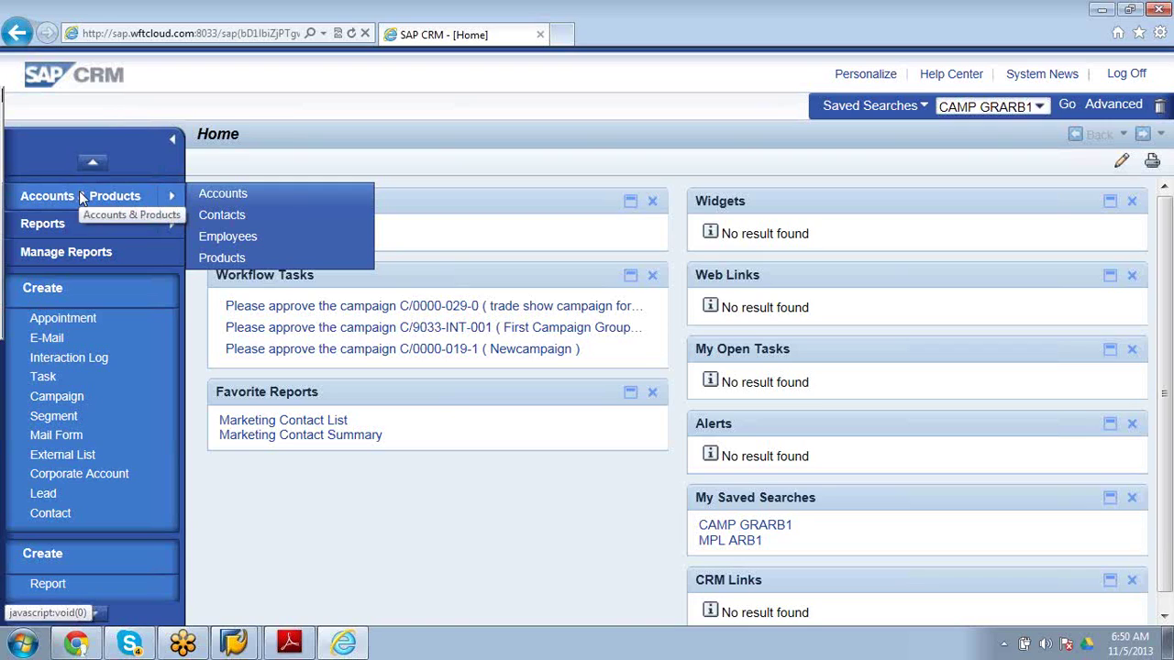
Open Search: Accounts and search with blank criteria to list all accounts.
click(236, 194)
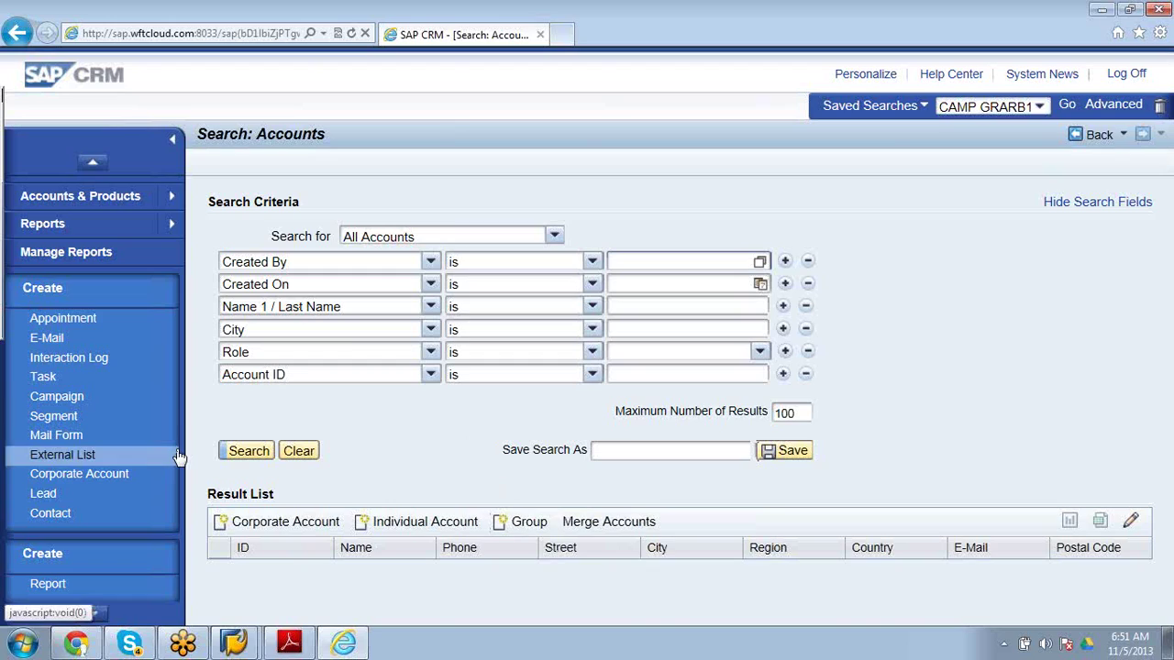
click(234, 454)
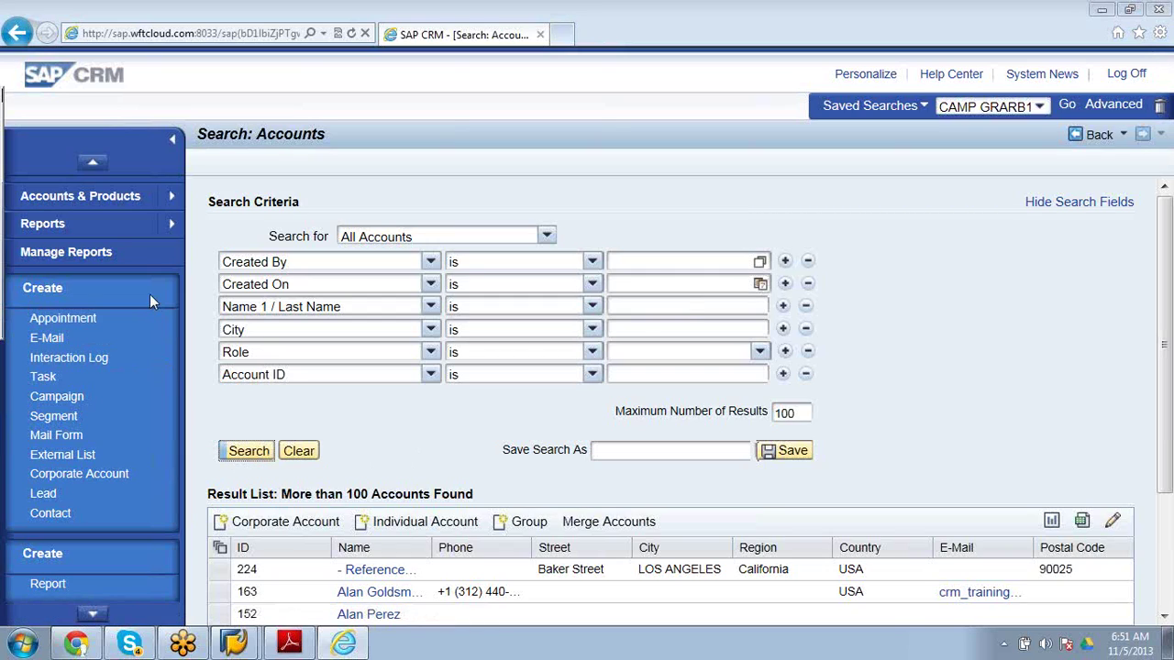
Bring up the Accounts & Products areas again from the navigation bar.
click(175, 196)
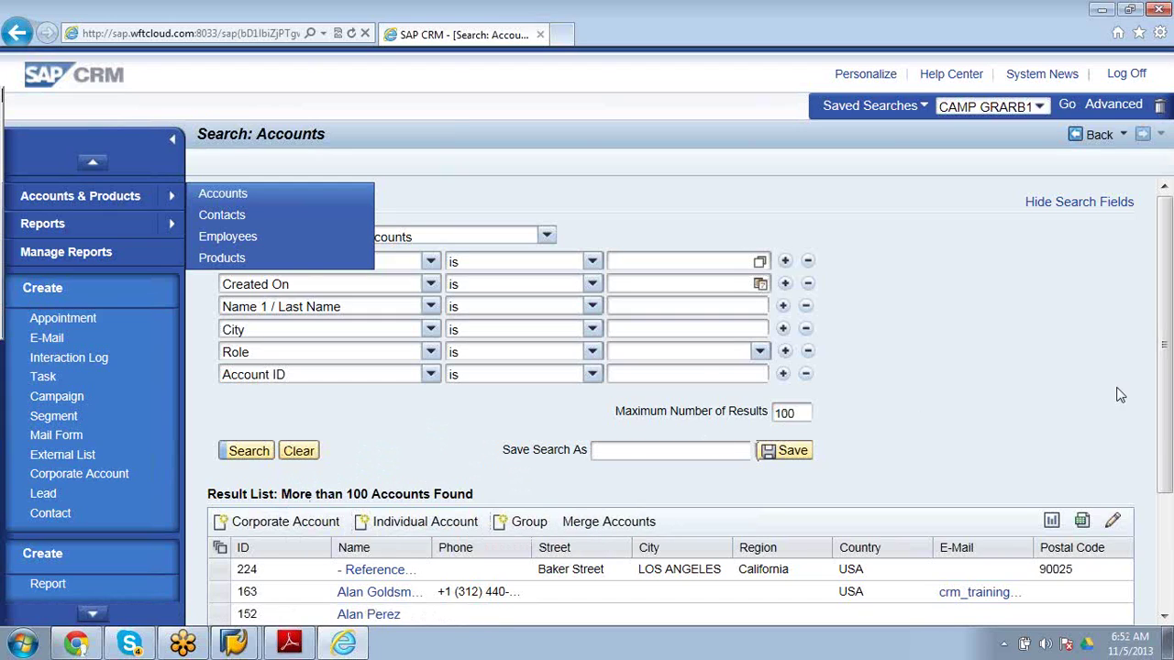
Rerun the account search, scroll the results and open the new individual account's details.
click(241, 454)
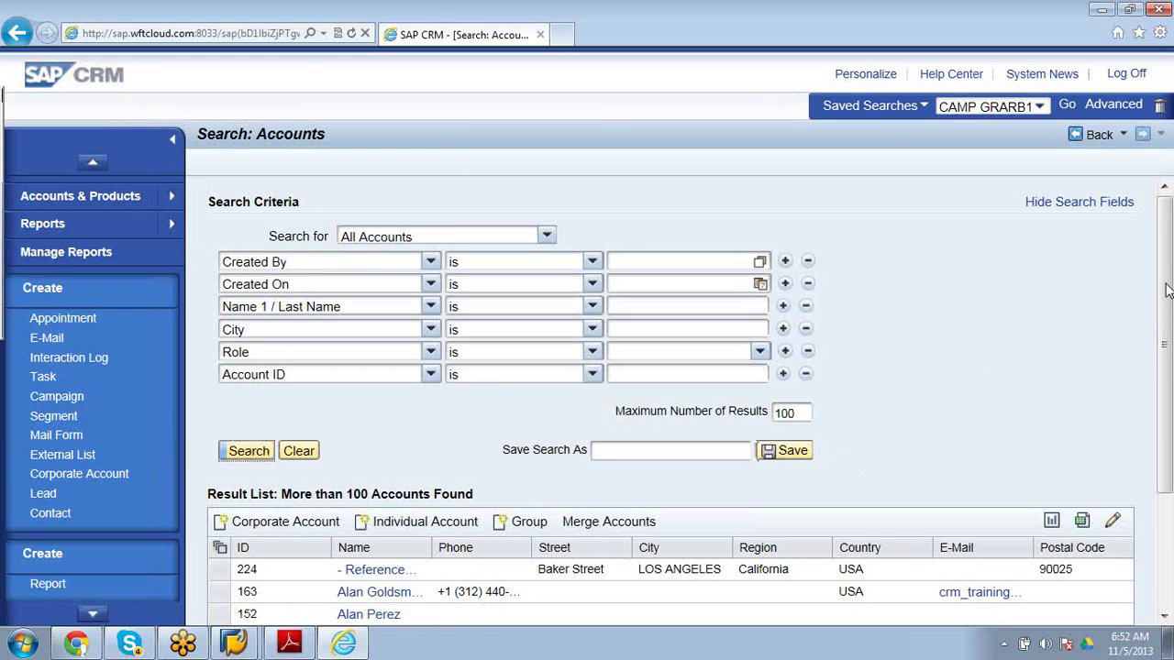
drag(1166, 268, 1166, 449)
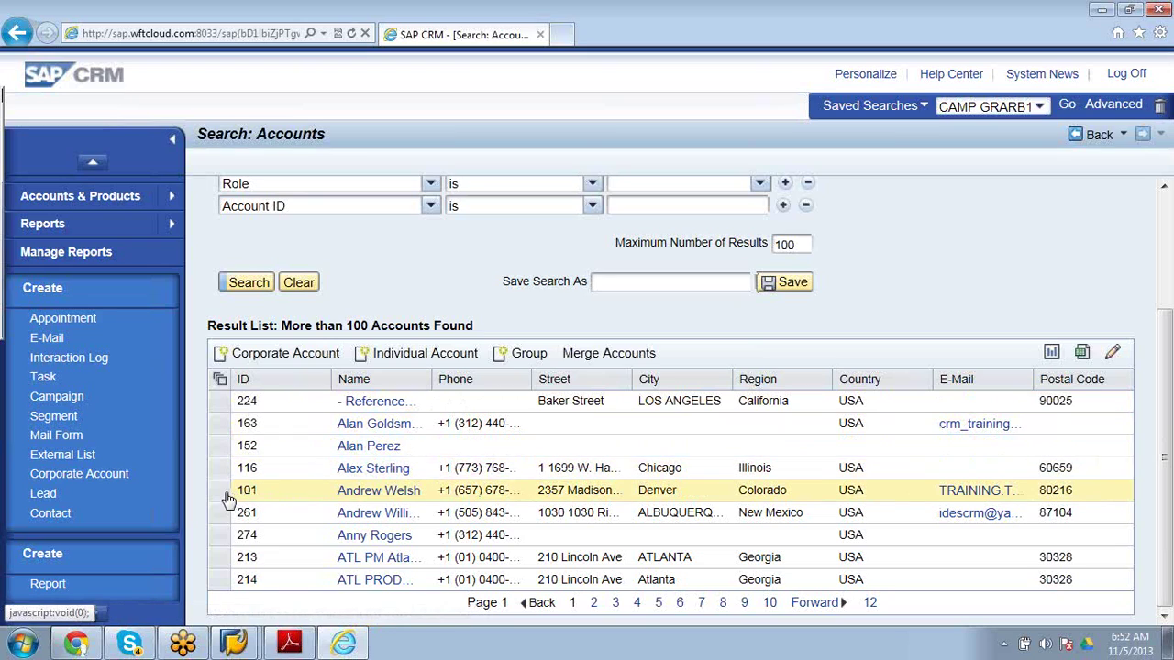
click(383, 495)
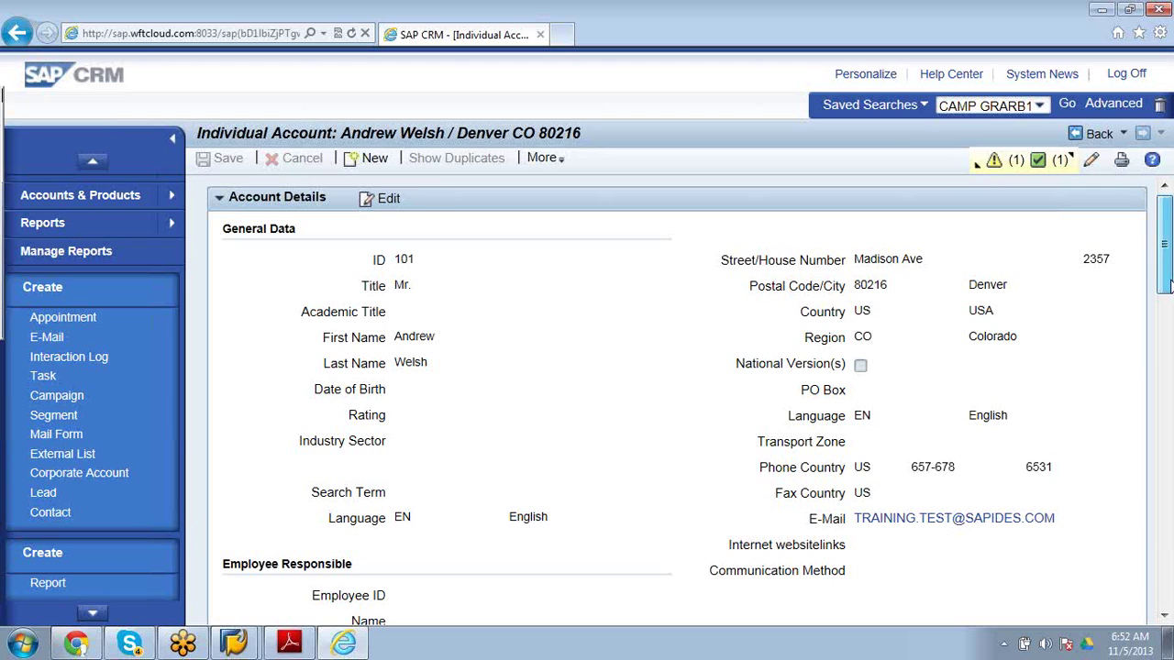
drag(1169, 287, 1166, 339)
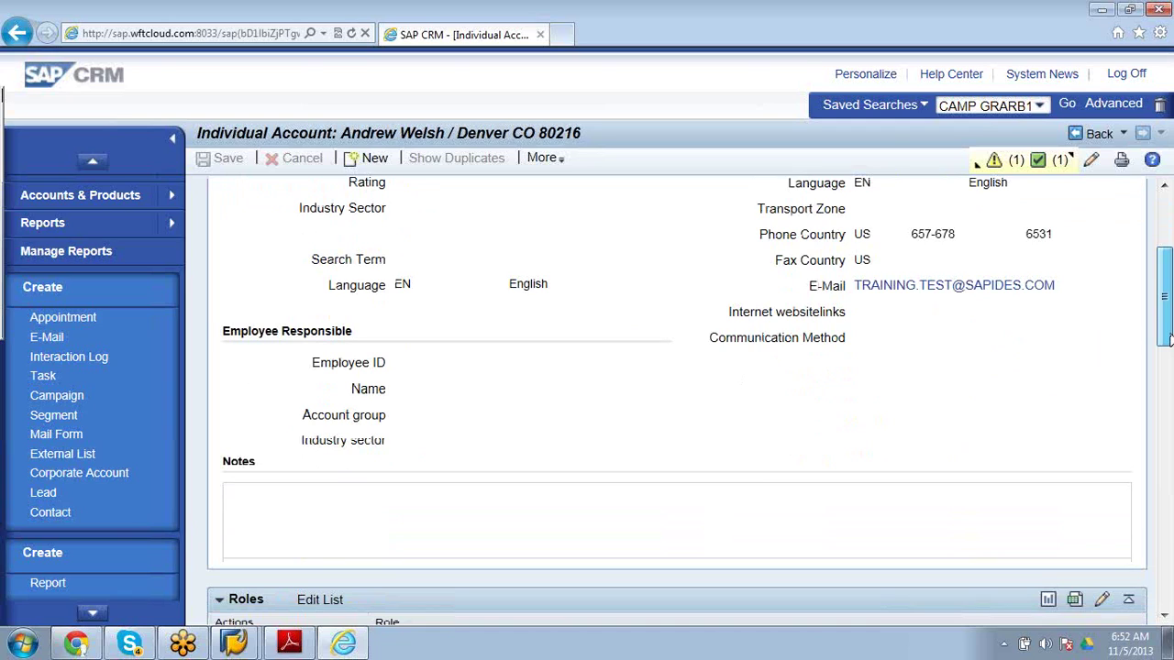
drag(1166, 339, 1166, 406)
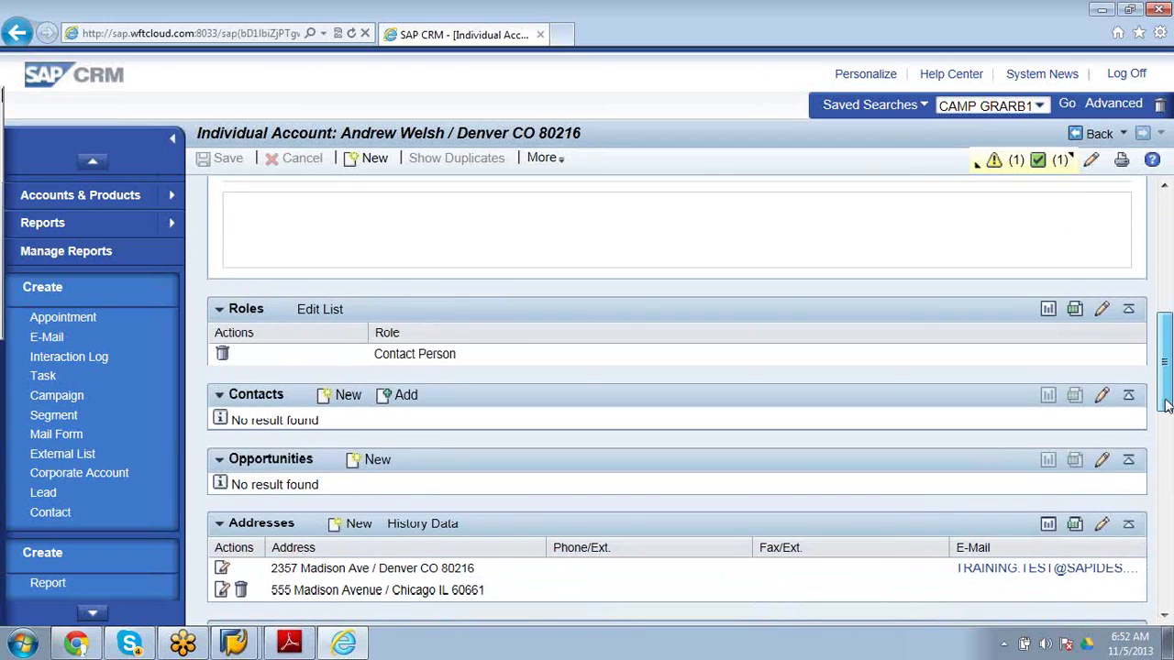
drag(1167, 406, 1166, 437)
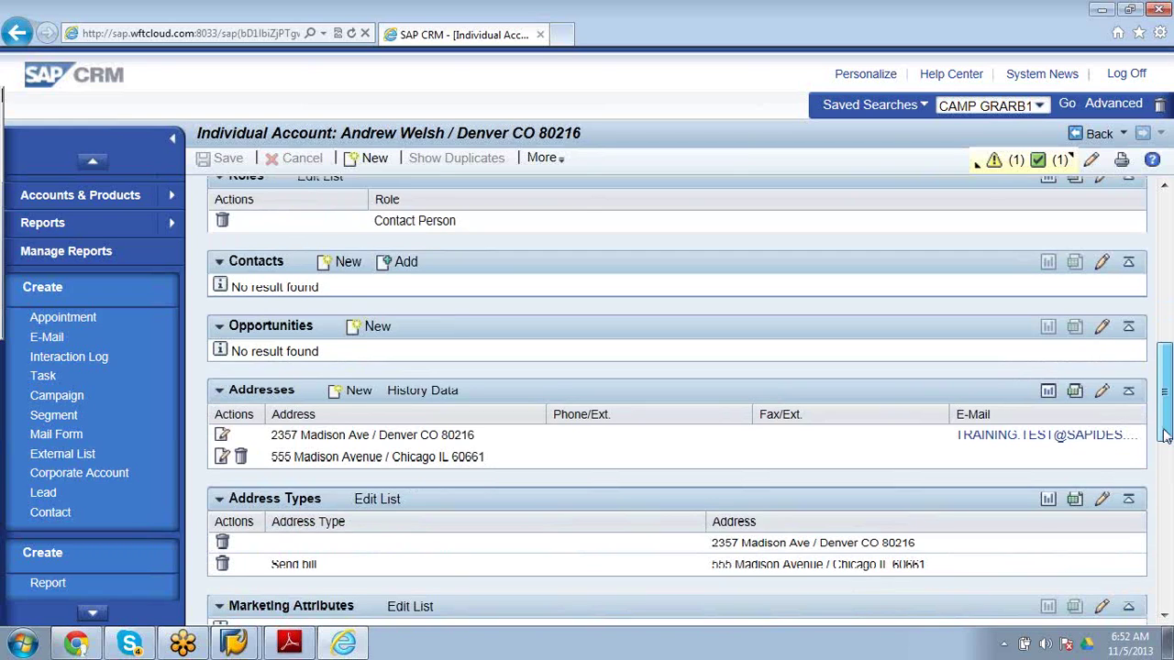
drag(1164, 435, 1165, 454)
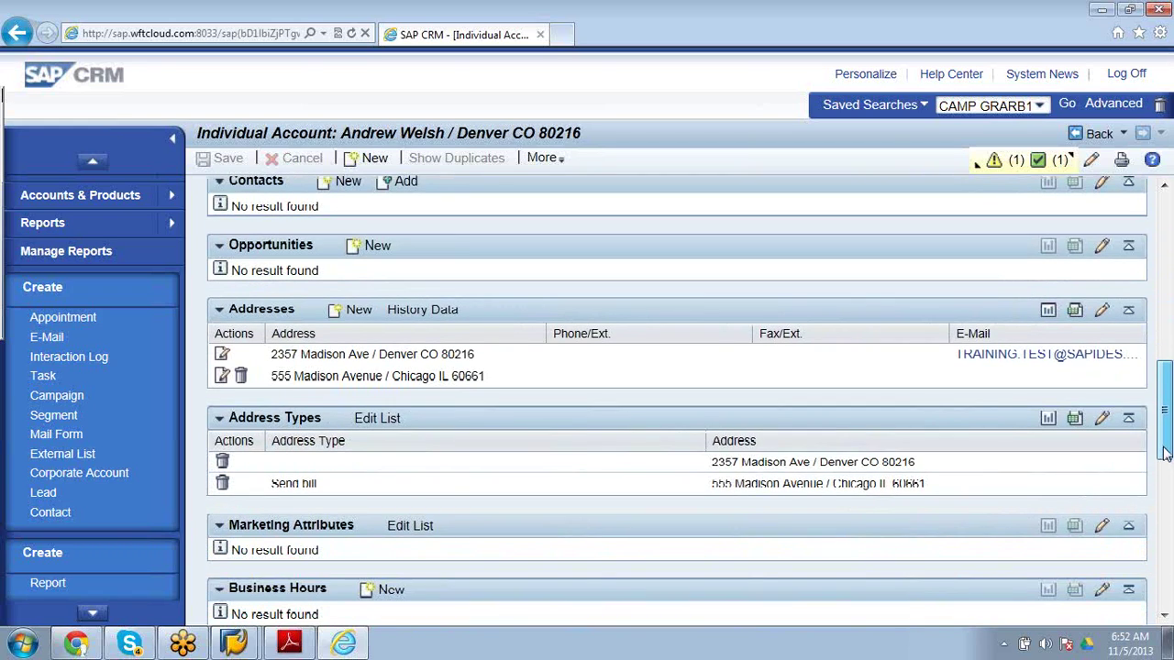
drag(1164, 454, 1162, 500)
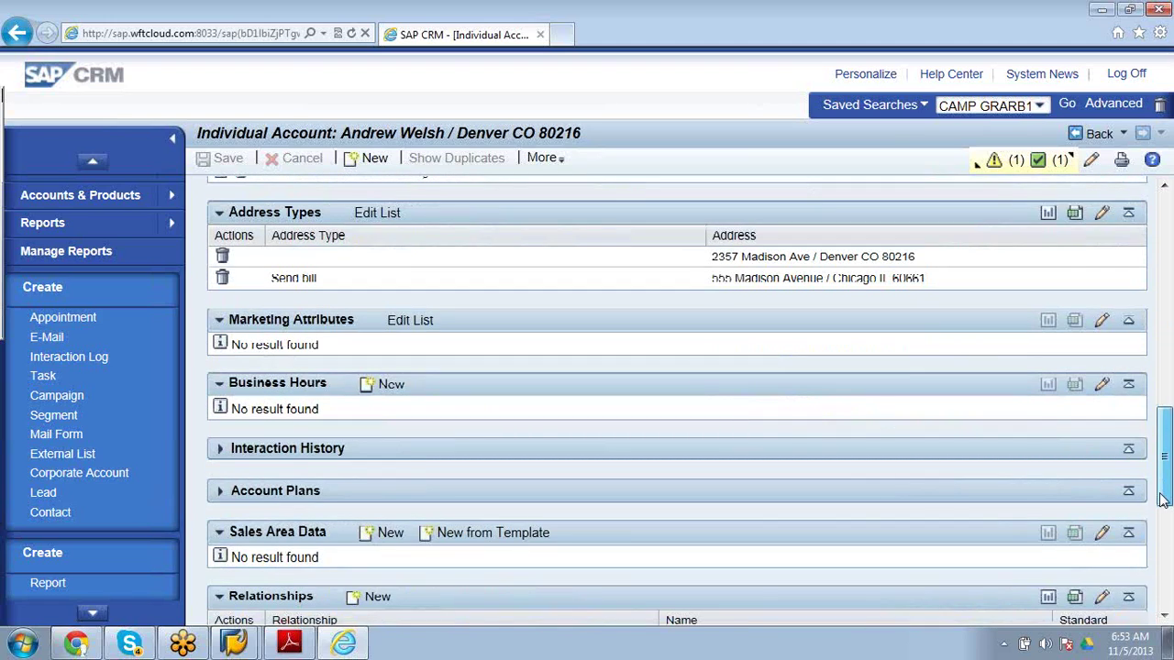
drag(1162, 500, 1160, 559)
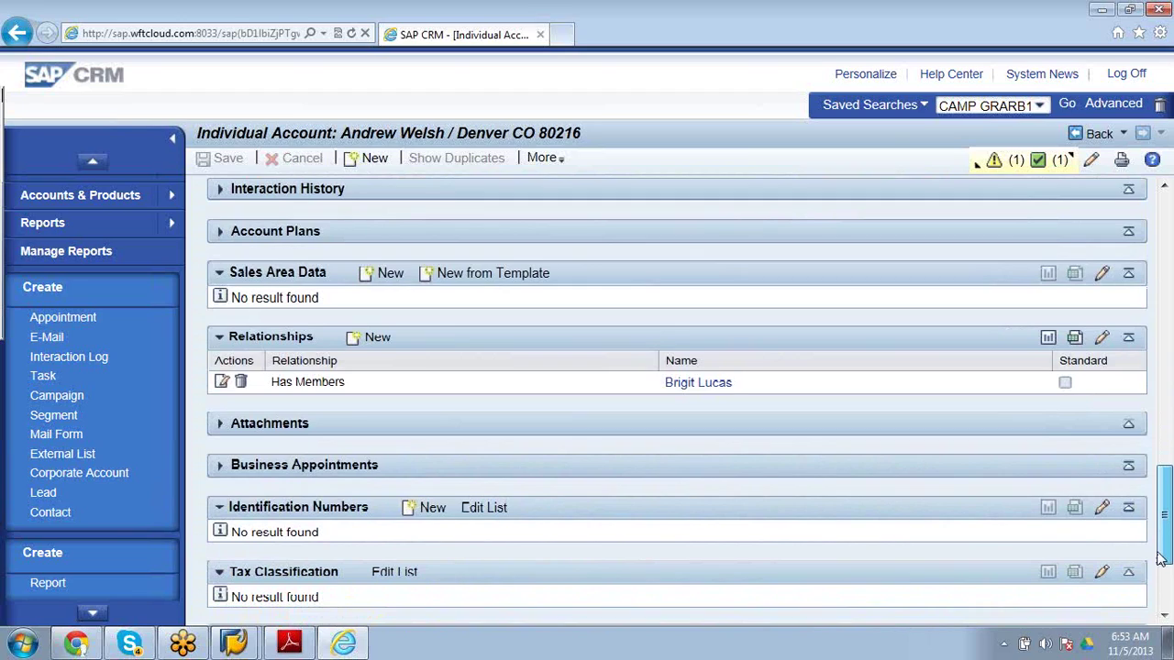
drag(1160, 560, 1160, 390)
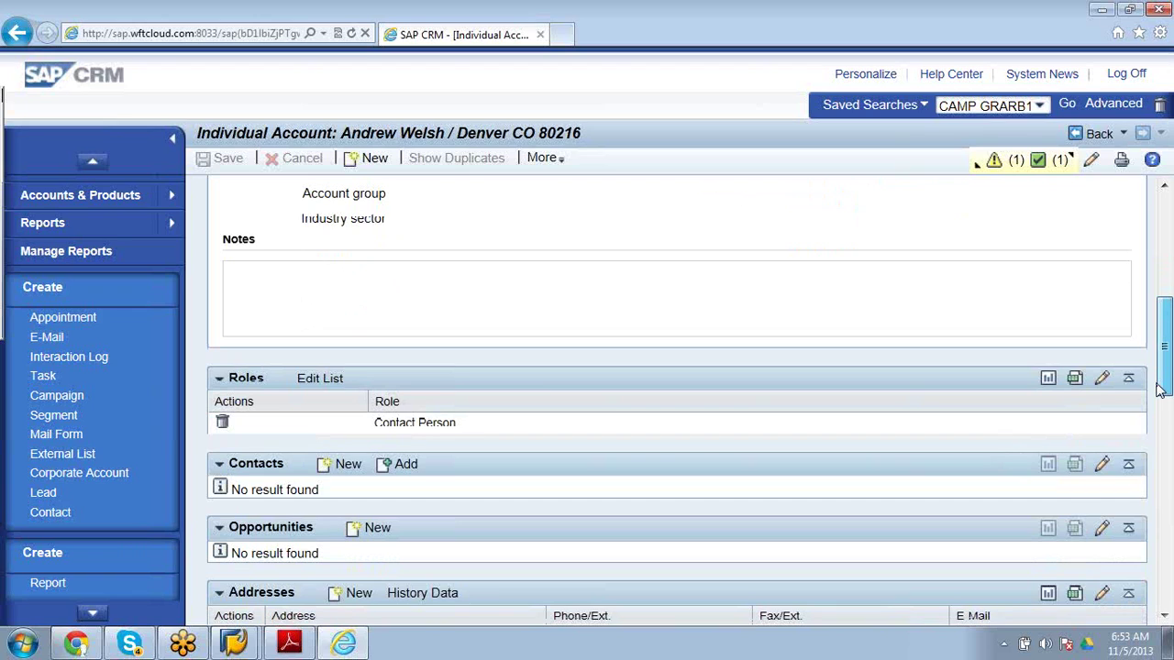
drag(1158, 390, 1151, 174)
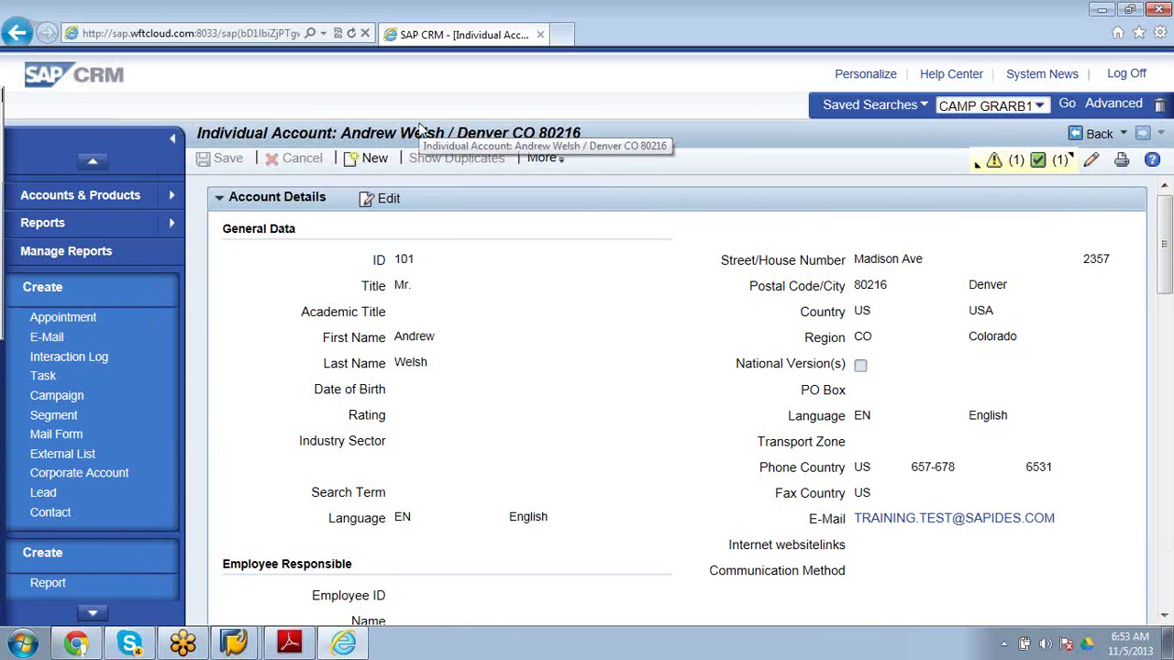
Start a new individual account with title Mr. and academic title Post Graduagte.
click(367, 160)
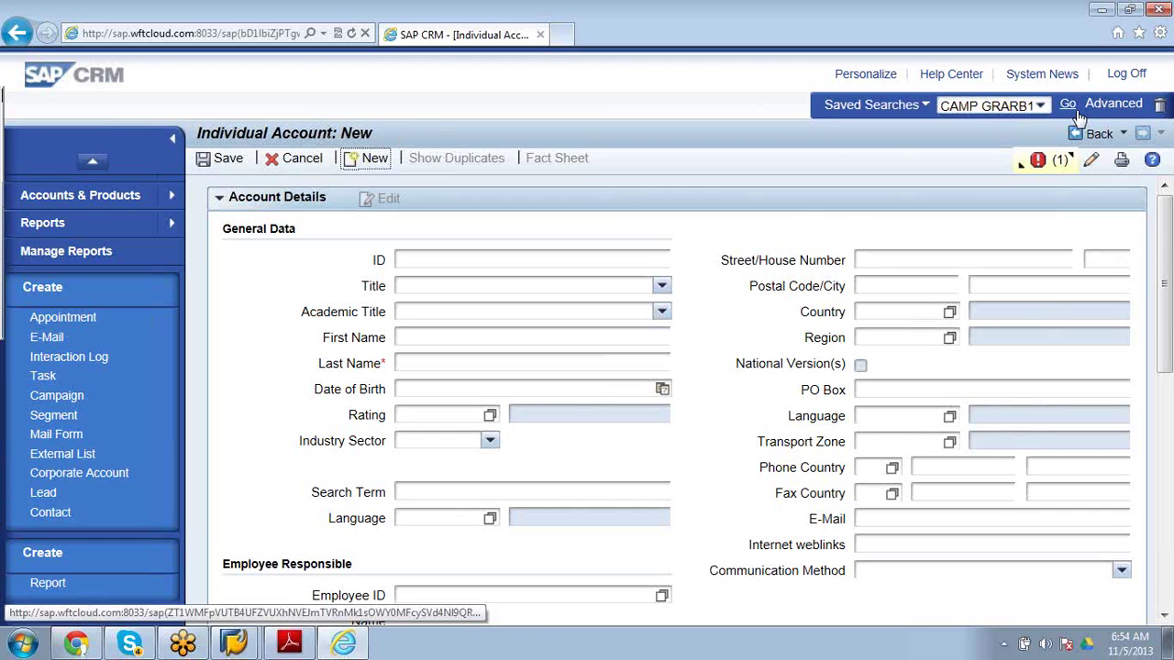
click(1019, 170)
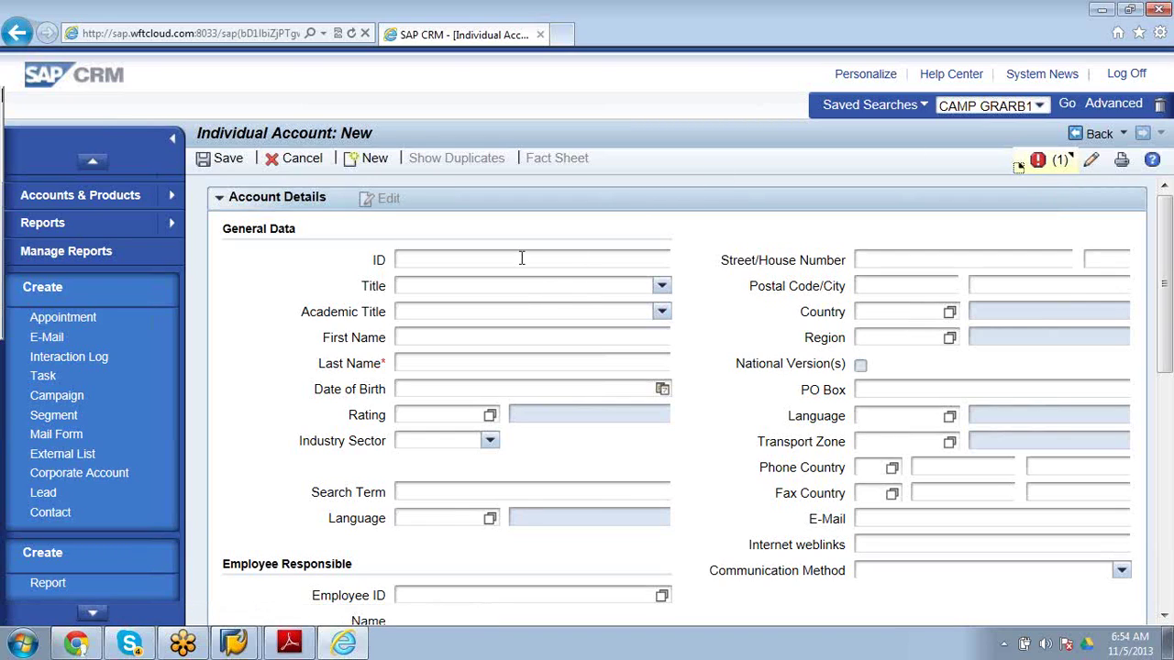
click(661, 289)
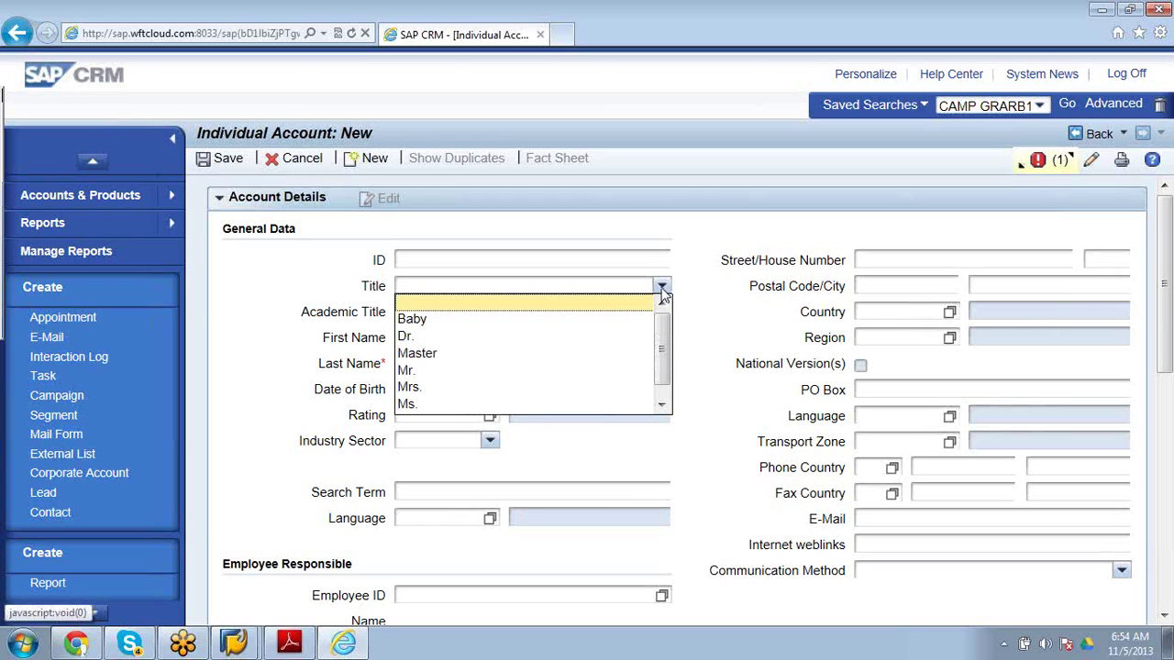
click(494, 370)
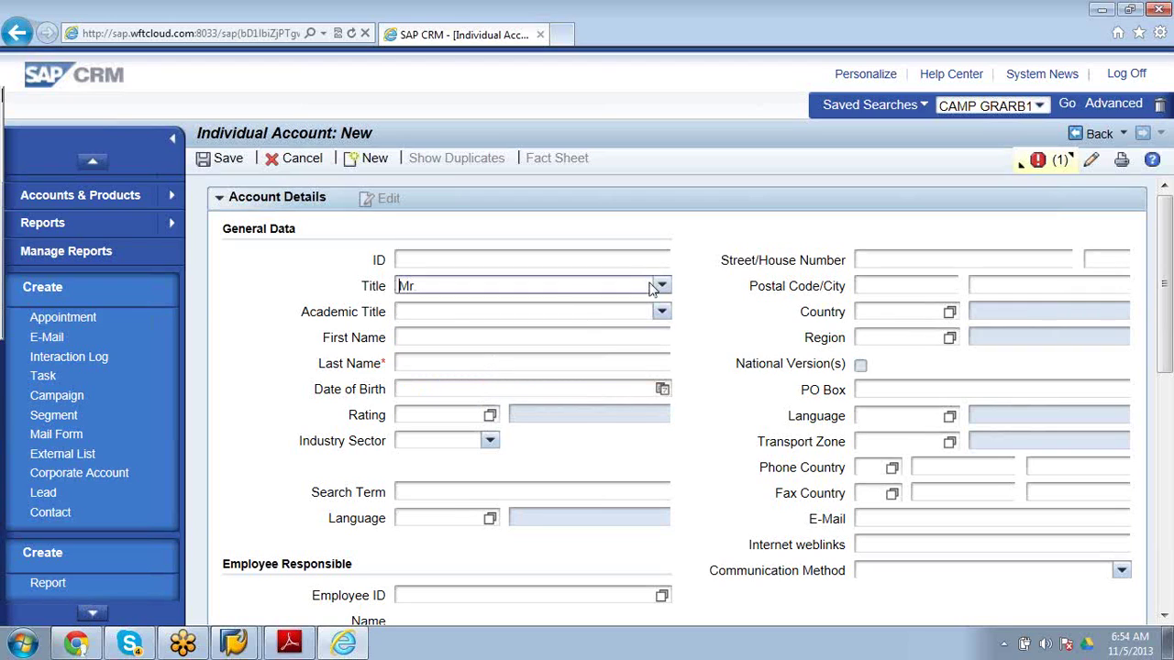
click(661, 313)
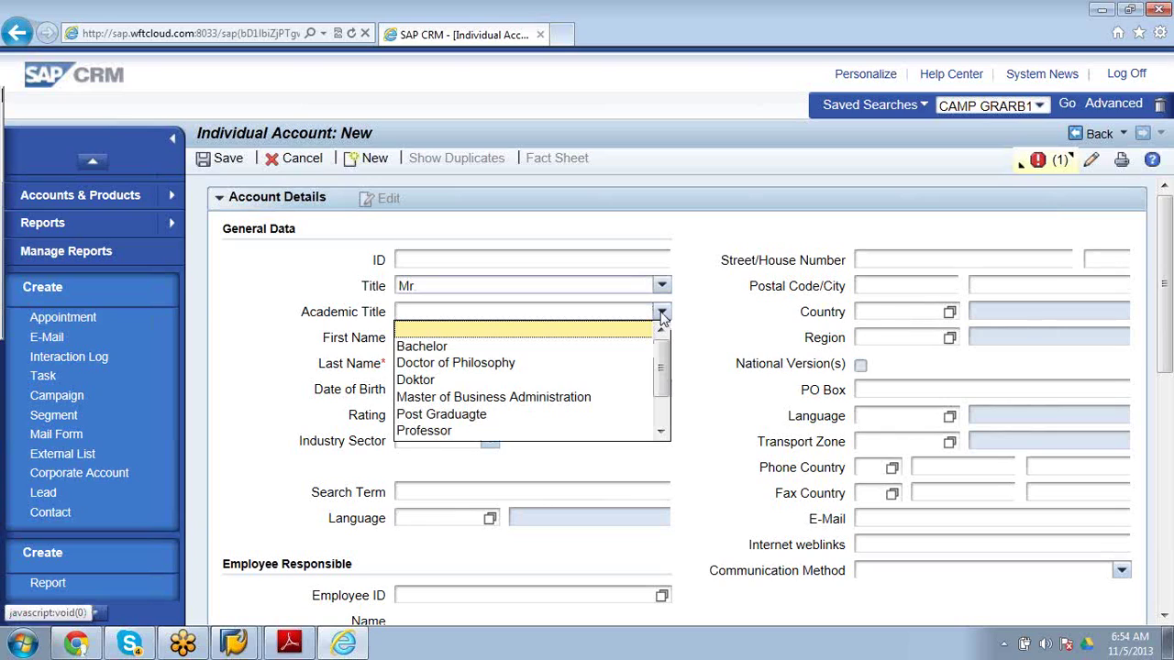
click(545, 420)
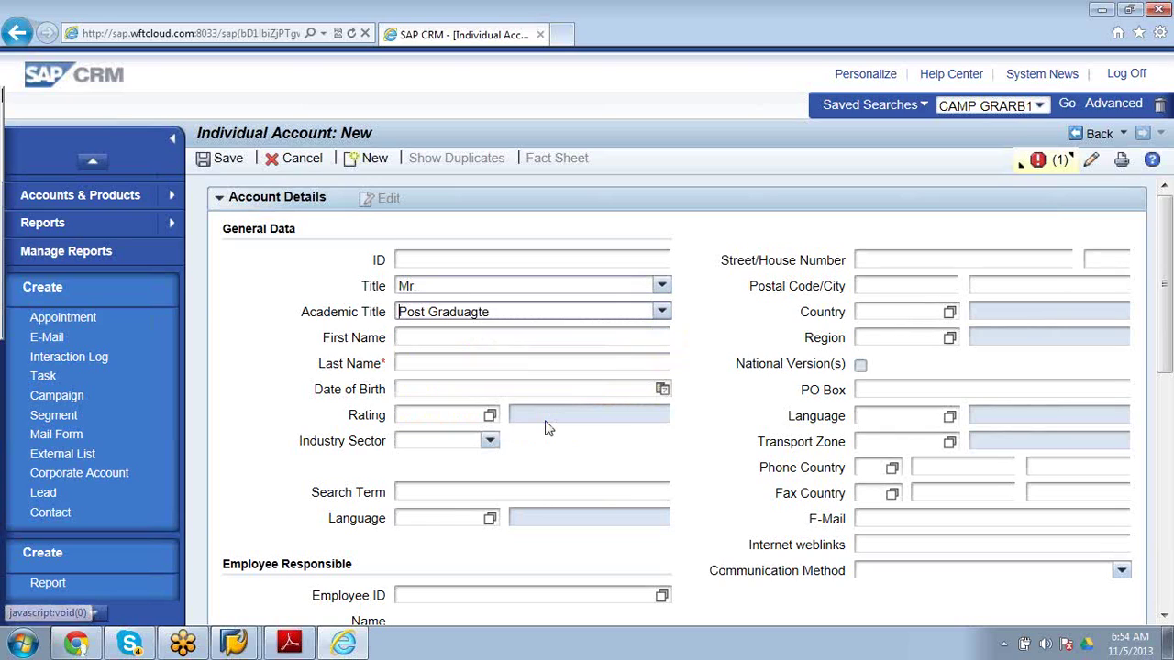
click(594, 339)
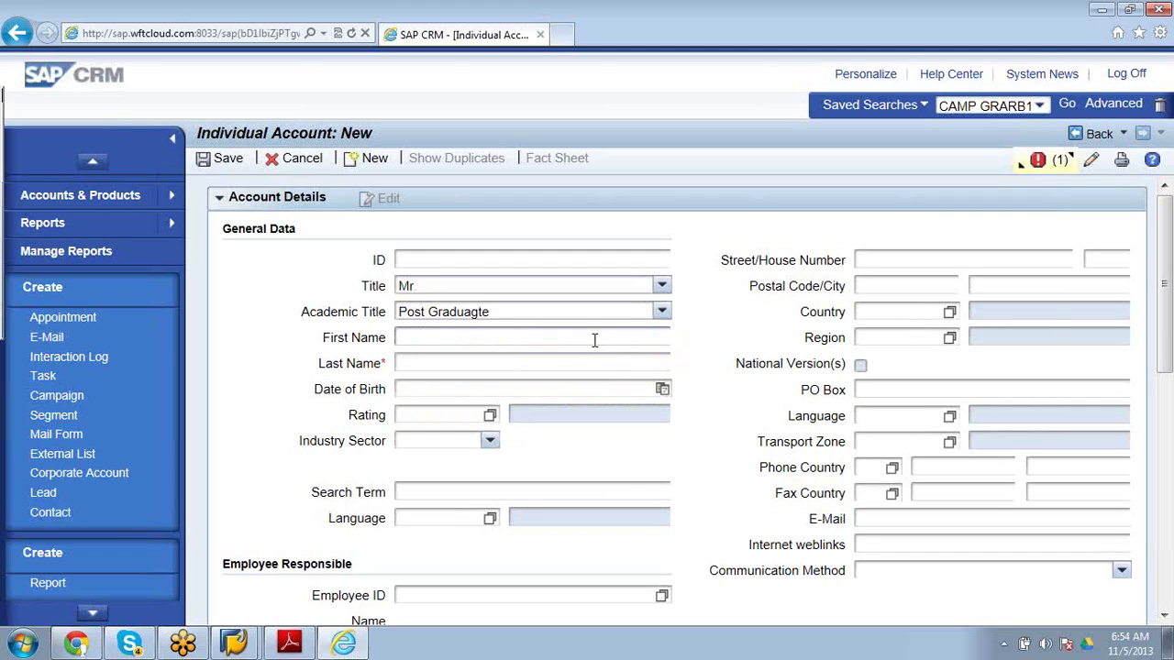
text(Sachin)
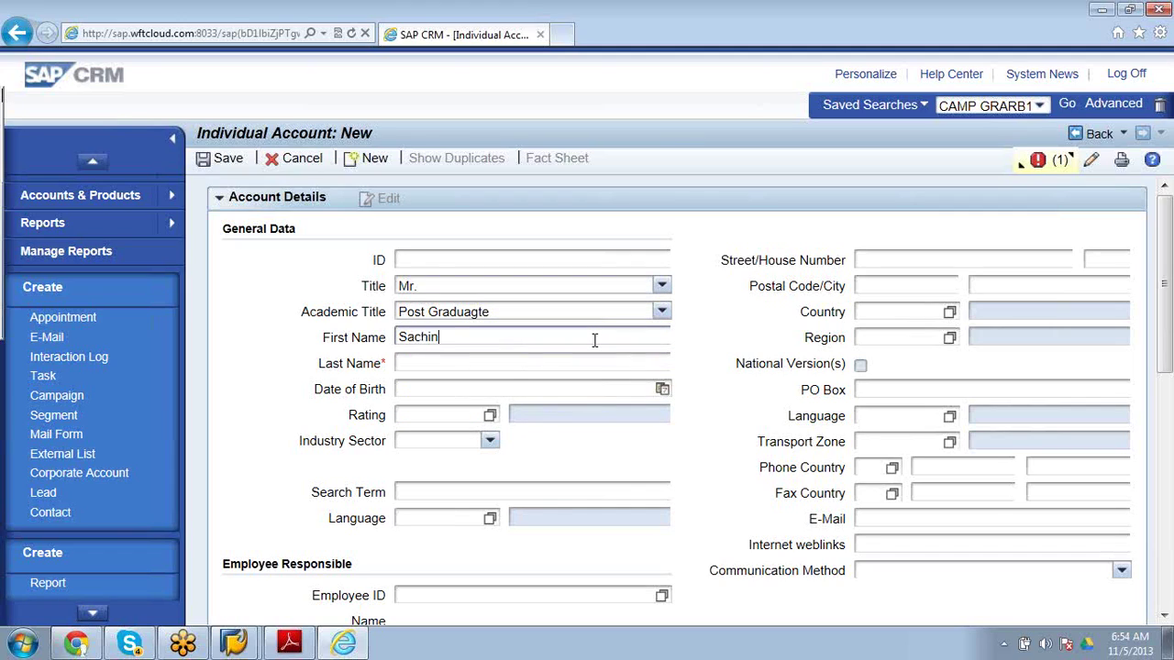
click(569, 365)
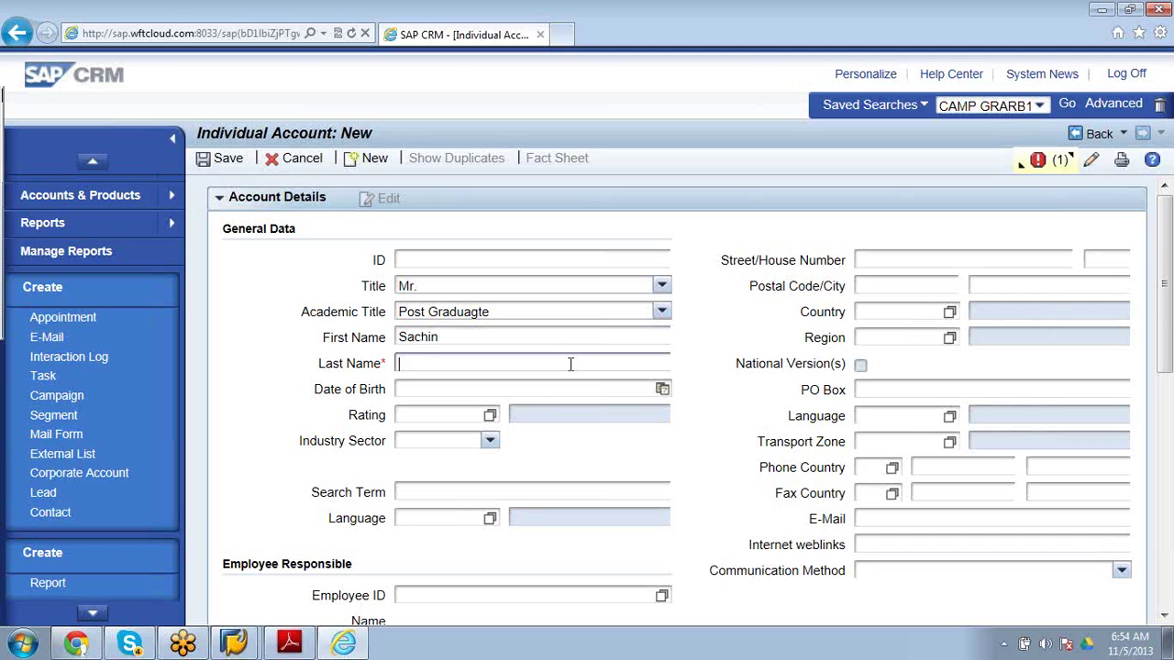
text(Tendulkar)
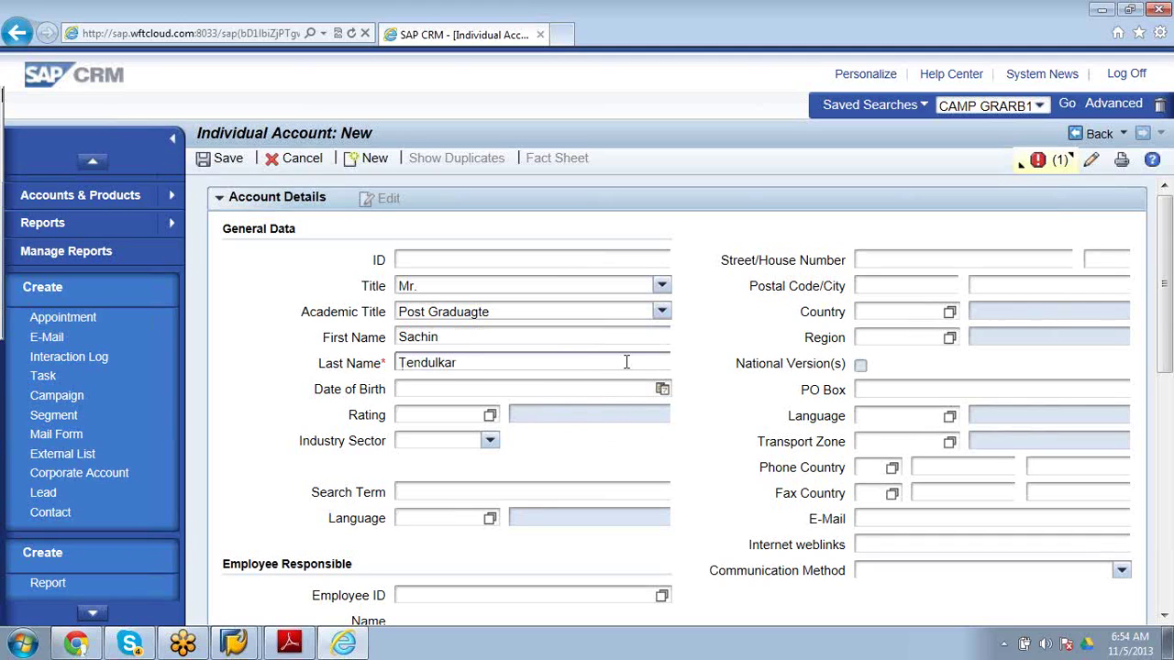
click(660, 388)
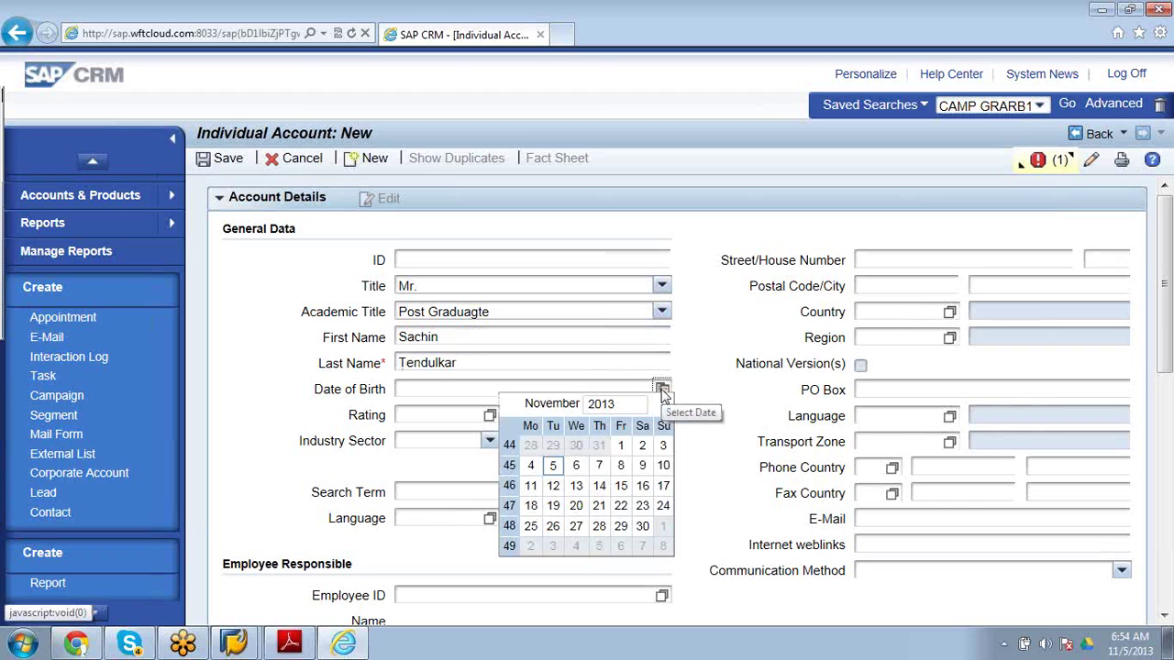
click(575, 466)
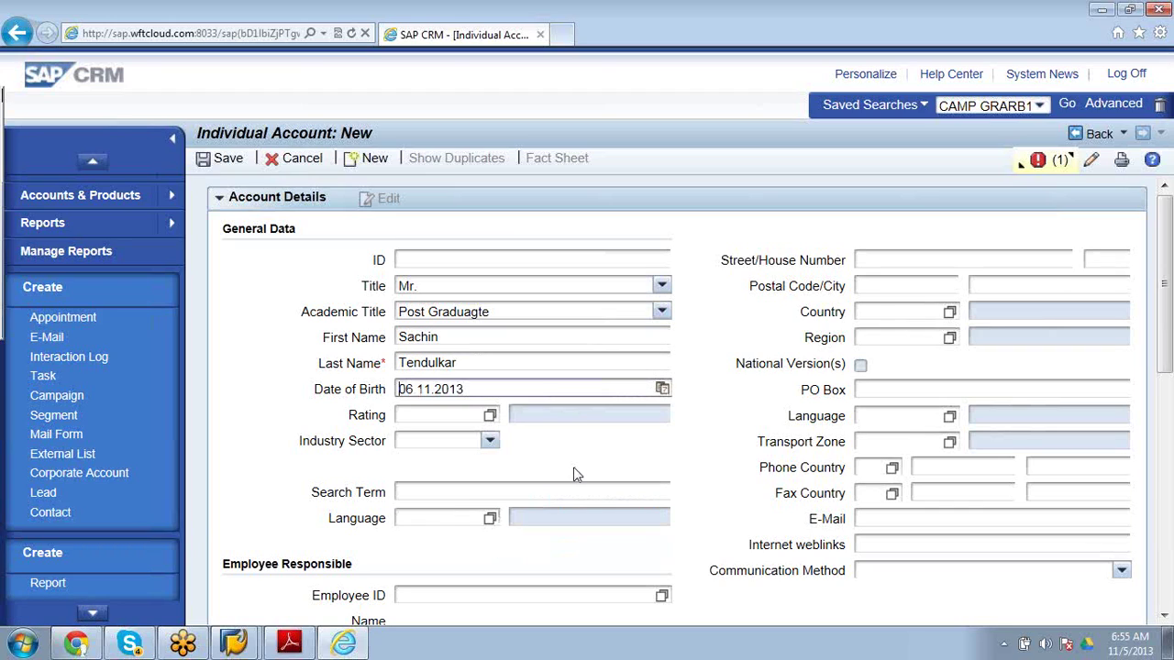
click(488, 389)
key(BackSpace)
key(BackSpace)
key(BackSpace)
key(BackSpace)
text(1974)
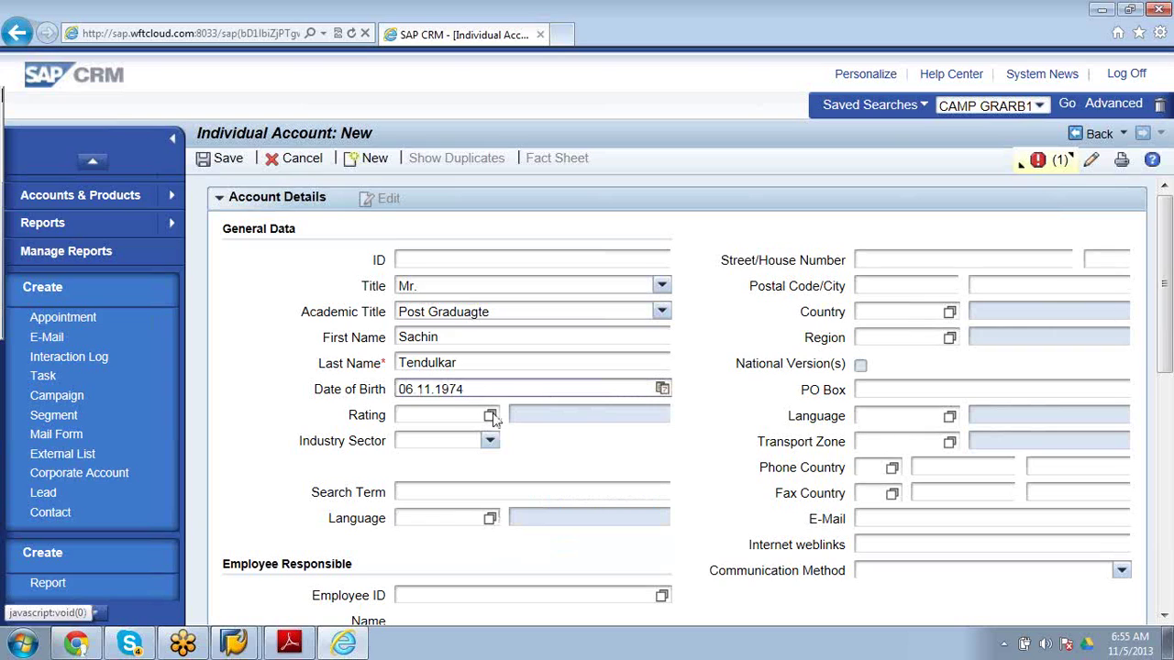
Check the rating lookup, then enter Rating 07, More than 7,0 mill. directly.
click(491, 417)
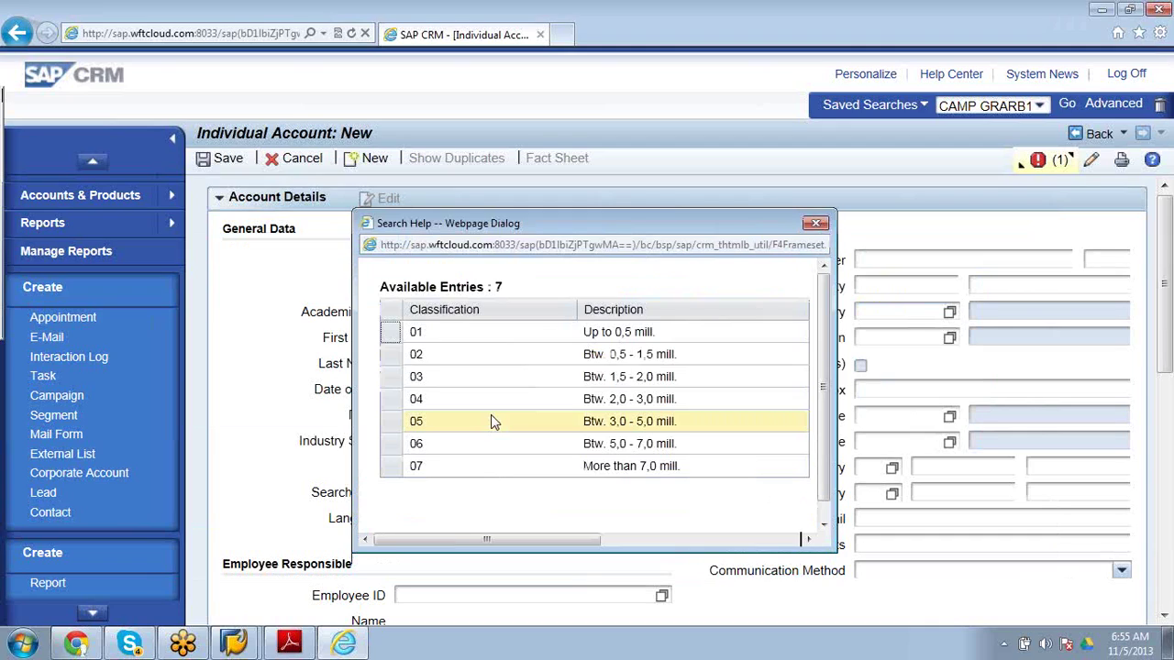
click(486, 470)
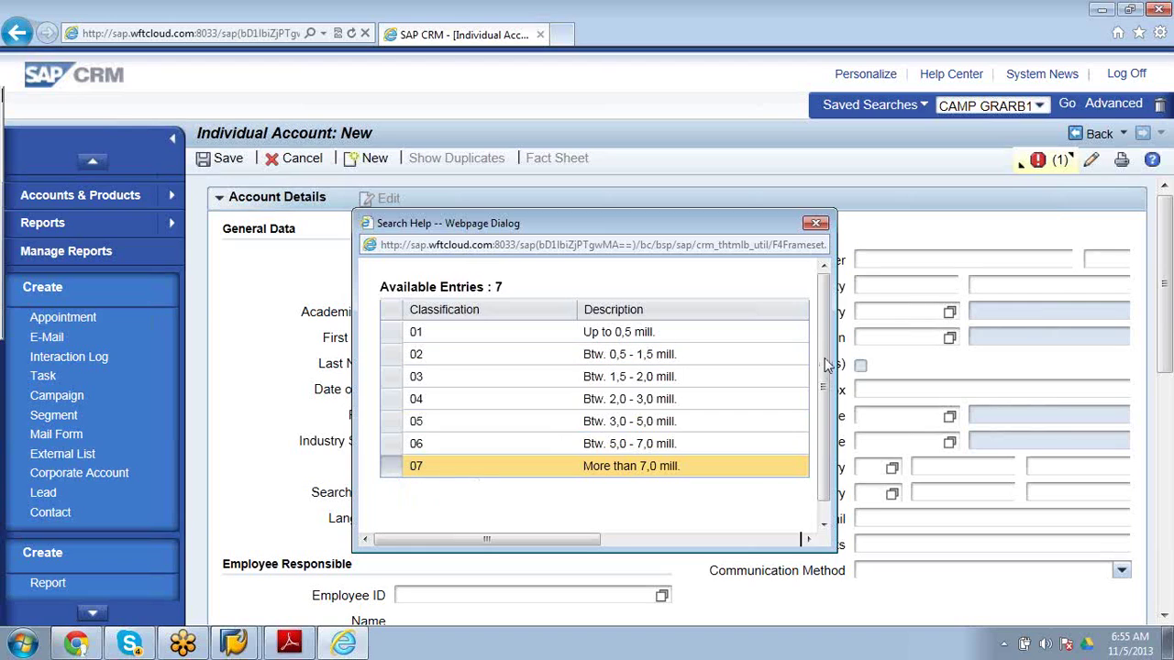
drag(828, 367, 828, 387)
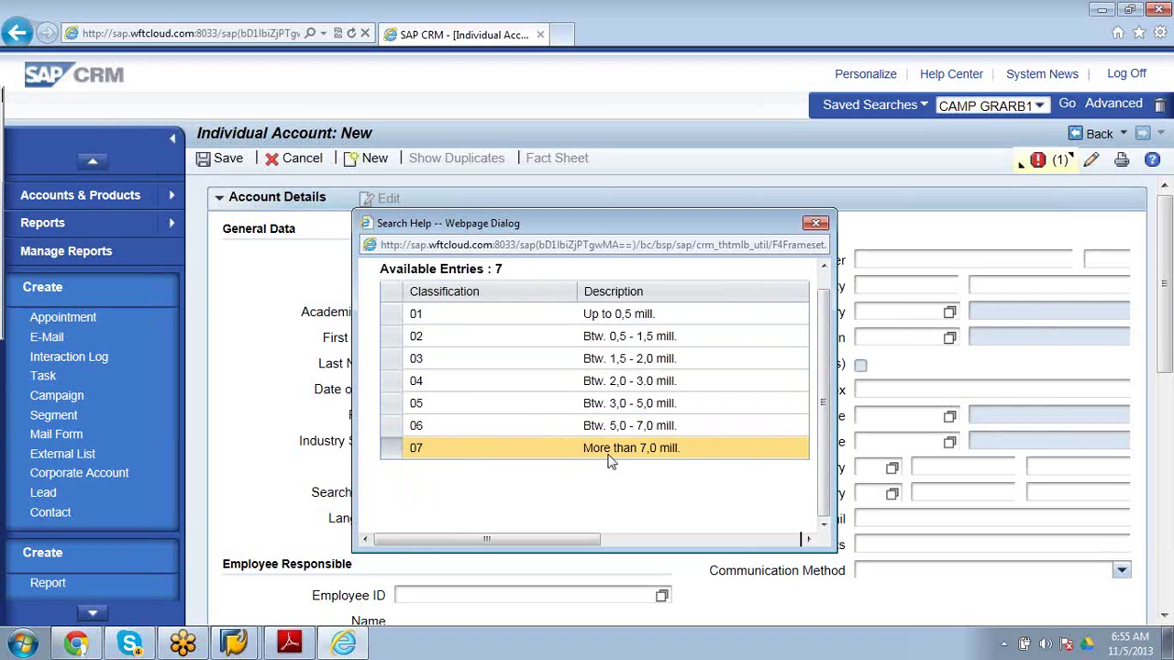
click(815, 224)
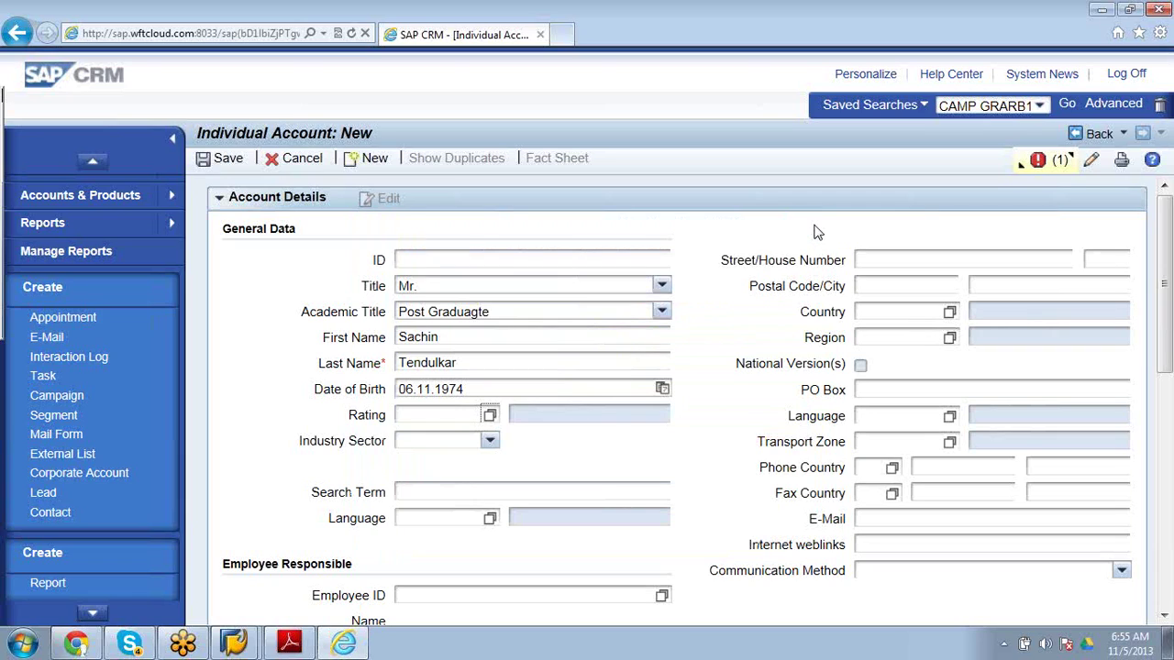
click(451, 413)
text(0)
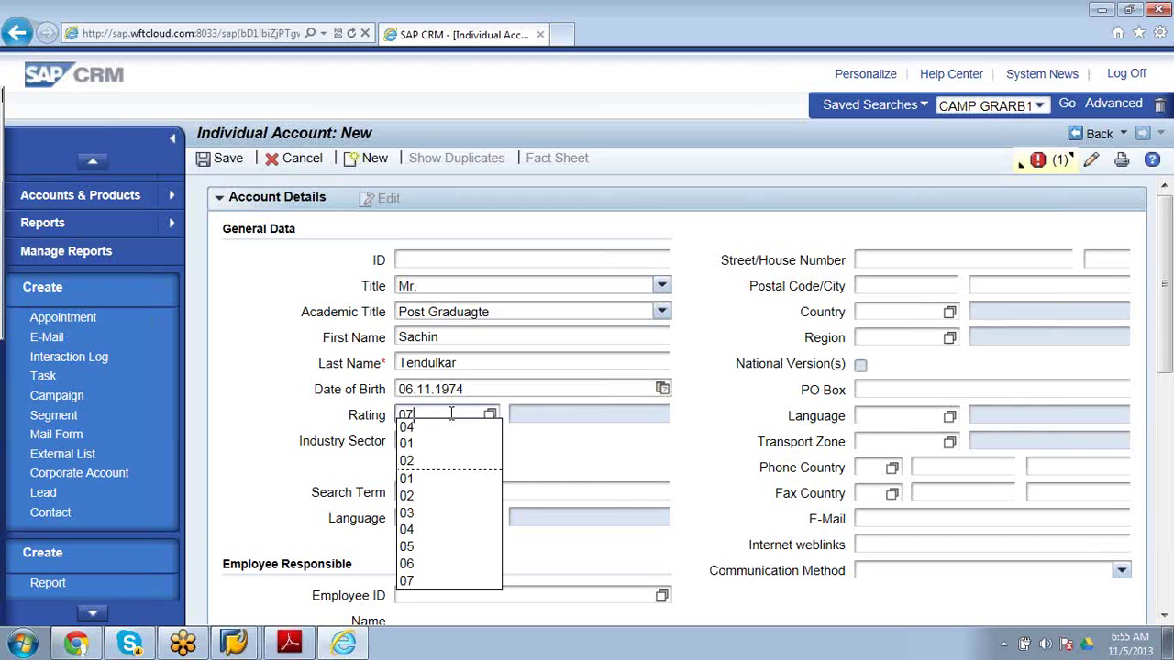
text(7)
key(Return)
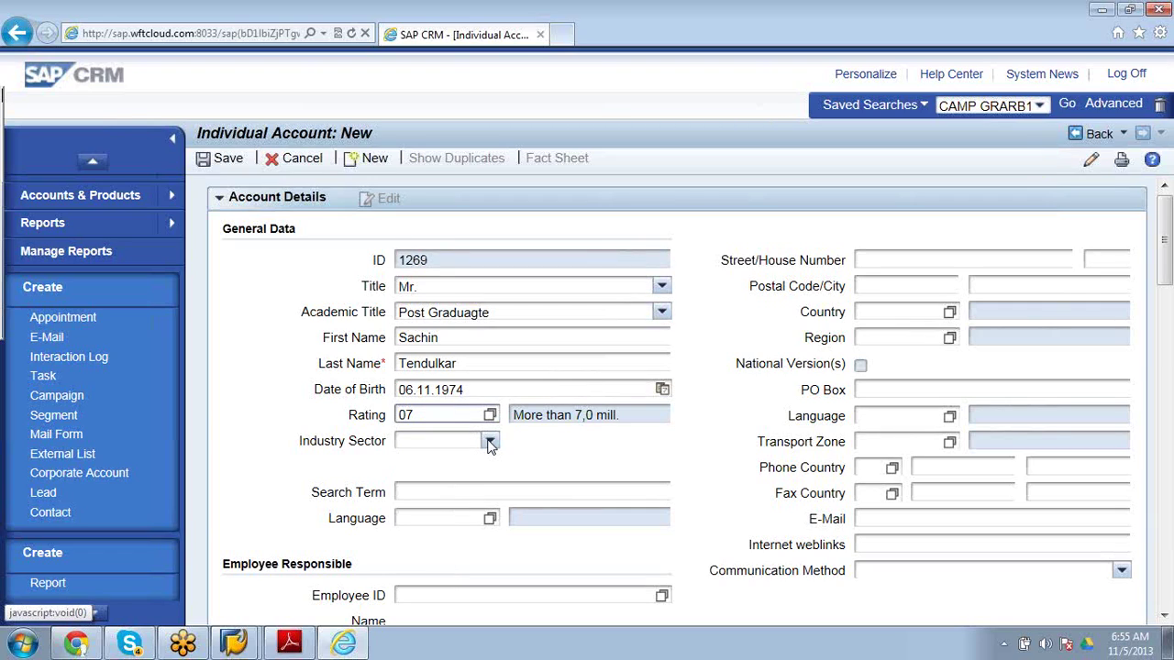
Scroll through the Industry Sector dropdown list and select Electronic.
click(490, 442)
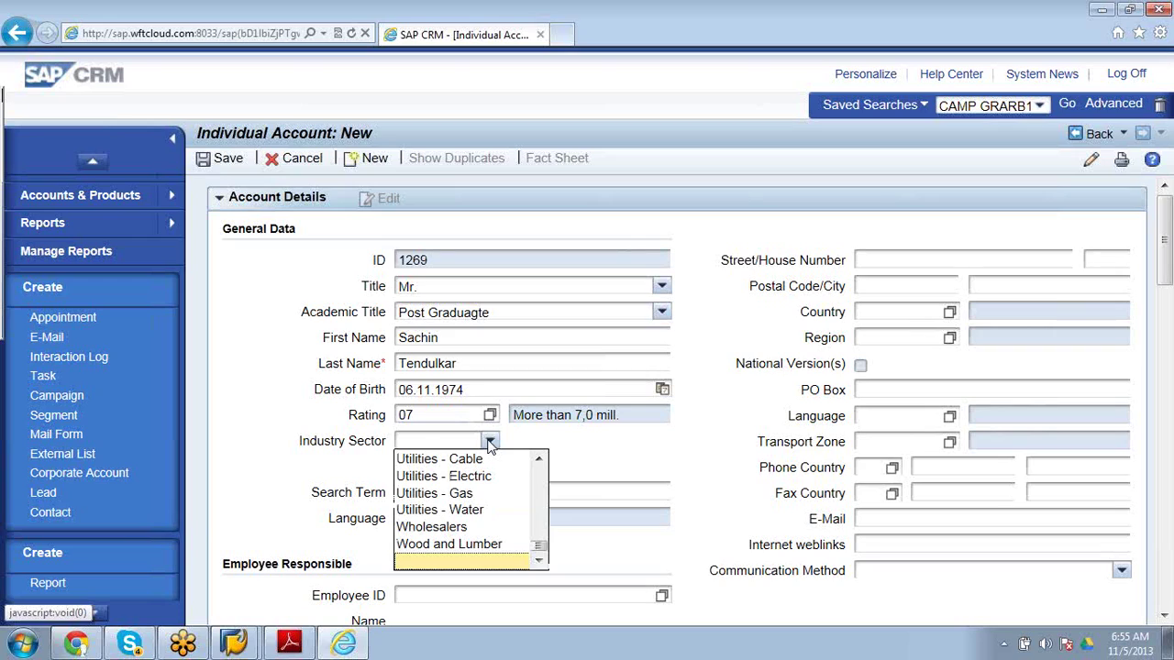
scroll(509, 486, up, 1)
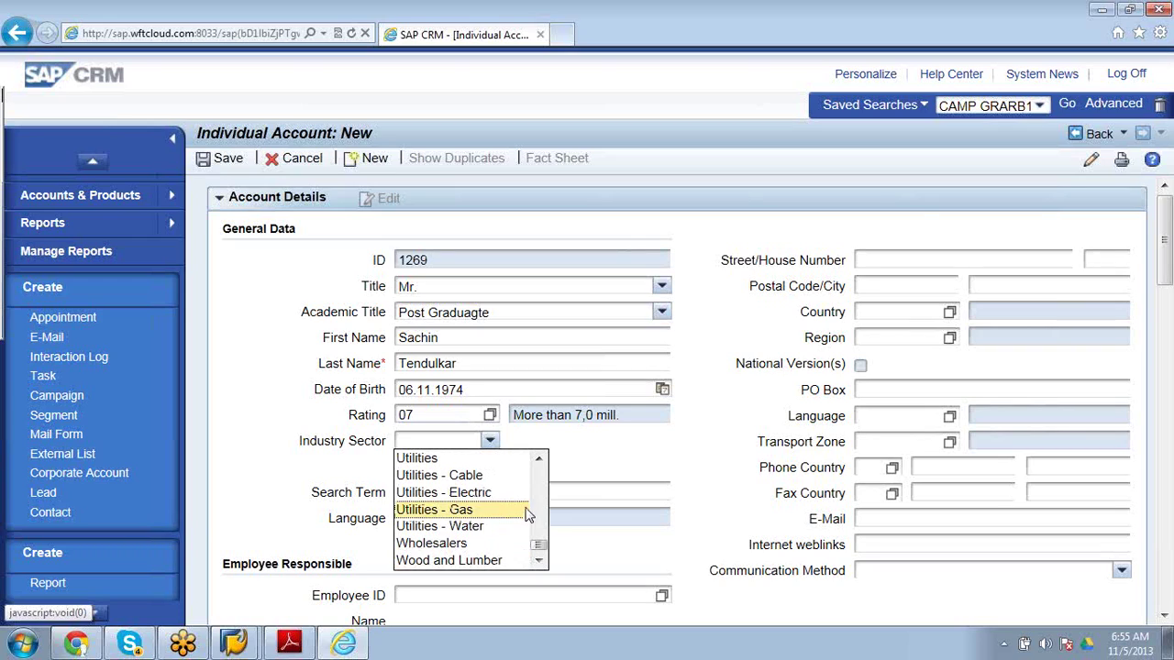
click(540, 561)
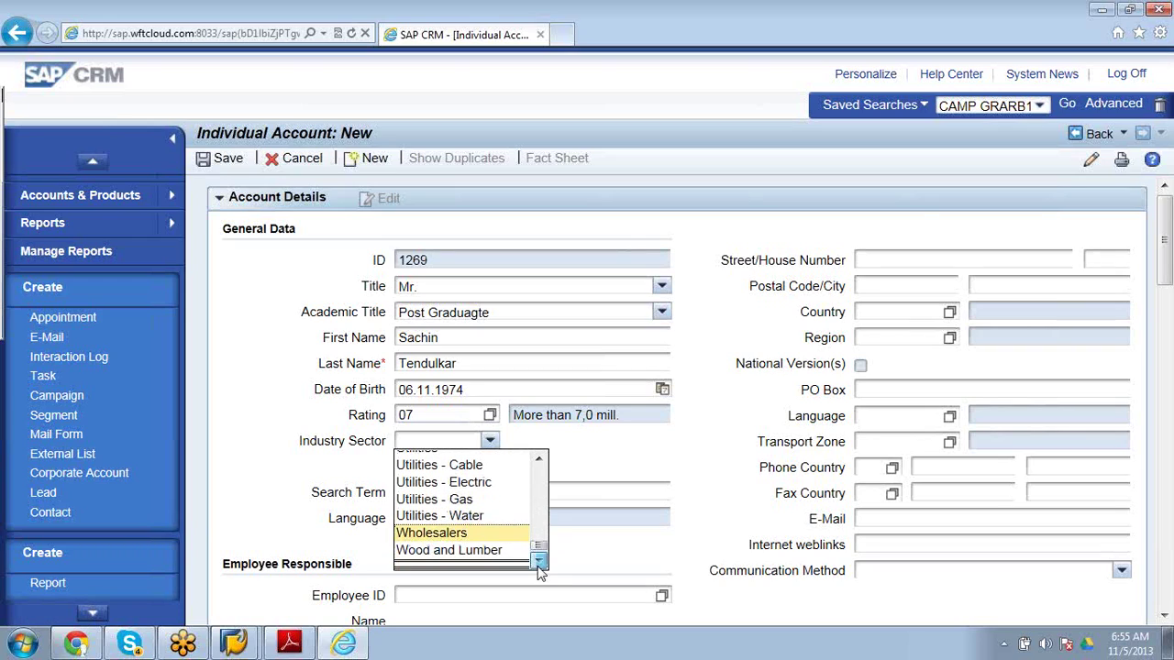
click(540, 459)
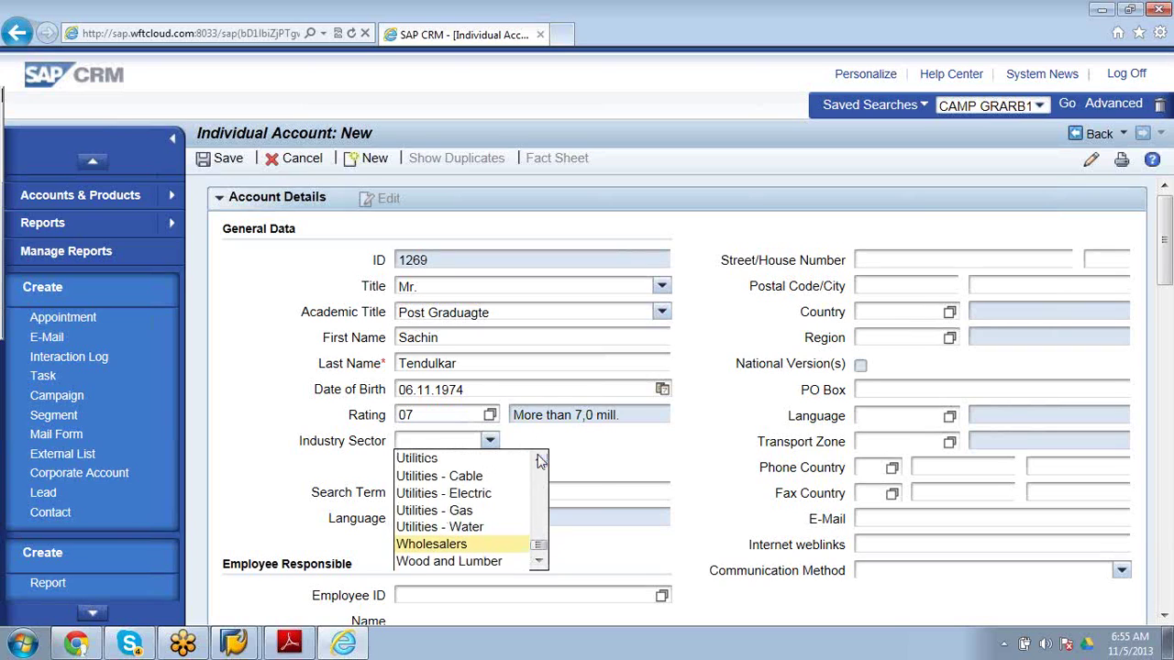
click(540, 459)
click(540, 459)
click(540, 460)
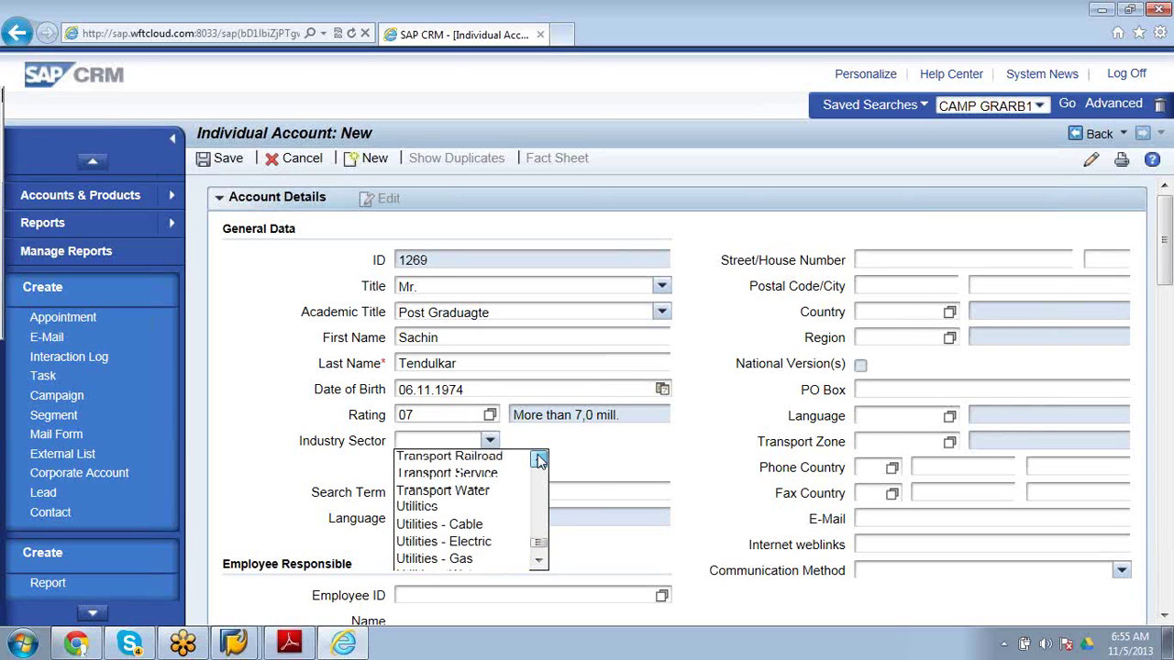
click(540, 460)
click(540, 460)
click(540, 459)
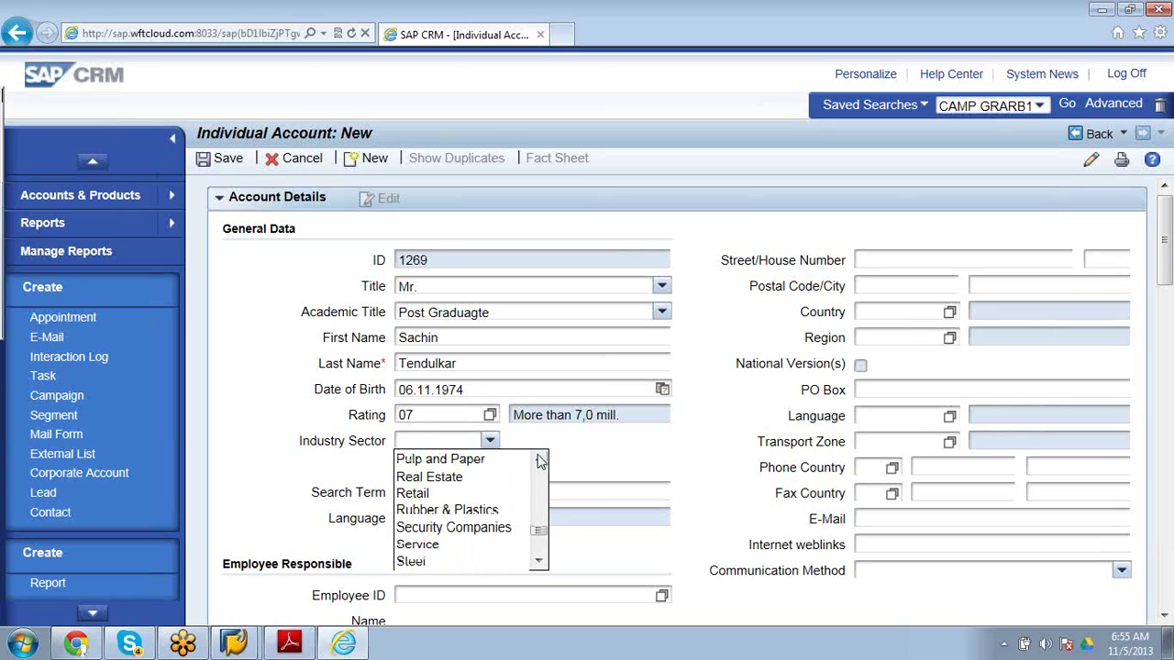
click(540, 459)
click(540, 460)
click(540, 460)
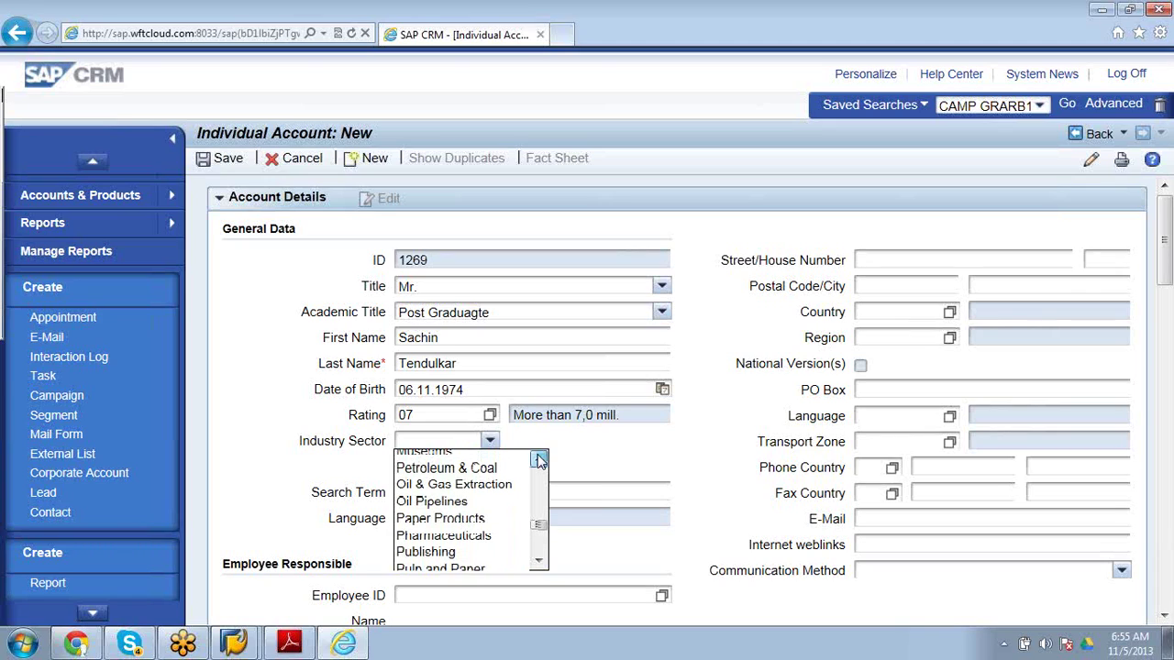
click(540, 459)
click(540, 460)
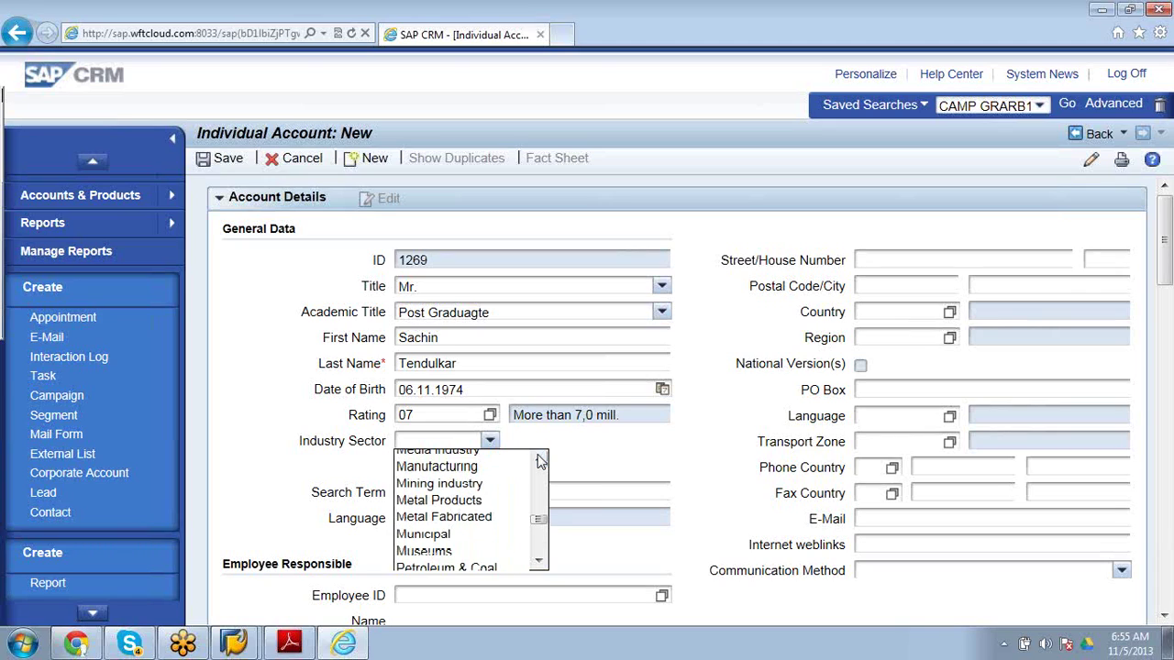
click(540, 459)
click(540, 459)
click(540, 459)
click(540, 459)
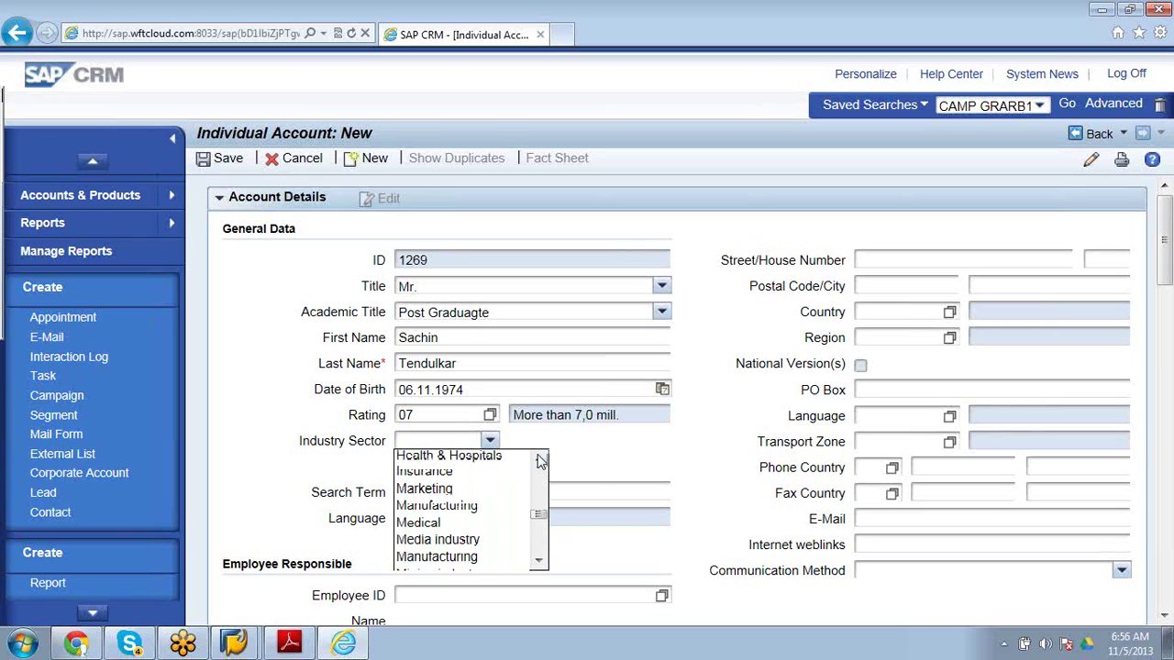
click(541, 460)
click(540, 460)
click(540, 460)
click(540, 459)
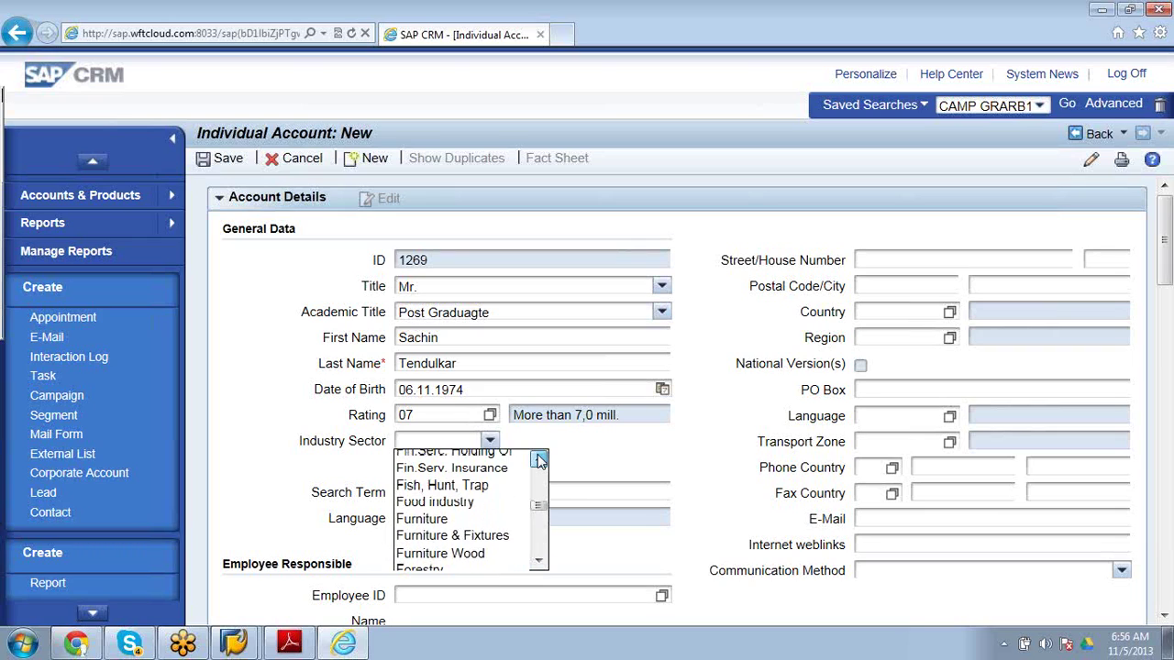
click(540, 460)
click(540, 459)
click(540, 460)
click(540, 459)
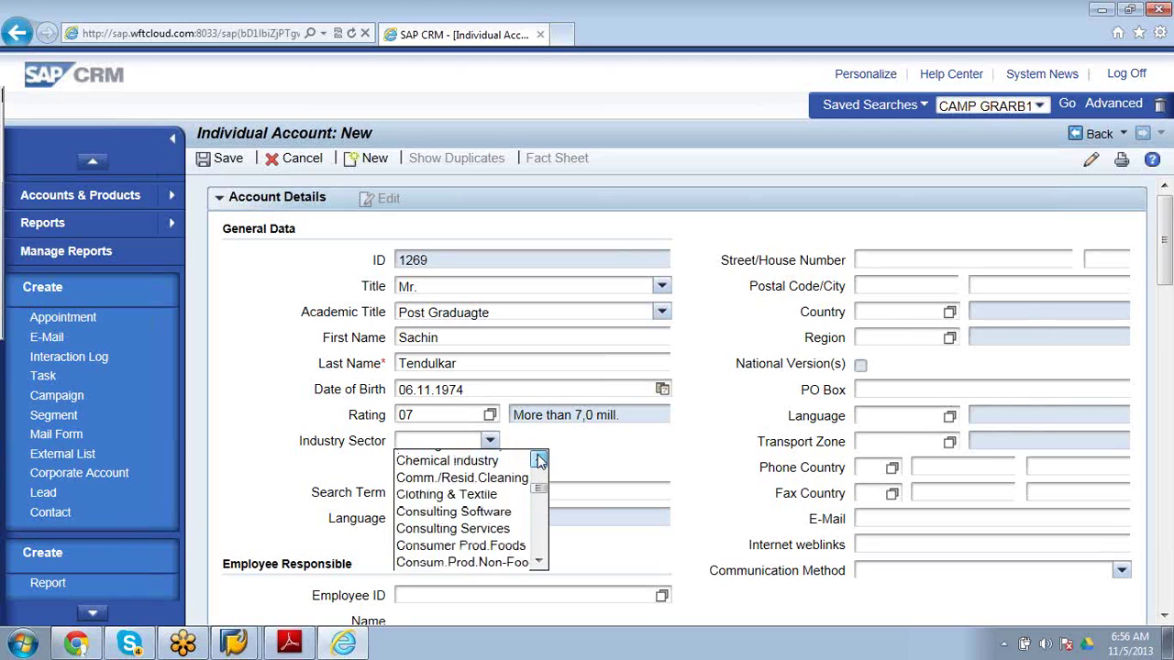
click(540, 459)
click(540, 459)
click(540, 460)
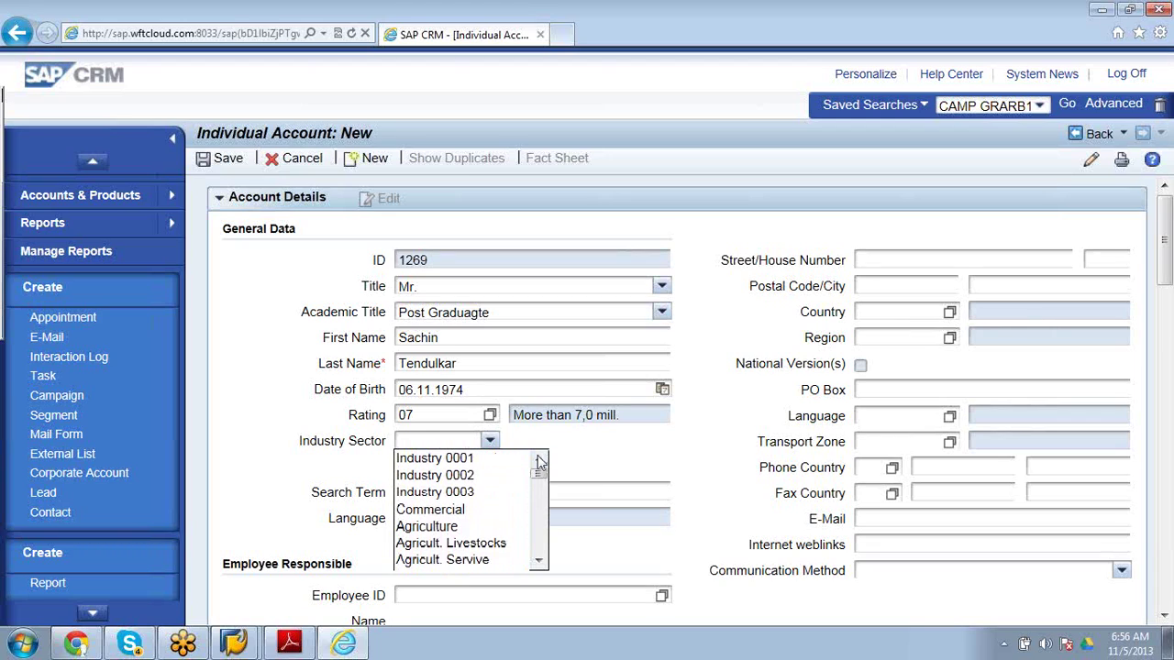
click(539, 562)
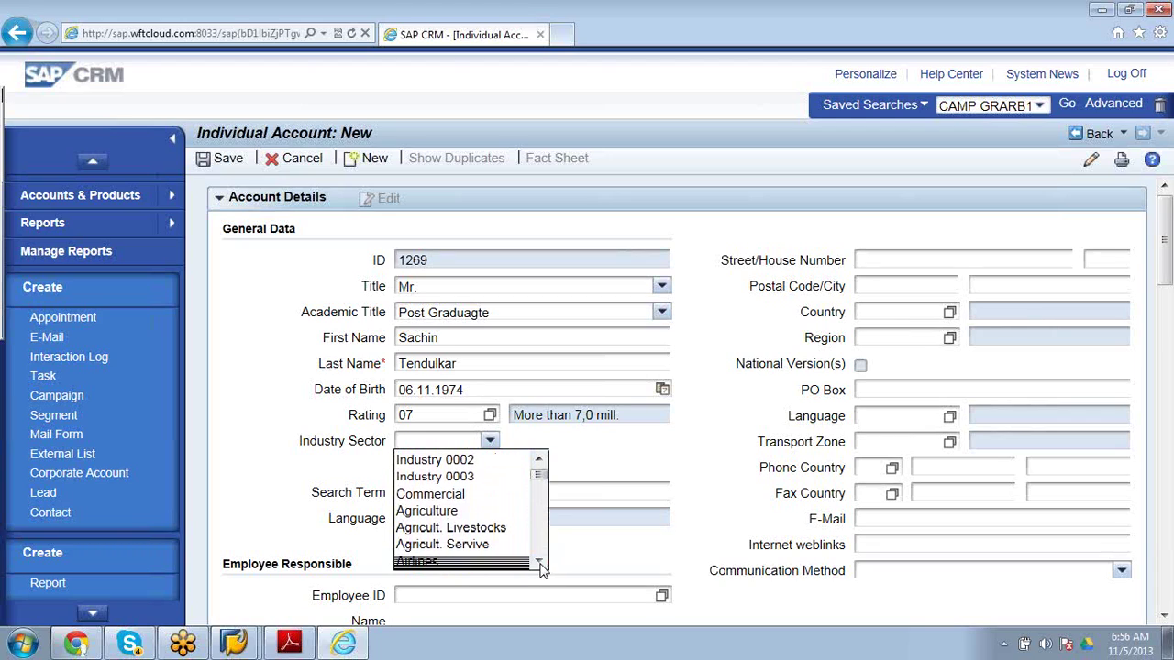
click(539, 563)
click(540, 563)
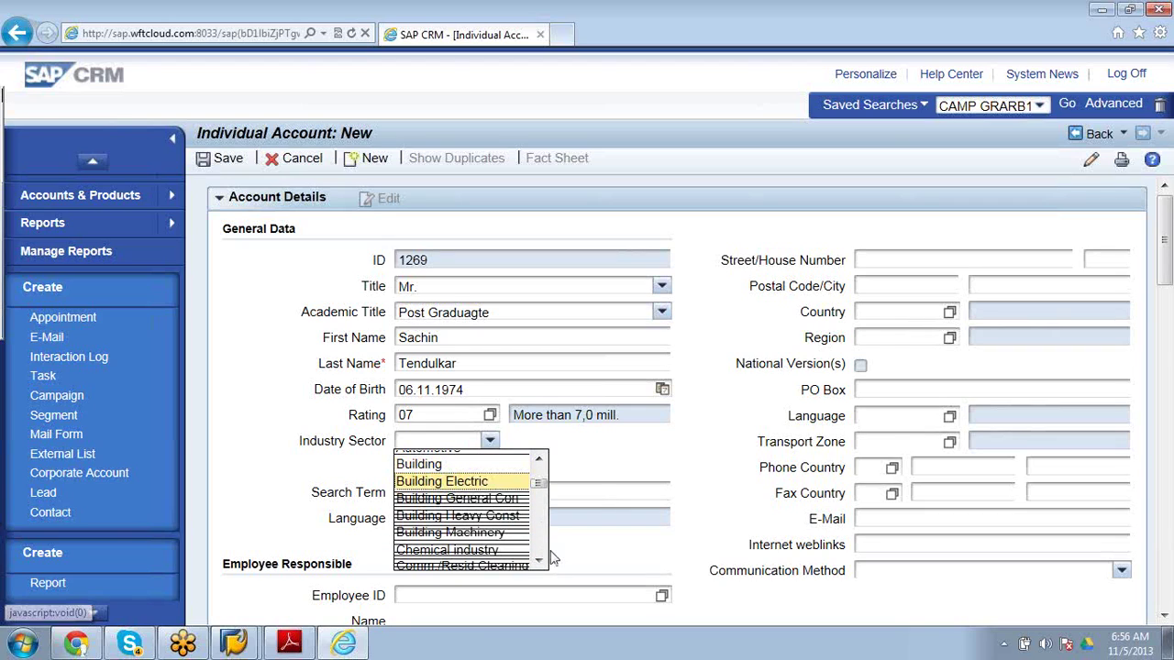
click(540, 562)
click(539, 563)
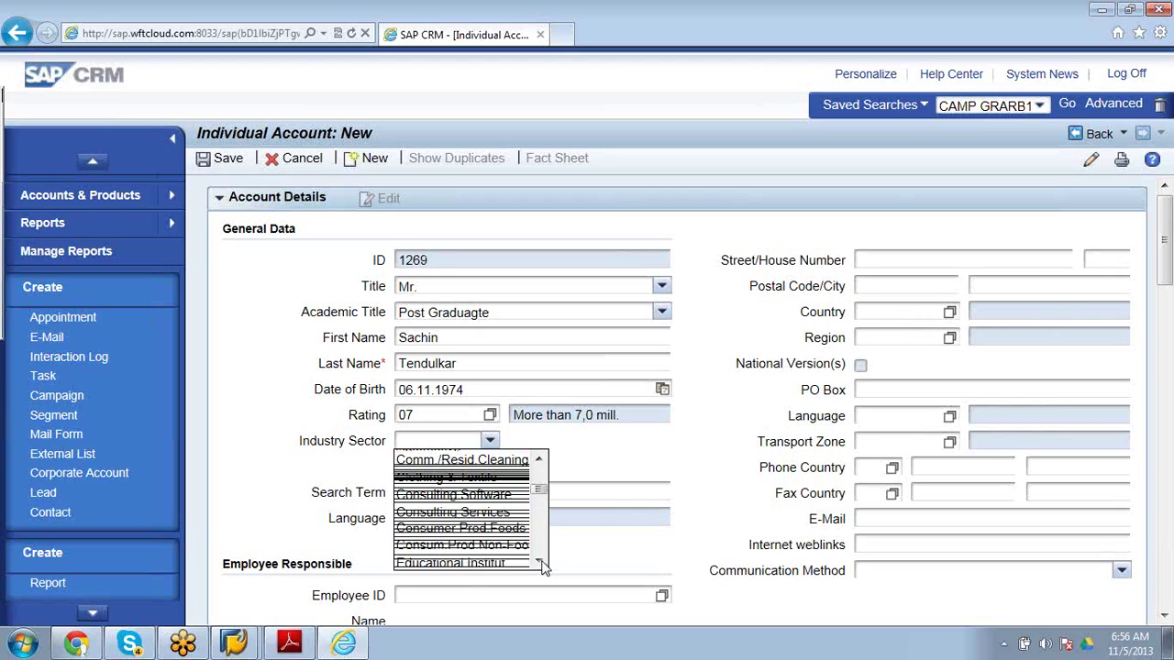
click(540, 562)
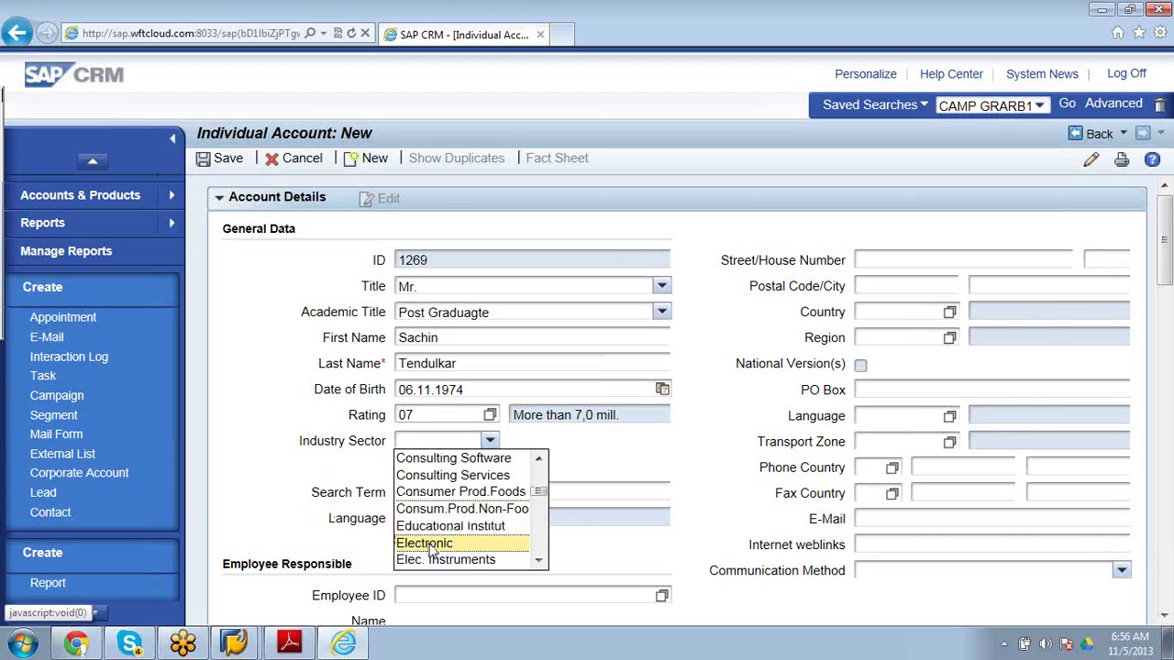
click(431, 545)
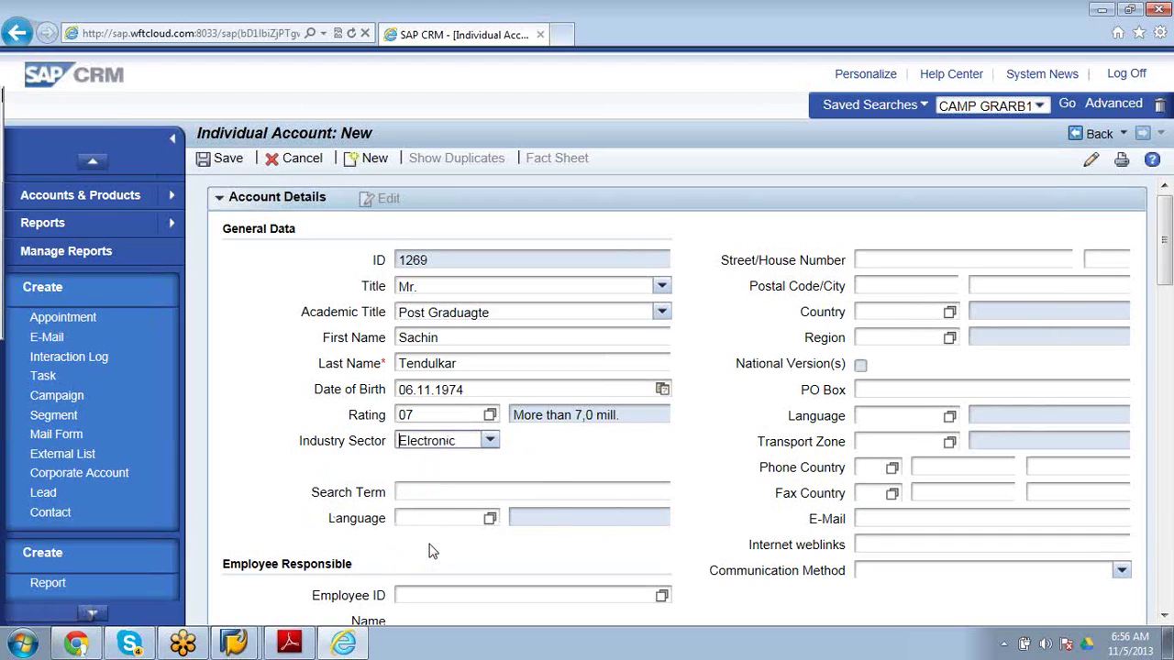
Enter search term SATE and language En for the account.
click(464, 493)
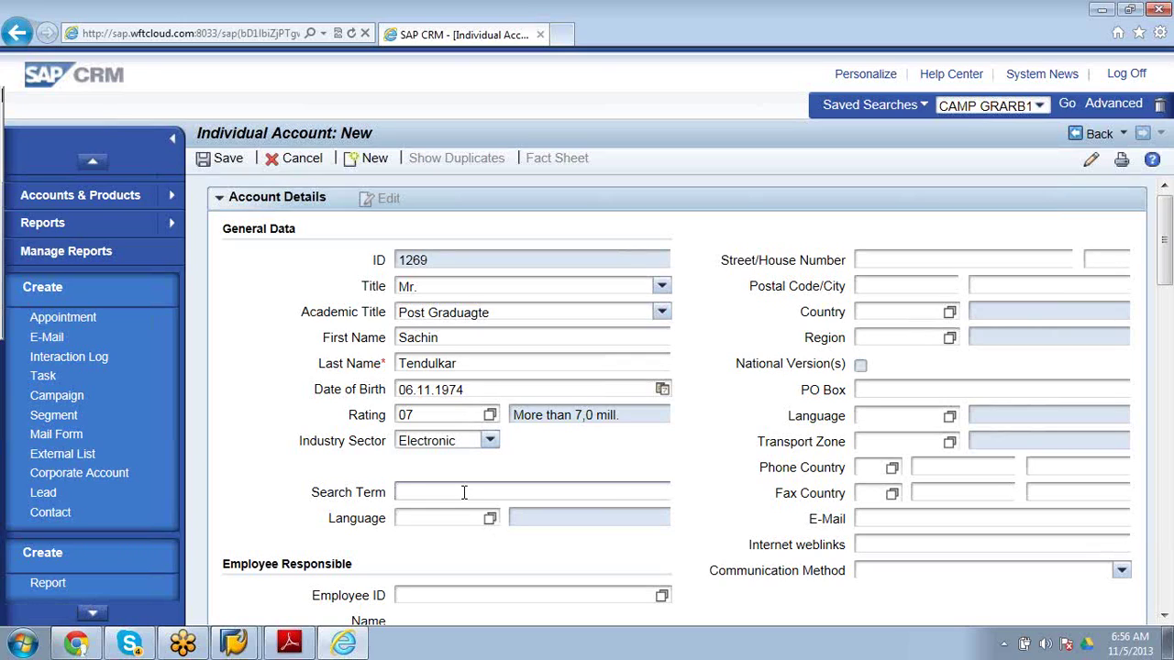
text(S)
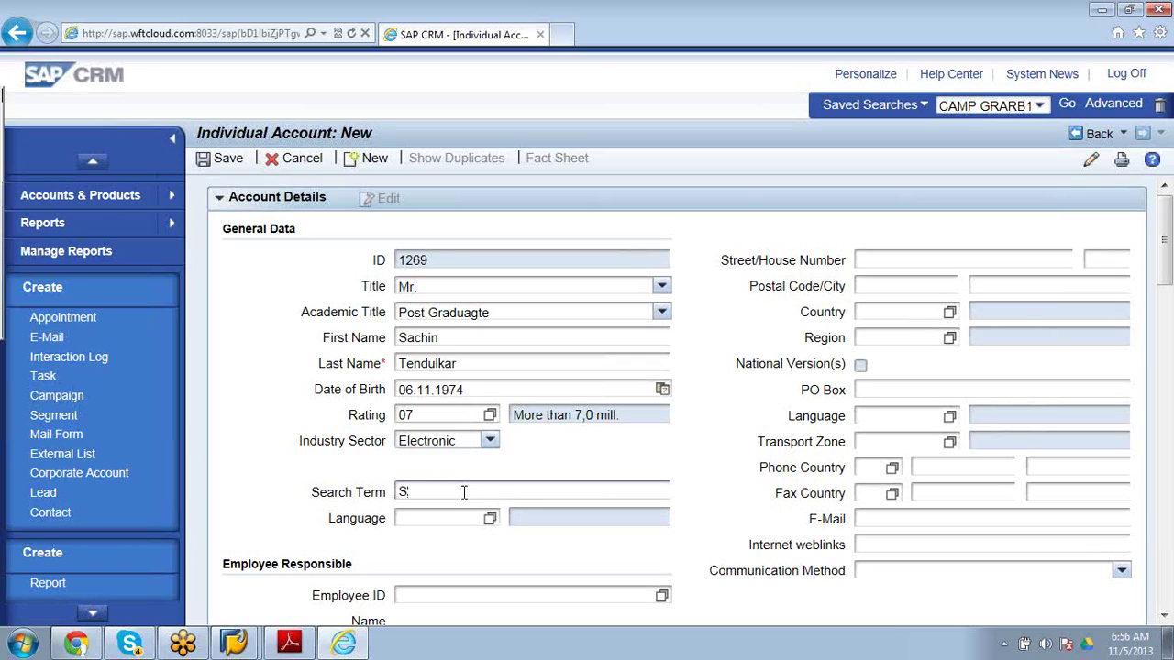
text(ATE)
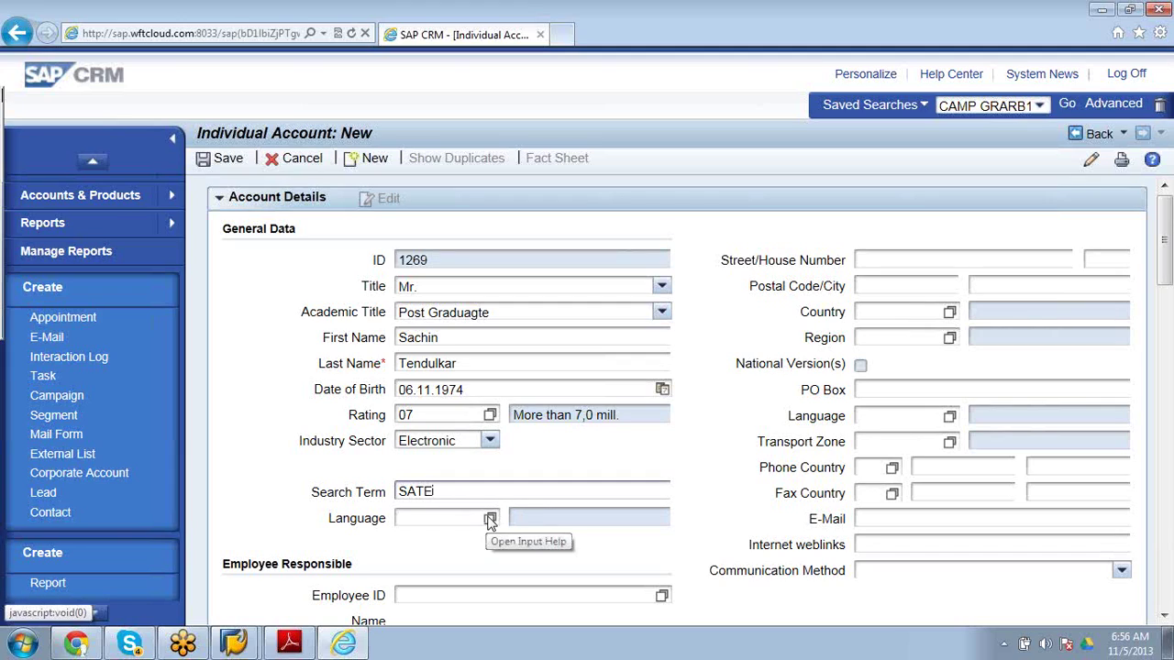
click(460, 520)
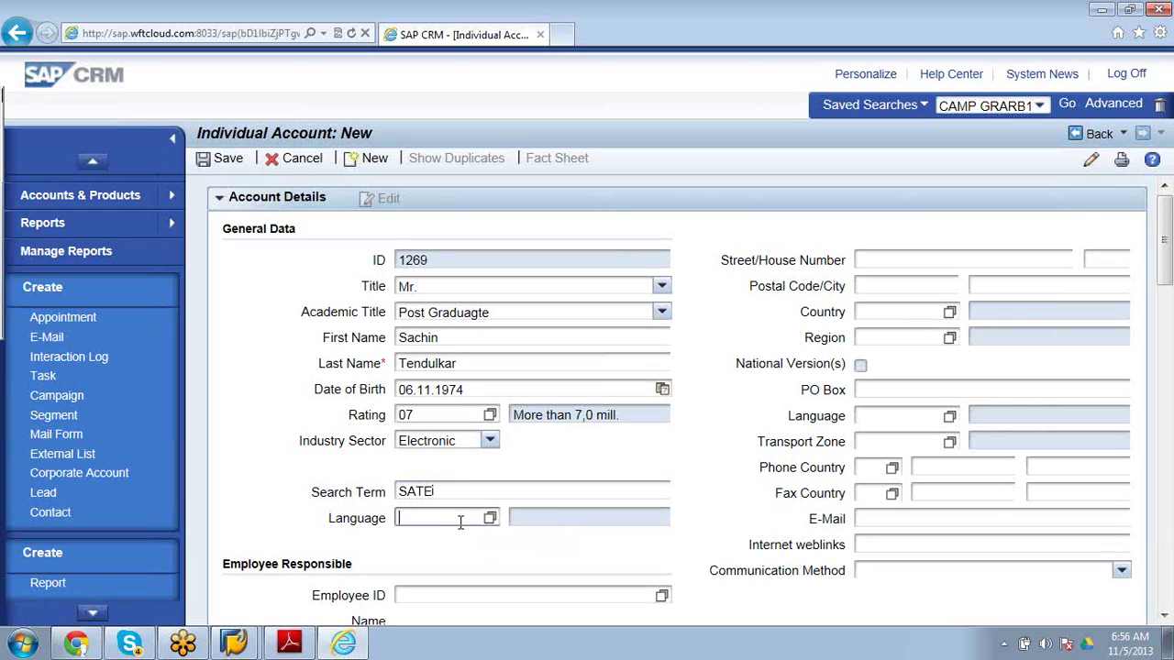
text(En)
Fill in the address: street Test, house number 456, postal code 590001.
click(891, 259)
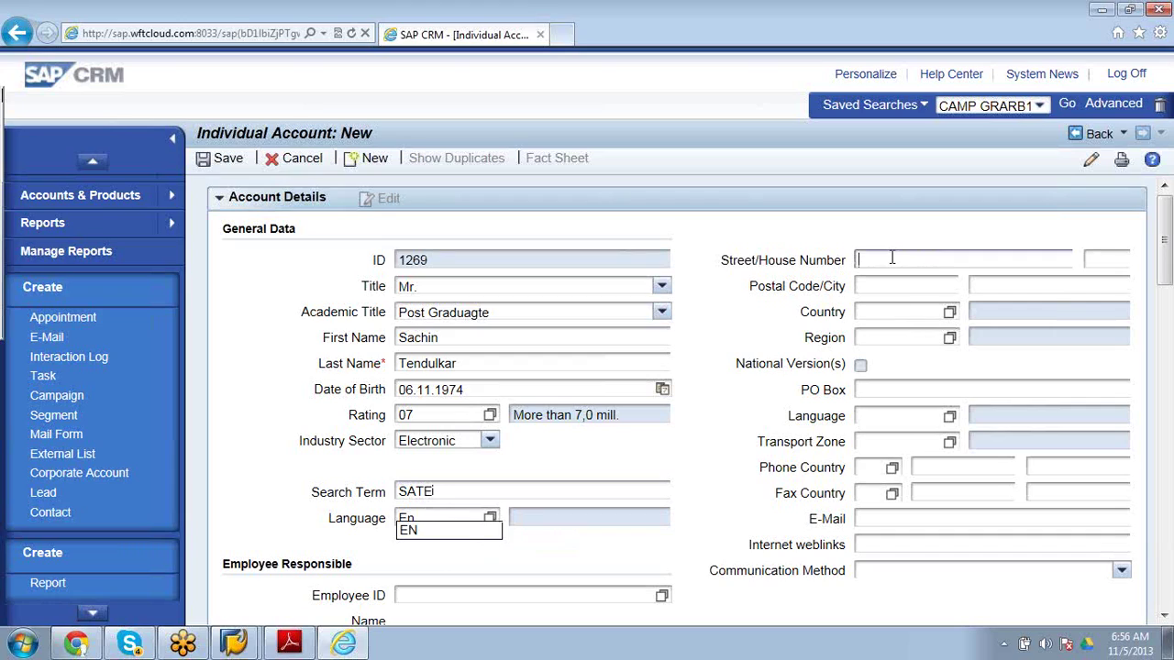
text(Test)
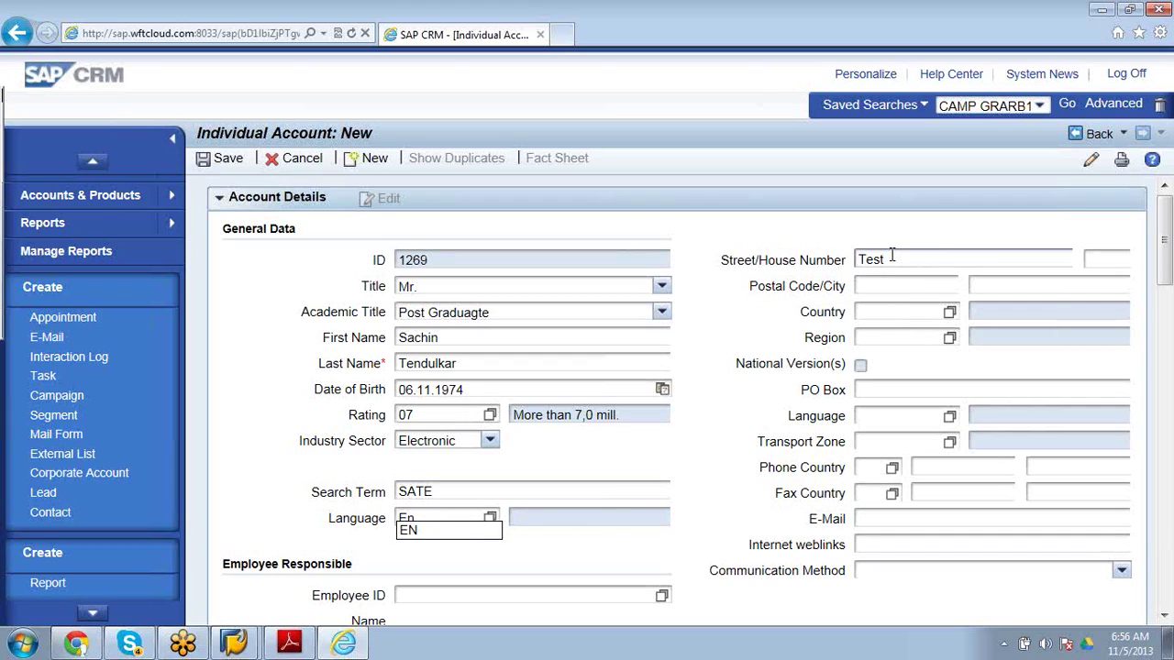
click(1116, 258)
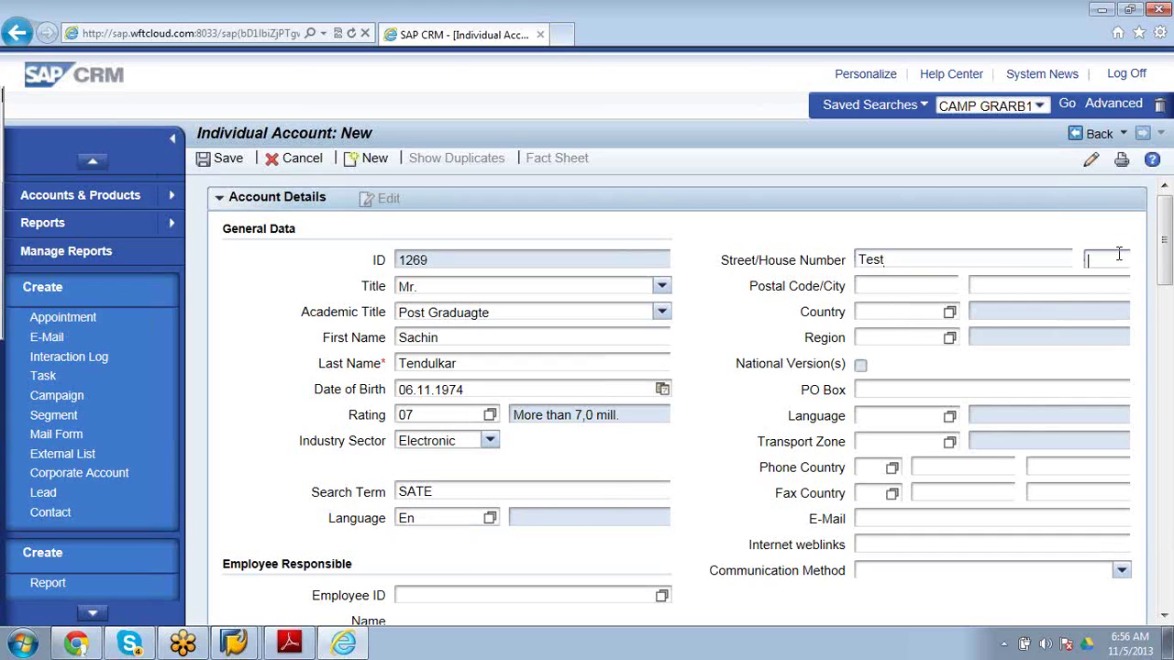
text(456)
click(926, 289)
text(59000)
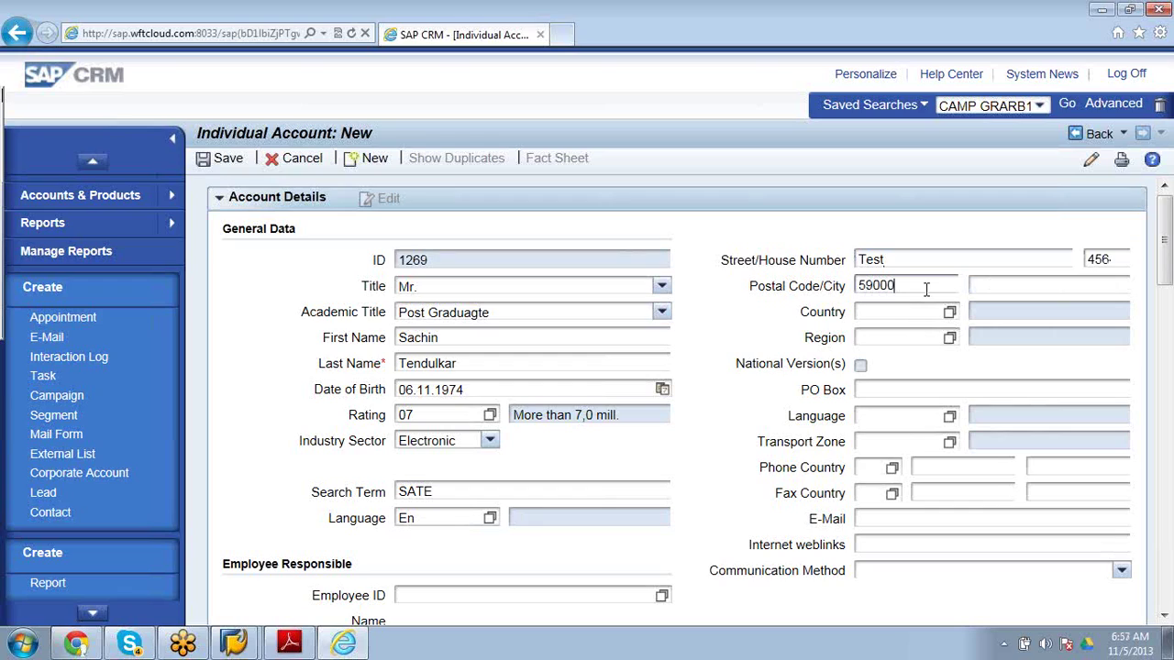
text(1)
Set the communication method to E-Mail.
click(1121, 573)
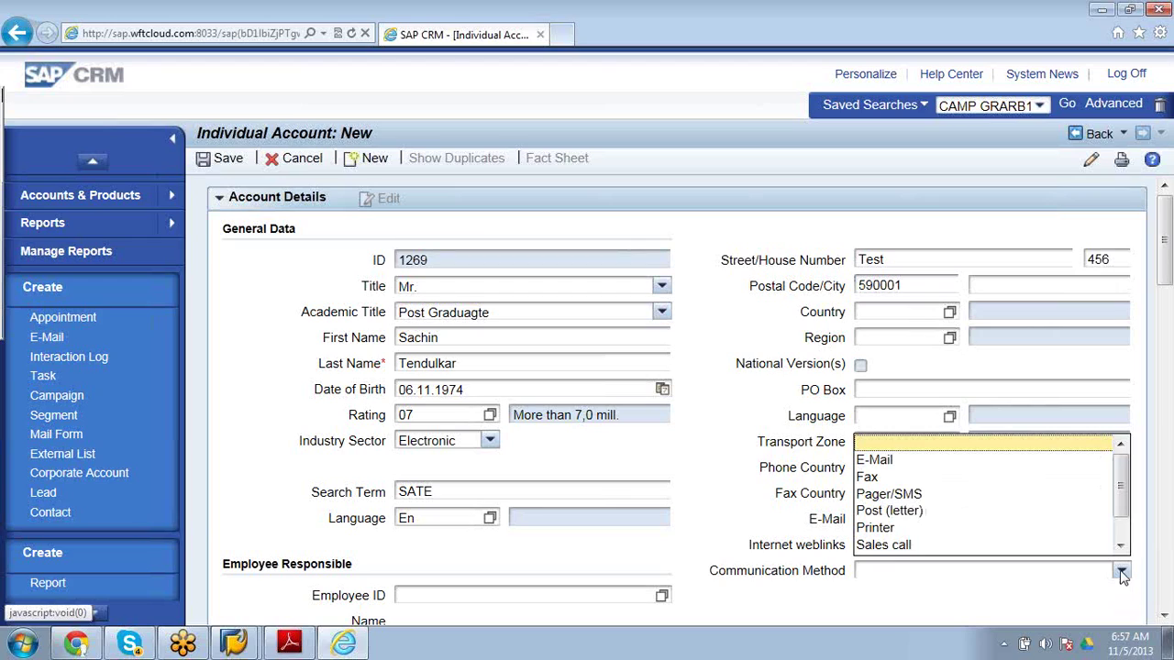
scroll(1121, 548, down, 1)
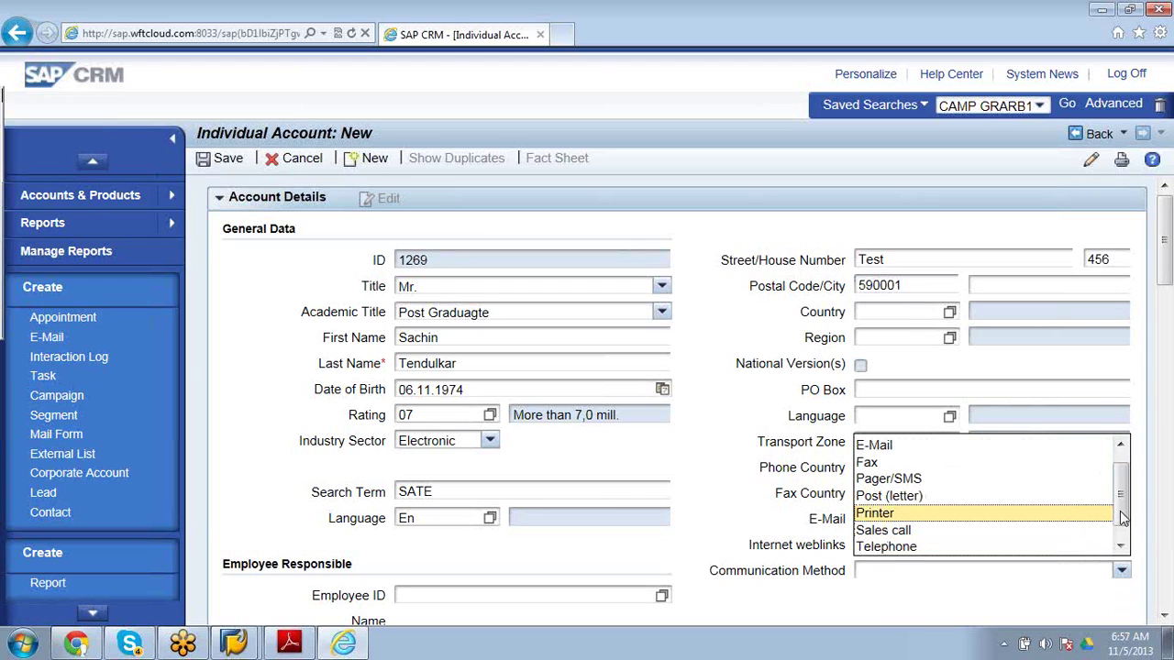
click(1039, 444)
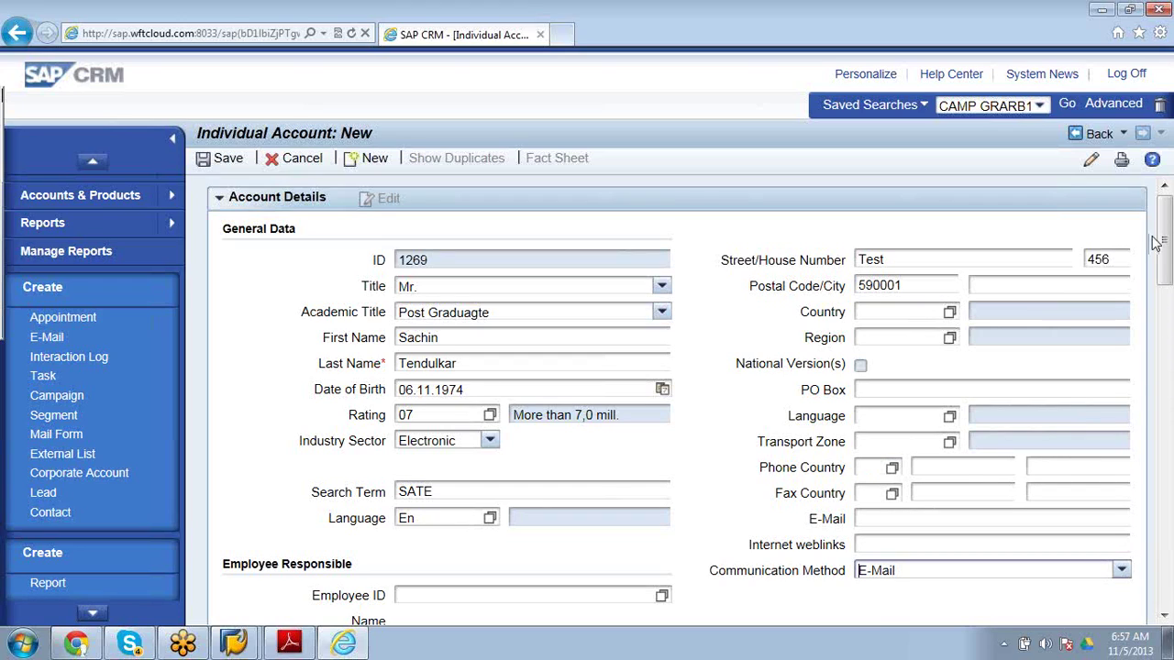
click(1167, 275)
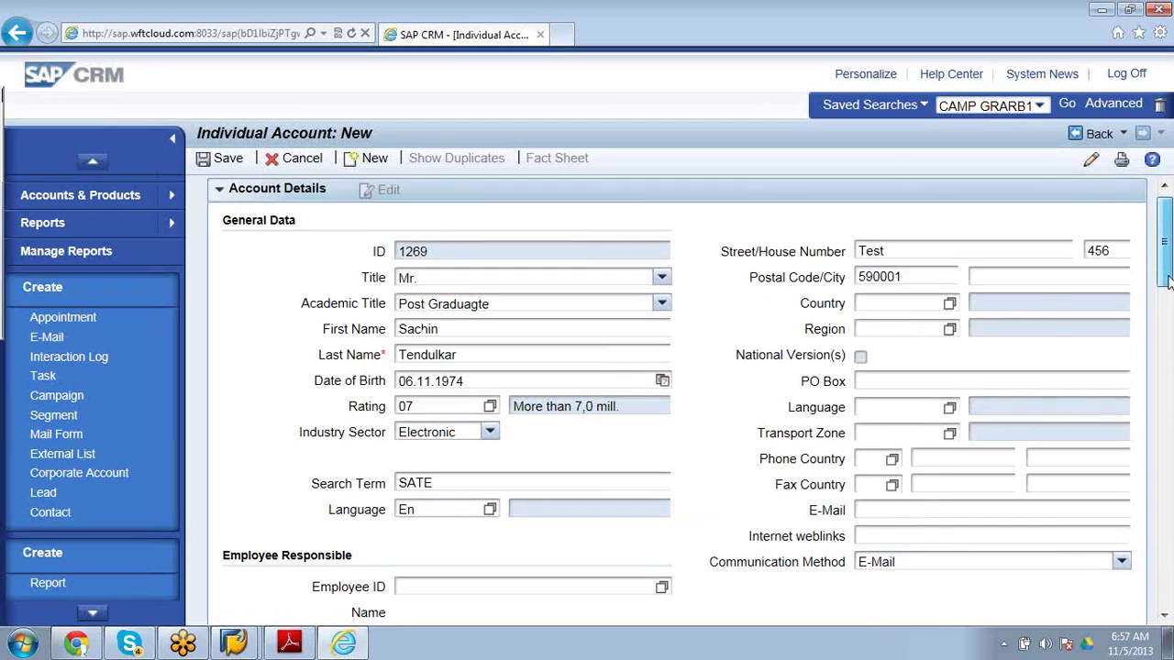
drag(1166, 275, 1167, 325)
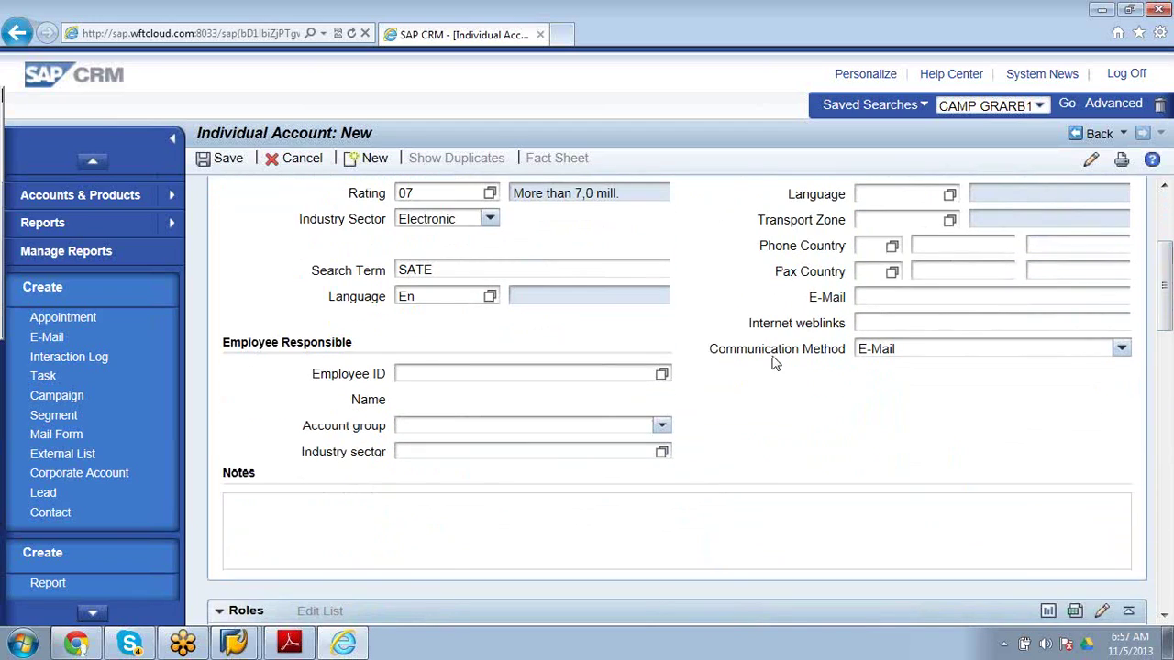
click(662, 376)
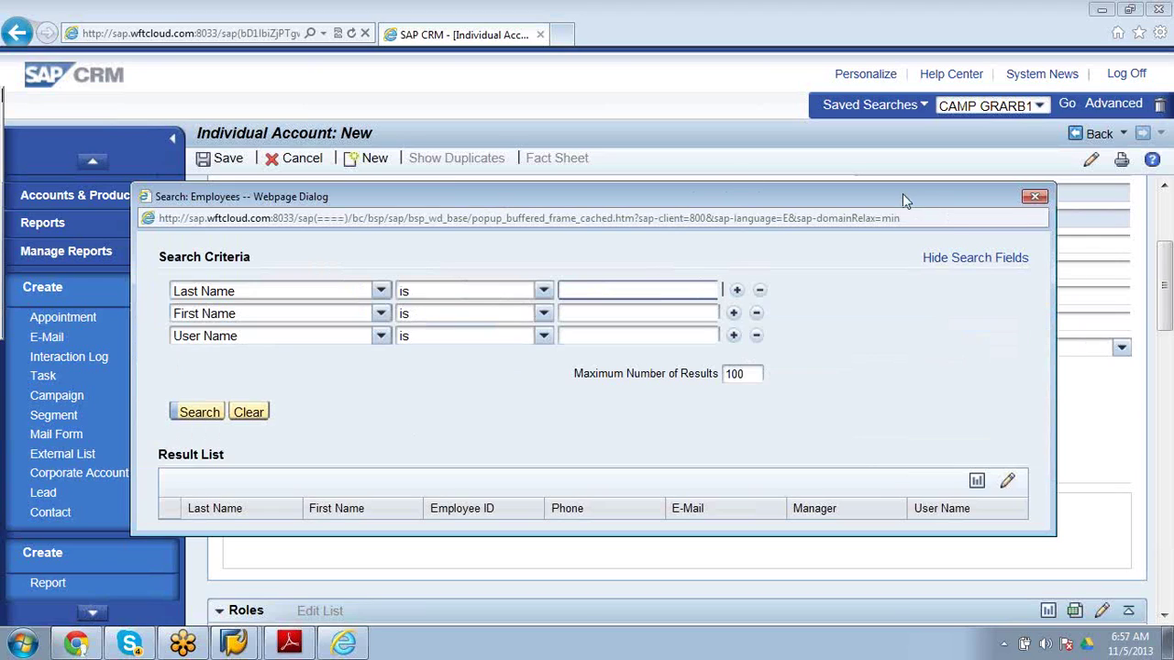
click(1036, 197)
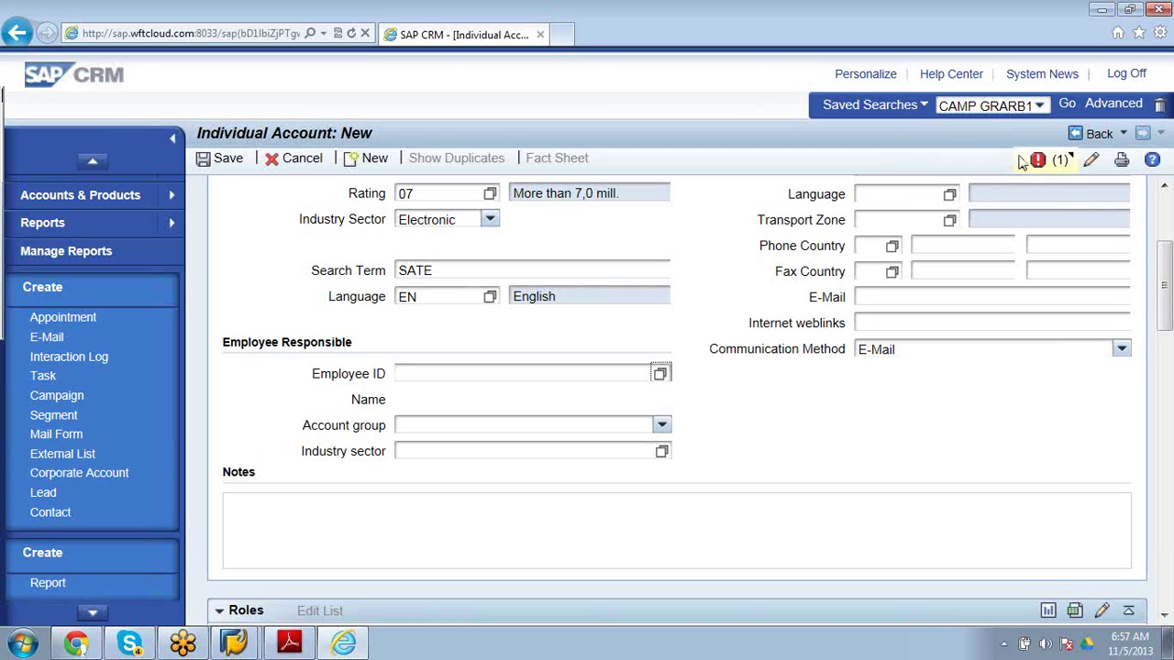
mouse_move(1021, 175)
drag(1169, 316, 1170, 261)
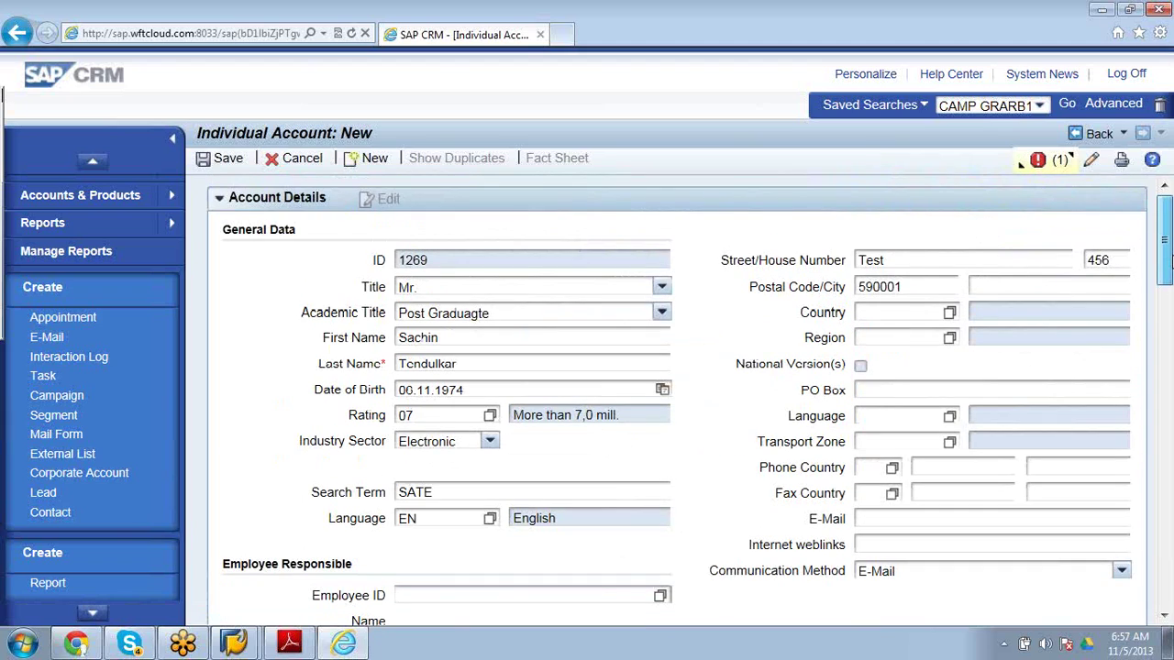
Set country IN (India) and browse its region list without applying a choice.
click(879, 312)
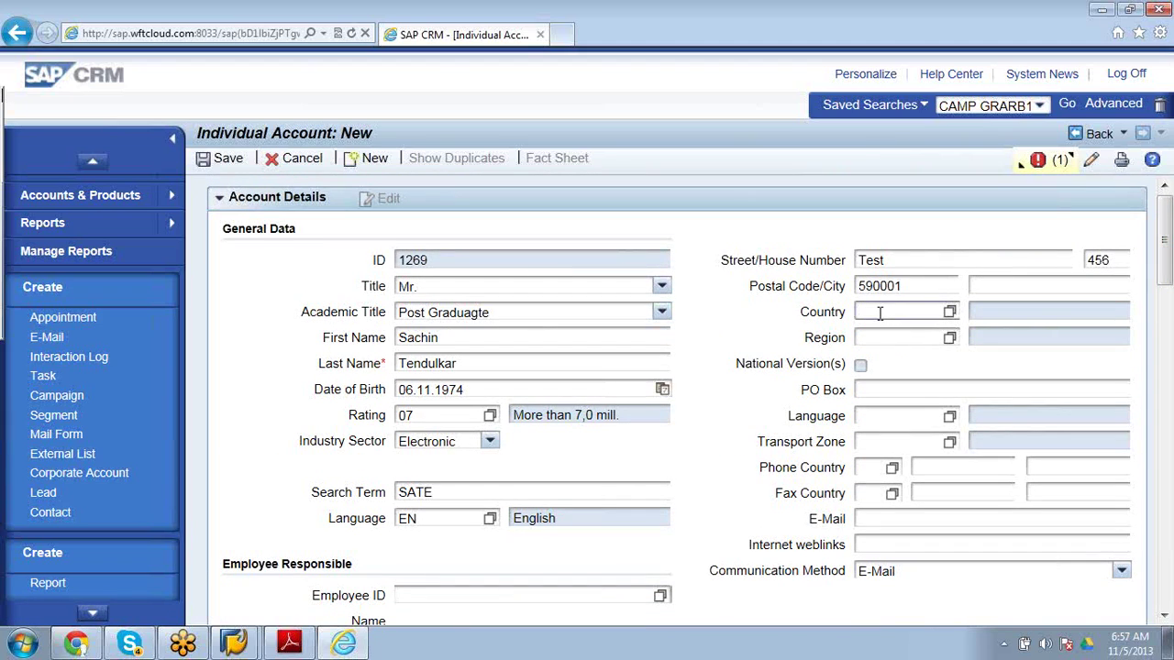
text(IN)
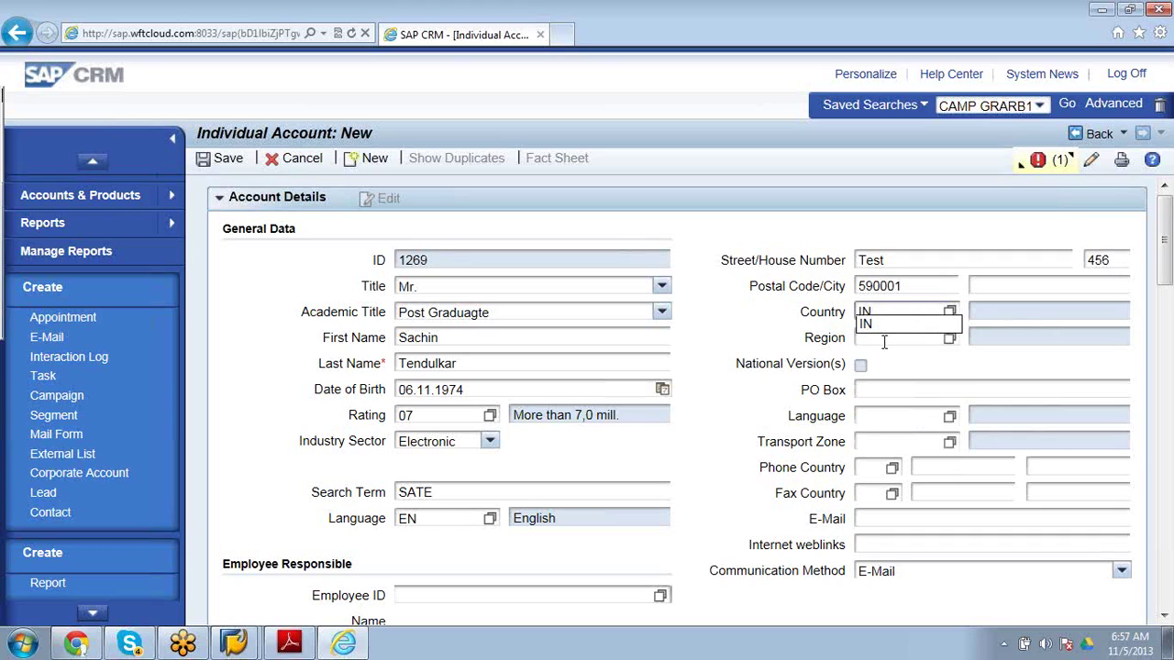
key(Return)
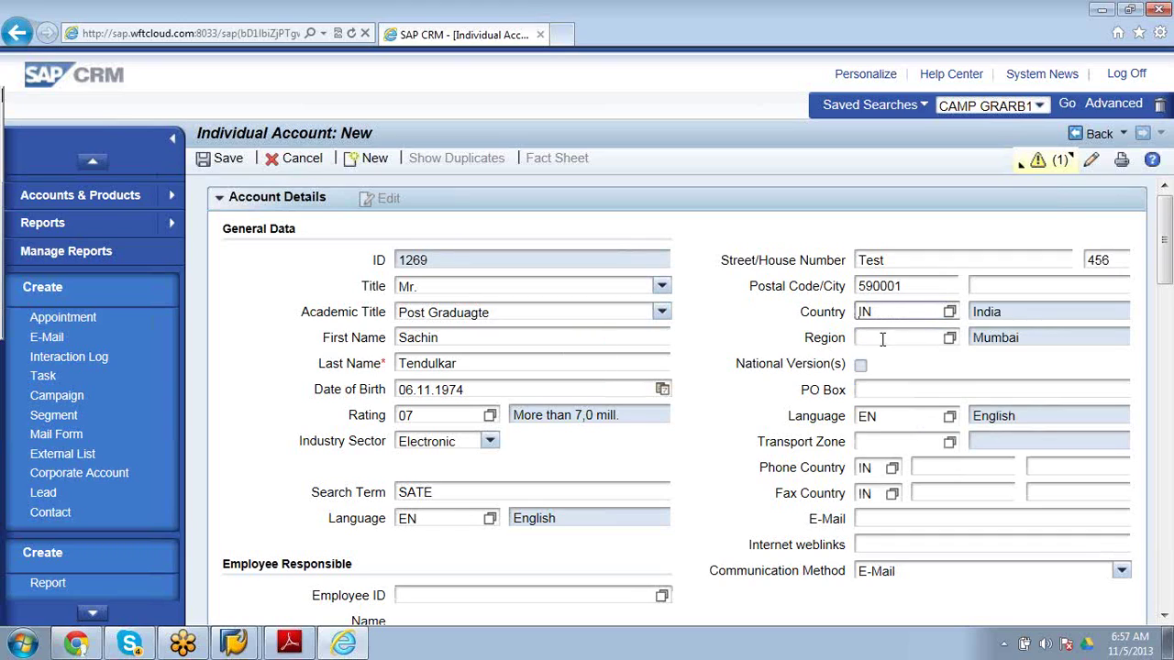
click(950, 338)
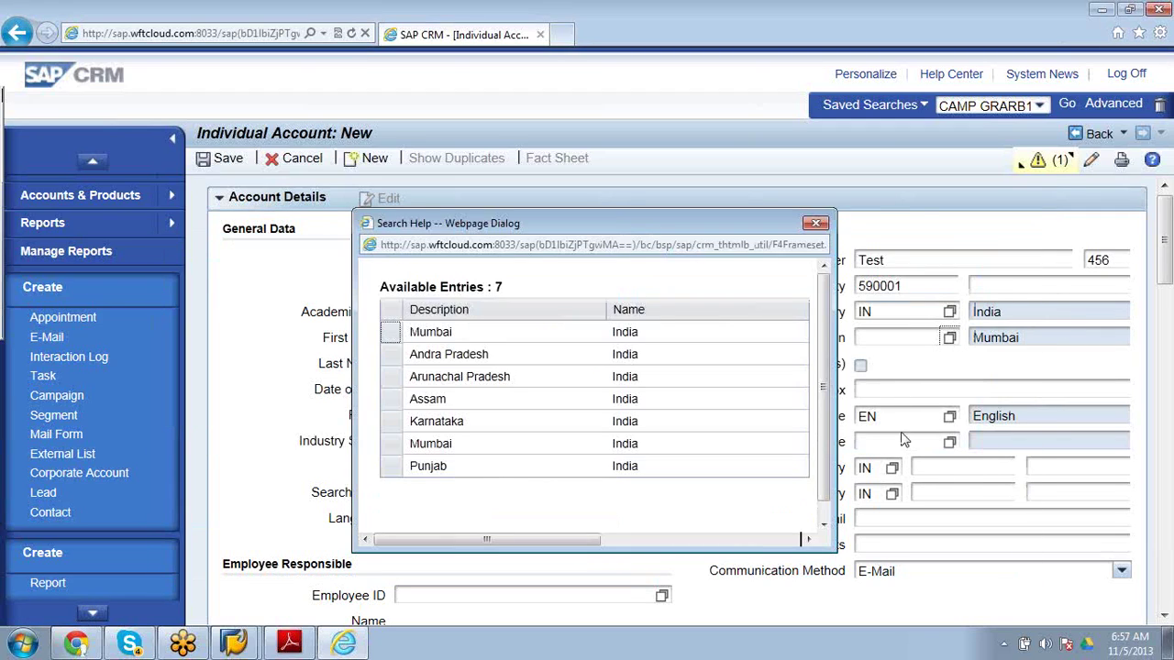
scroll(827, 454, down, 1)
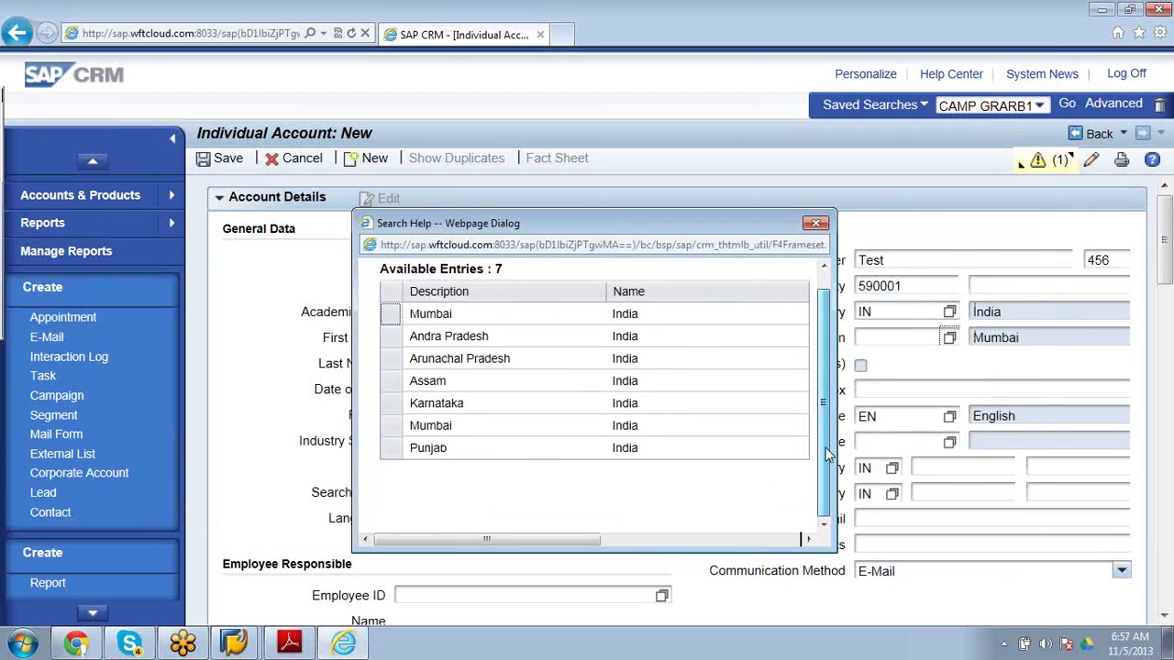
click(441, 429)
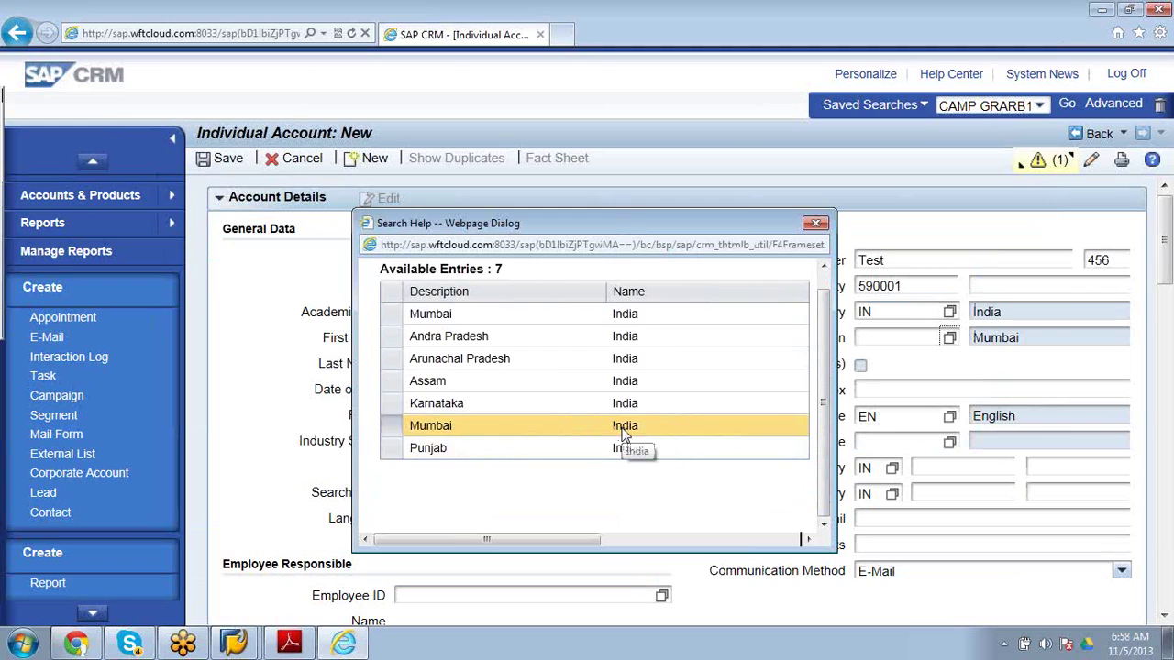
scroll(823, 361, up, 1)
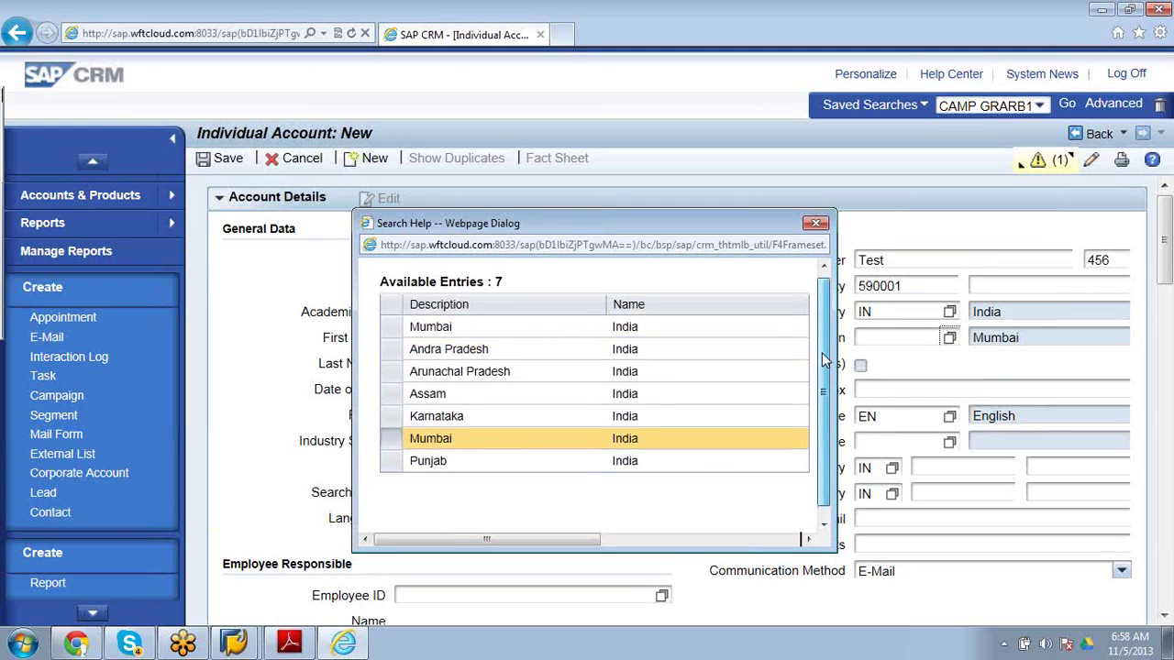
scroll(823, 360, down, 1)
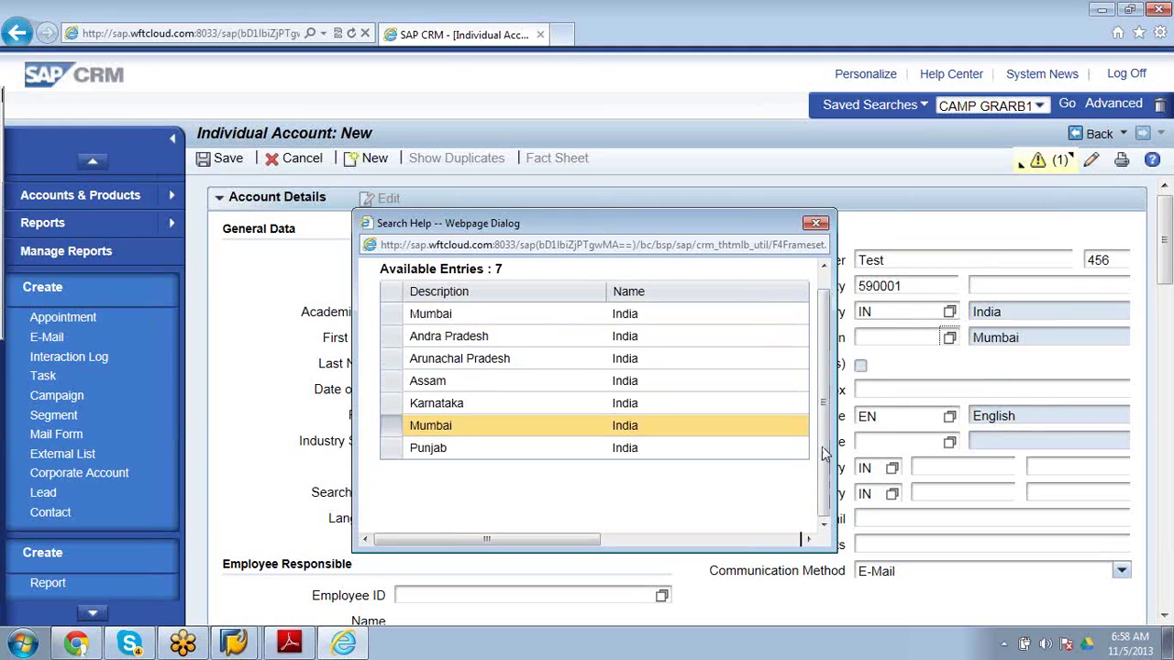
click(817, 225)
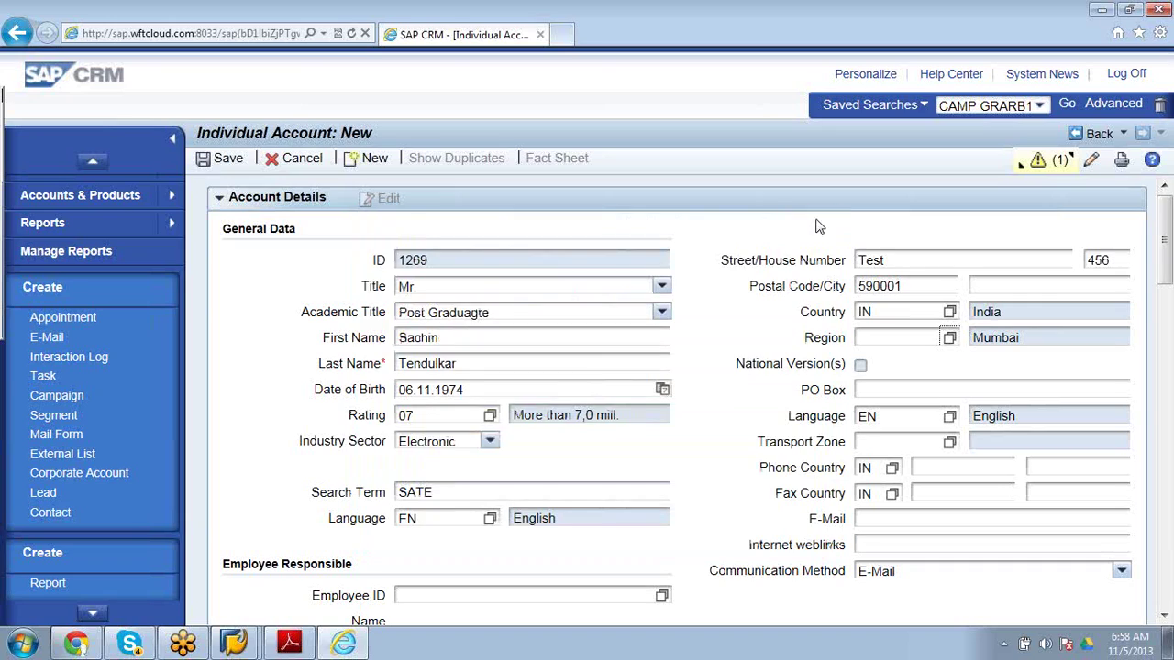
Try 'Mum' in the Region field, then region codes 05 and 04.
click(896, 337)
text(Mum)
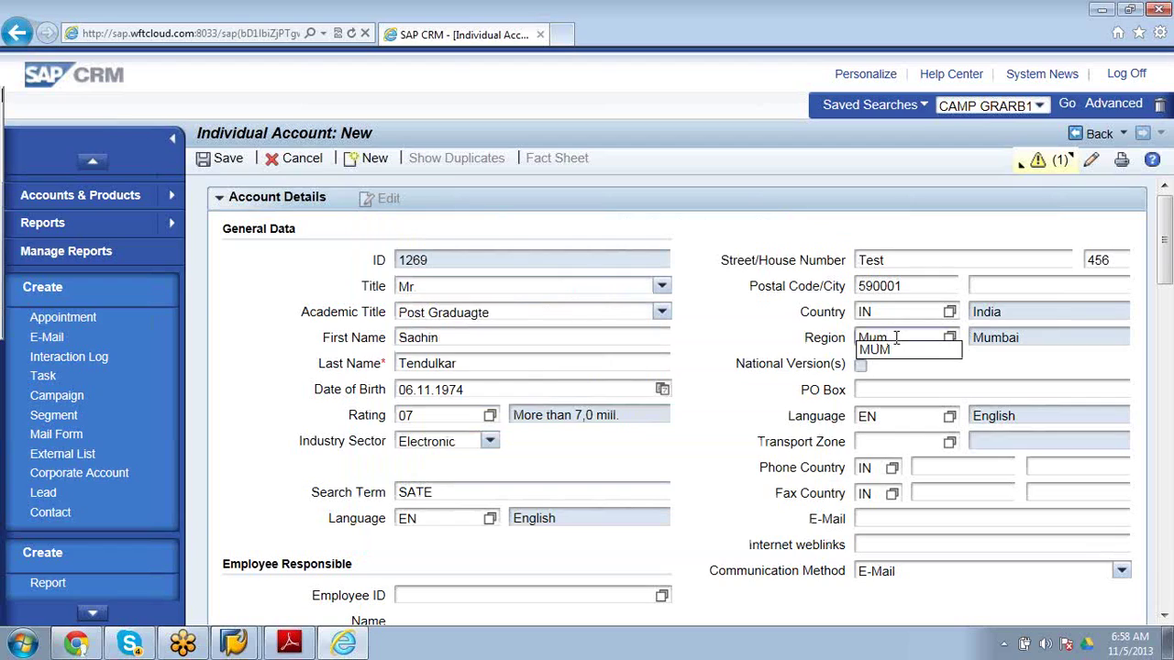
click(894, 351)
text(Mum)
key(BackSpace)
key(BackSpace)
key(BackSpace)
text(0)
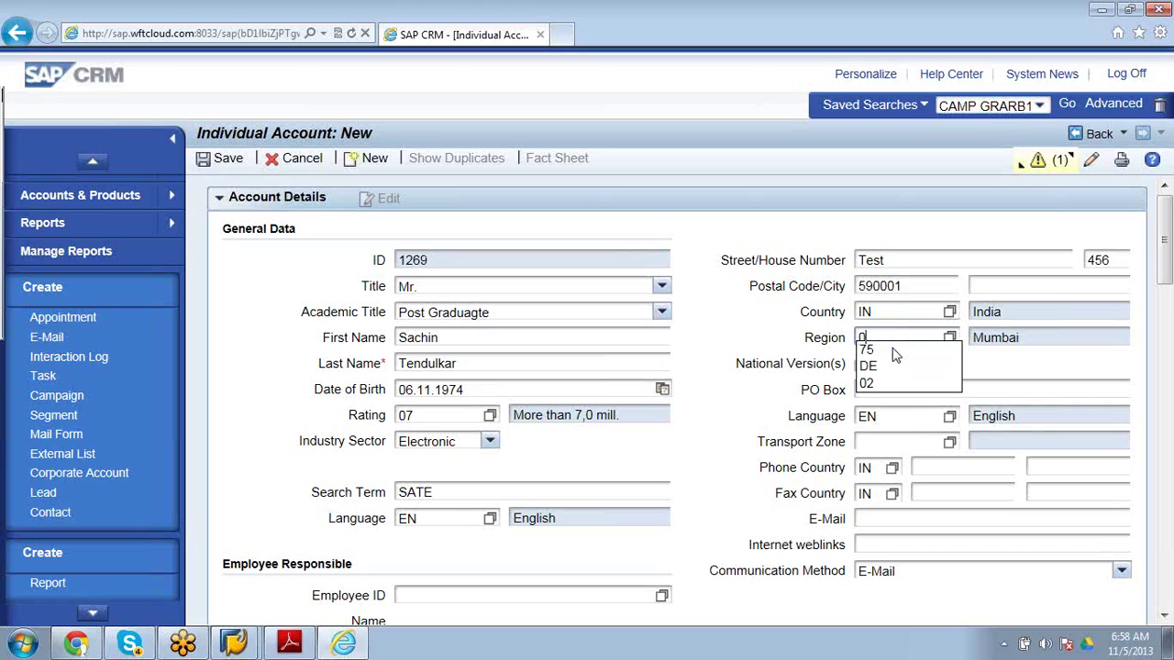
text(5)
key(Return)
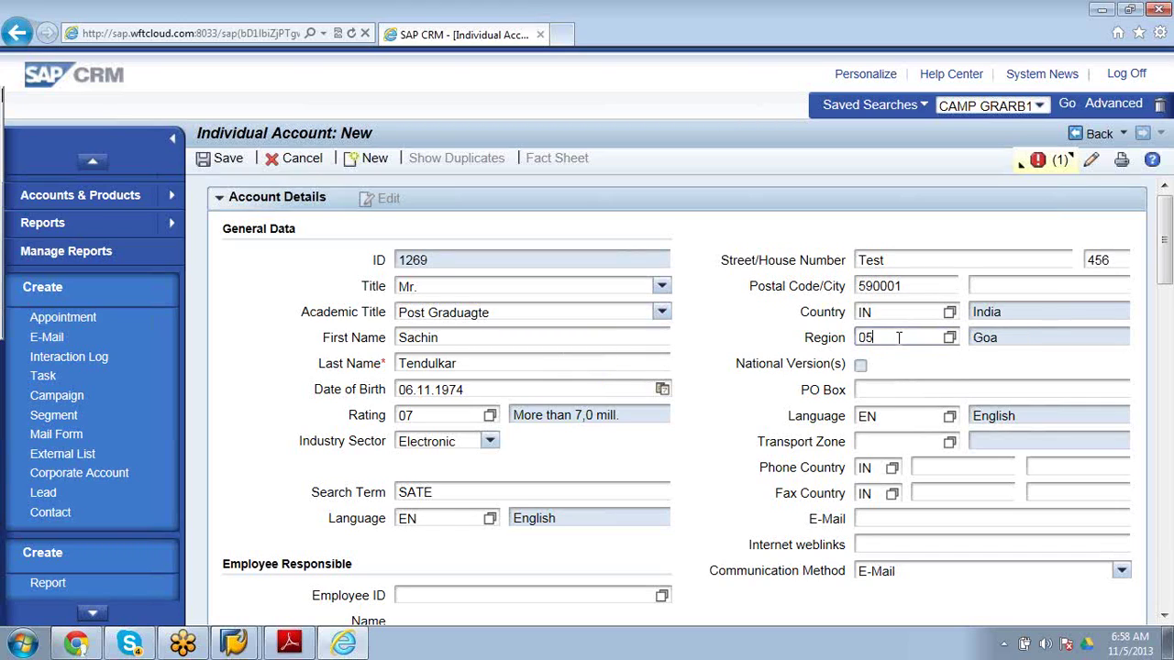
key(BackSpace)
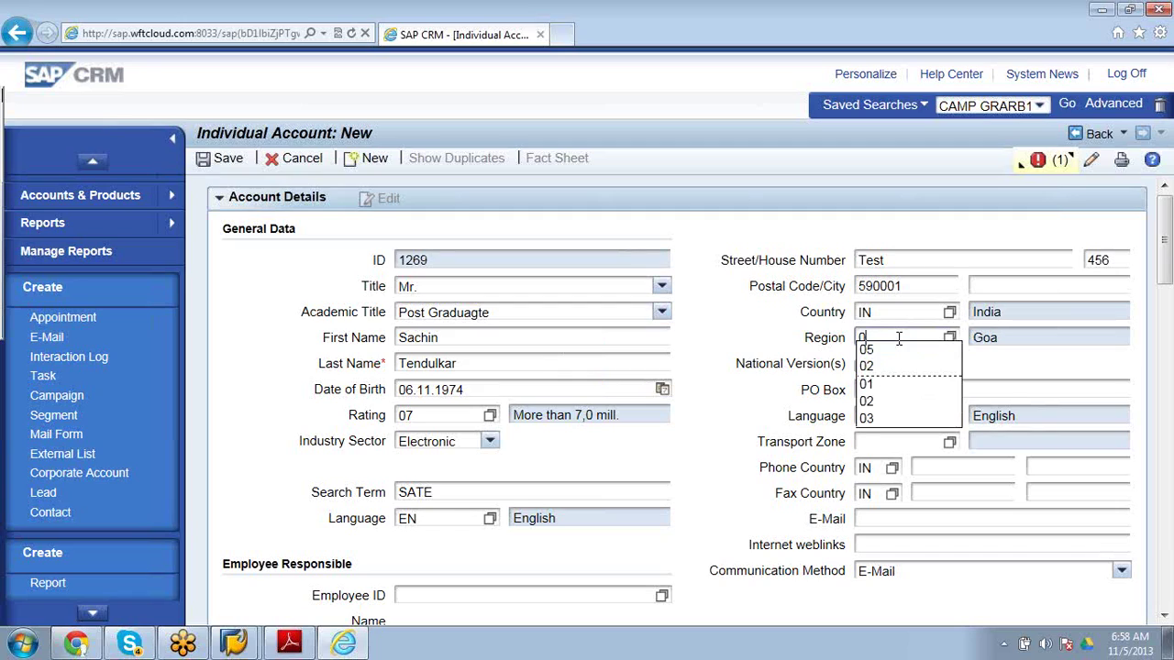
text(4)
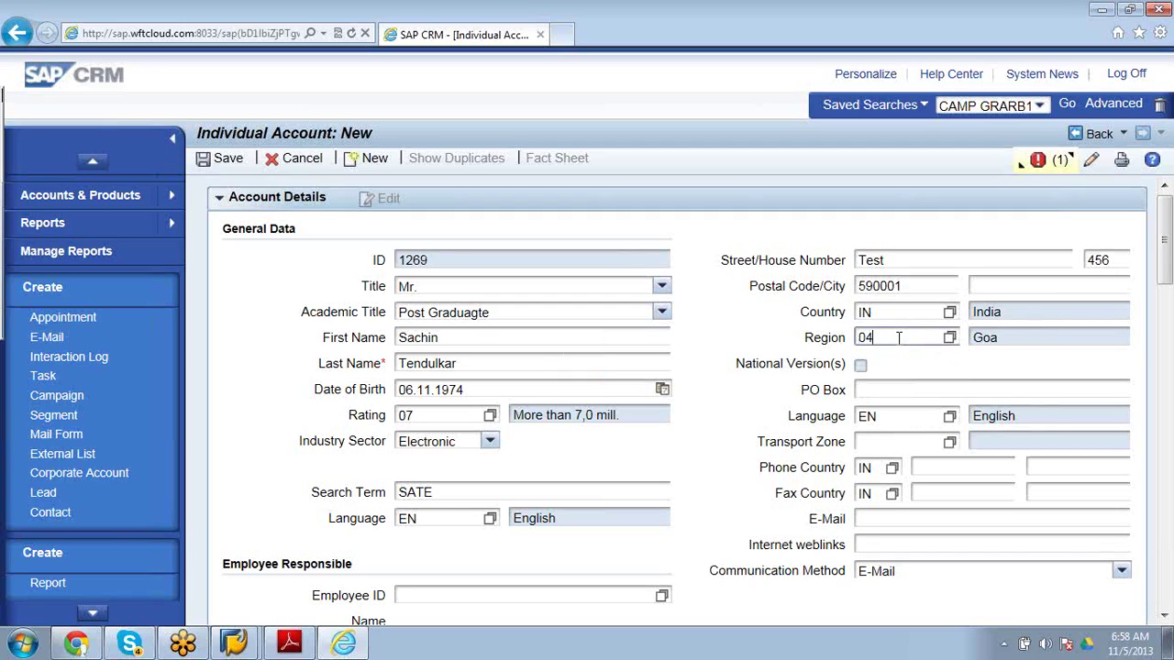
key(Return)
Try region codes 06 and 07, then review the region list.
click(893, 337)
key(BackSpace)
text(6)
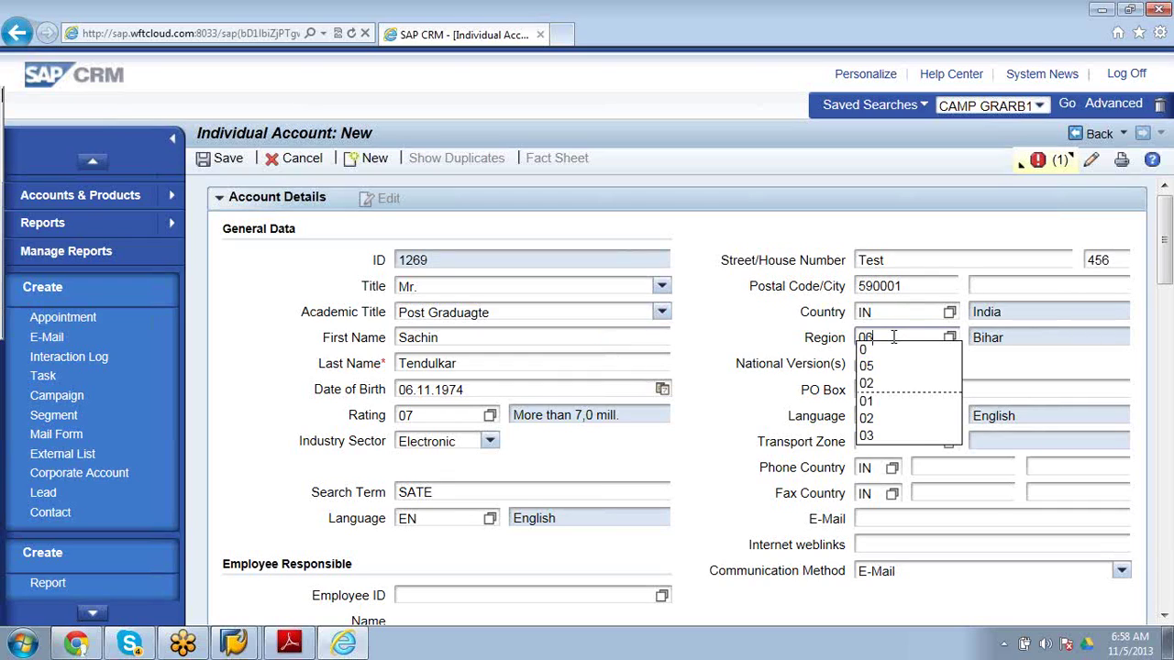
key(Return)
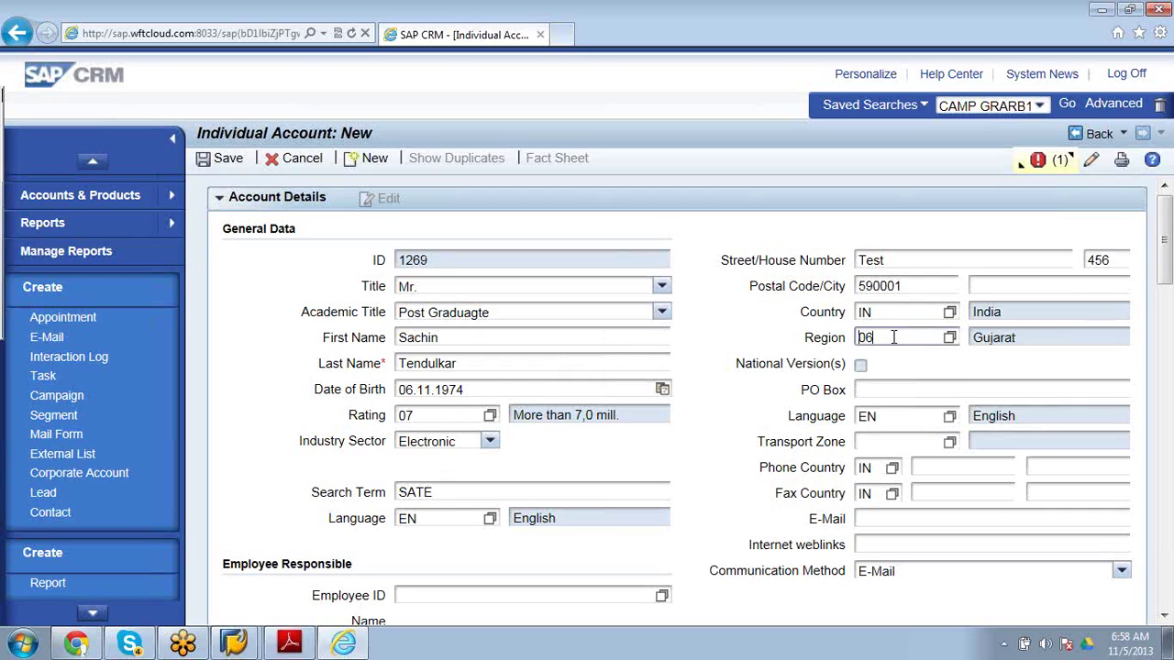
click(927, 337)
key(BackSpace)
text(7)
key(Return)
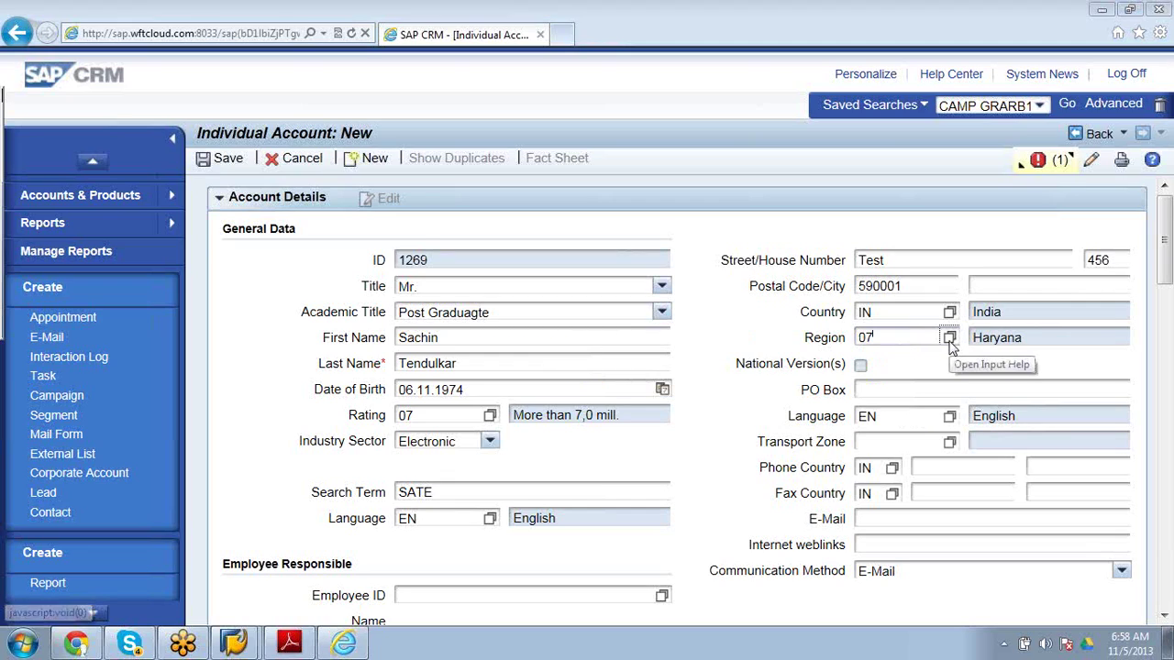
click(949, 339)
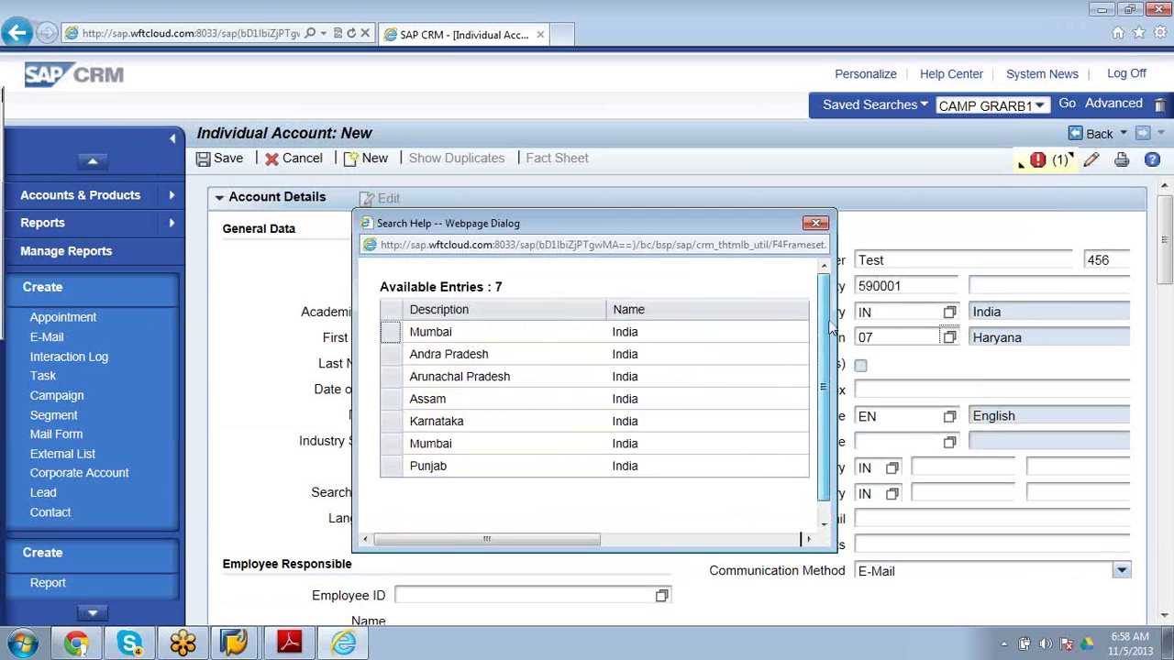
click(816, 225)
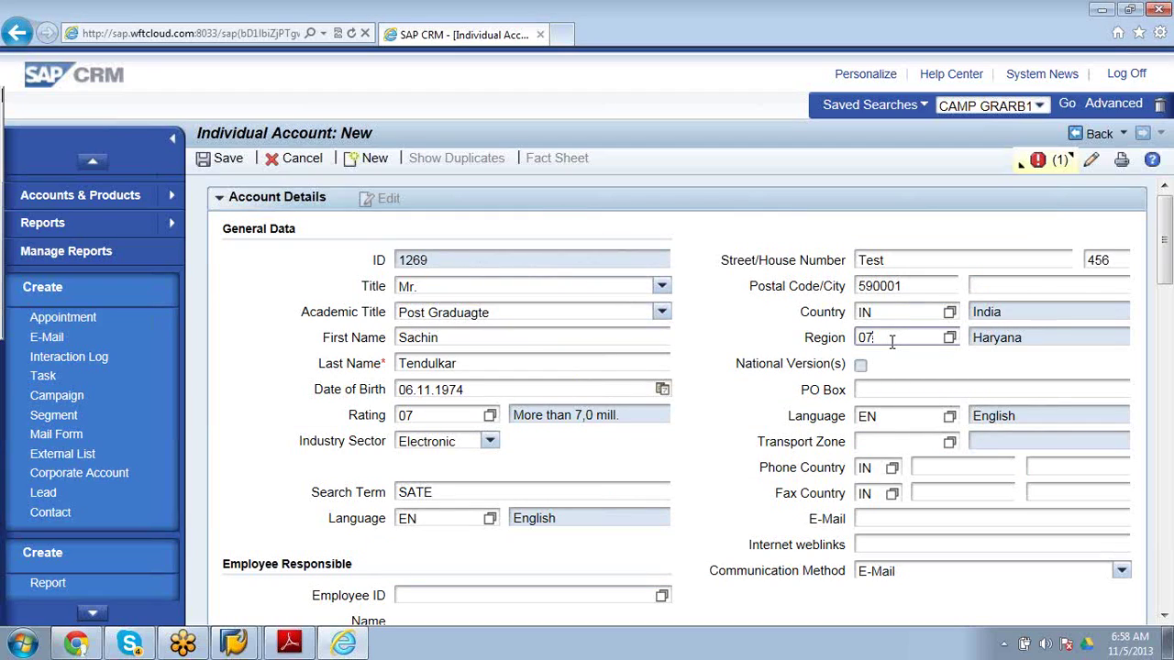
Try region codes 01 (Andra Pradesh), 08, 09 and 03 (Assam).
key(BackSpace)
text(1)
key(Return)
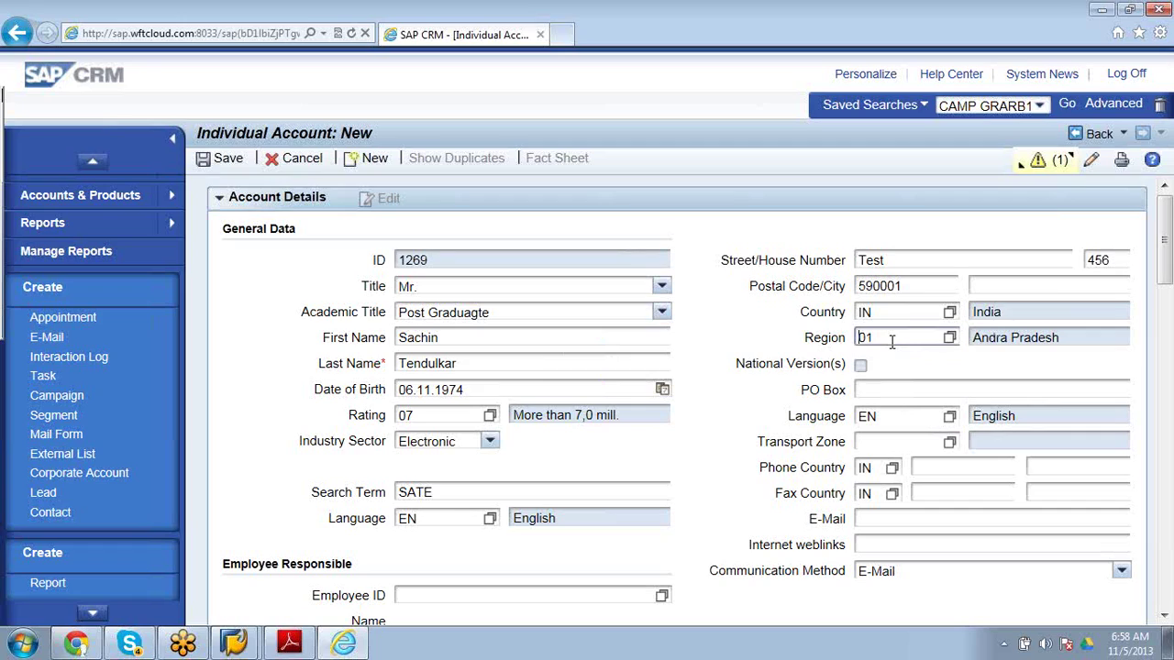
key(BackSpace)
key(BackSpace)
text(08)
key(Return)
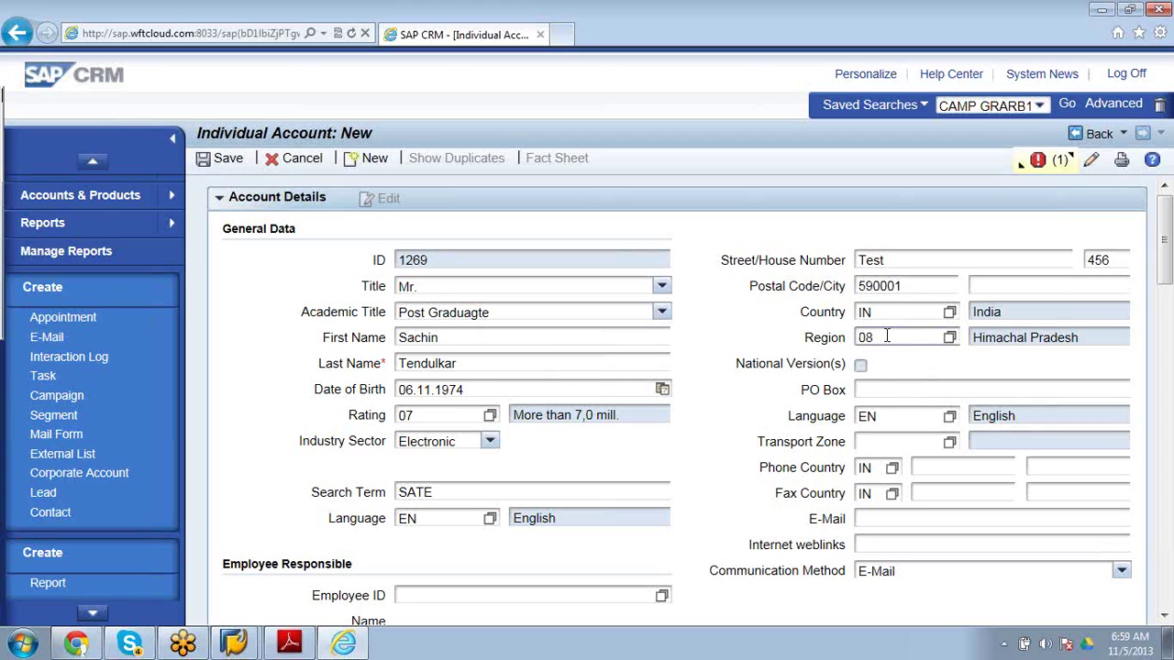
key(BackSpace)
text(9)
key(Return)
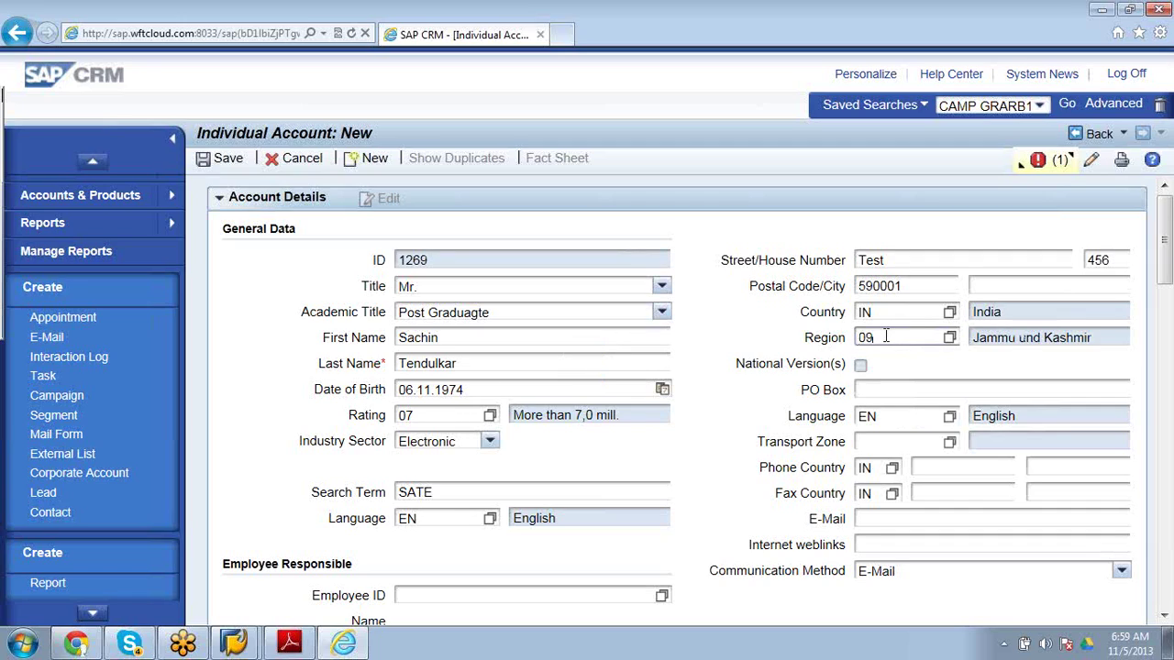
key(BackSpace)
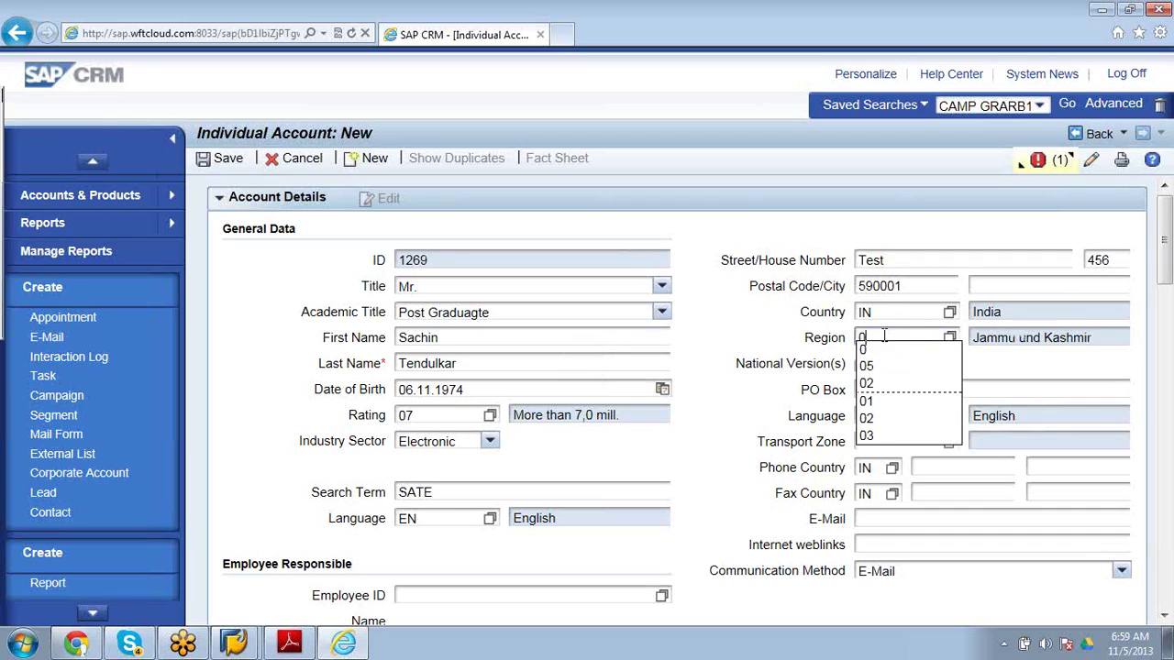
text(3)
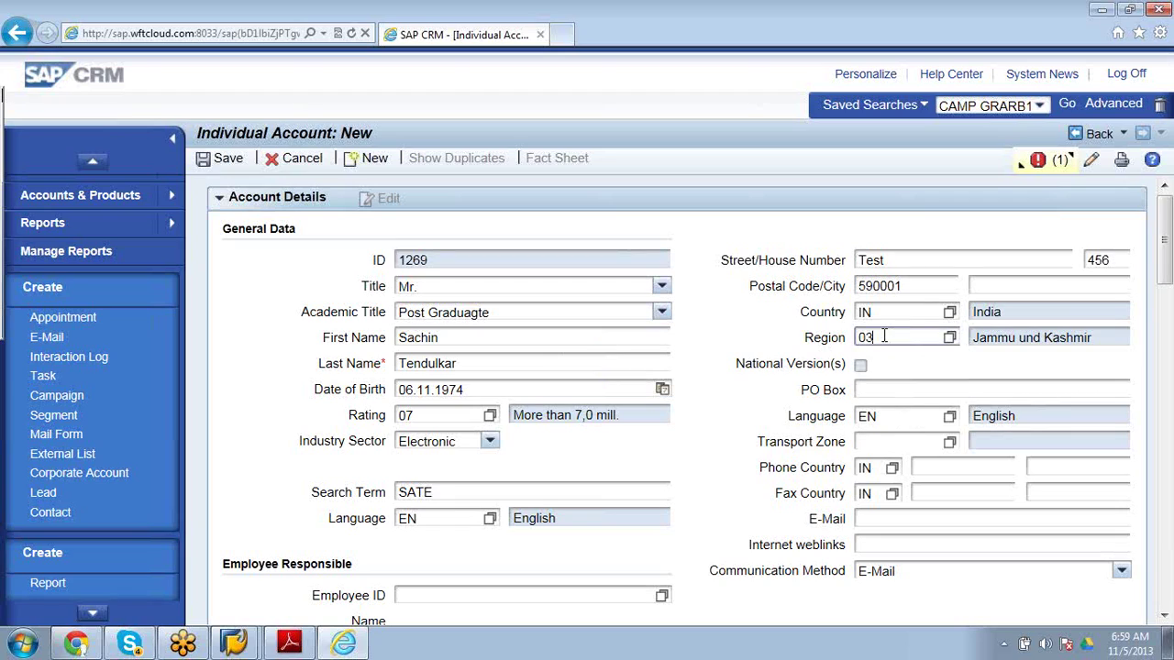
key(Return)
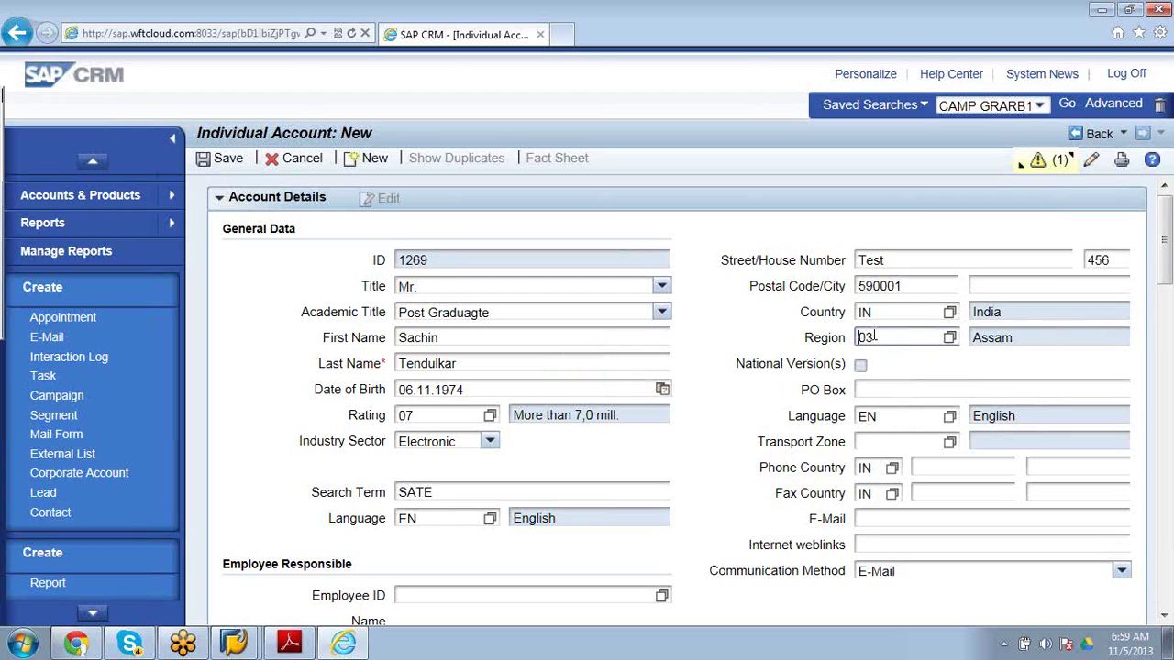
Recheck the region list, then try codes 05 (Goa) and 06.
click(949, 338)
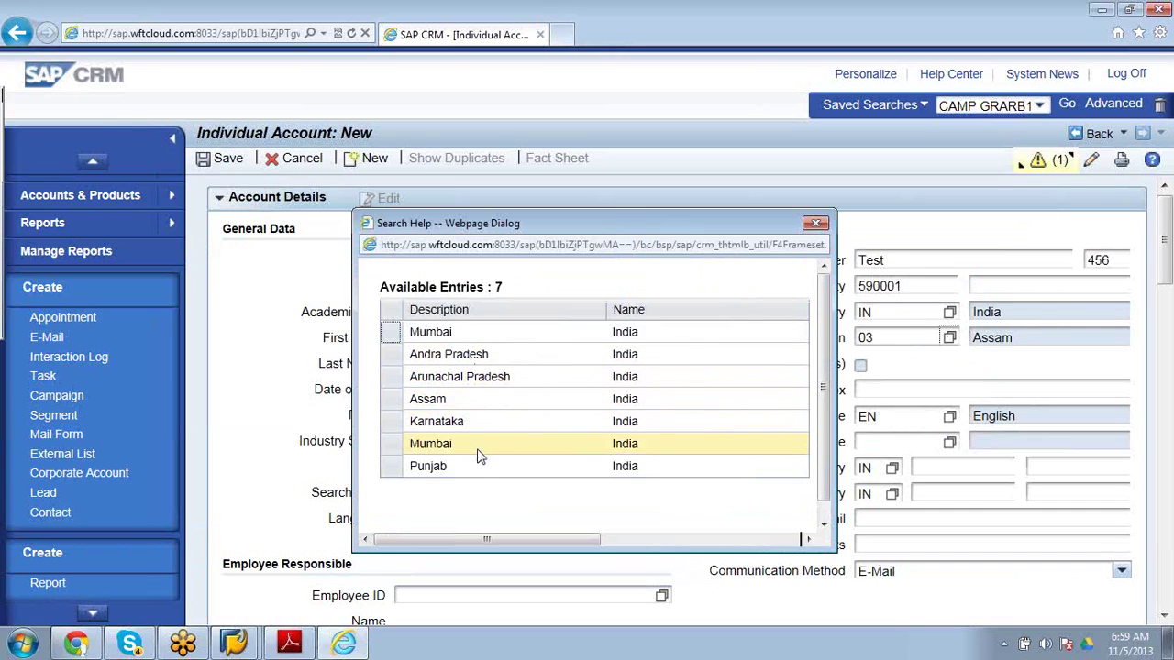
click(815, 224)
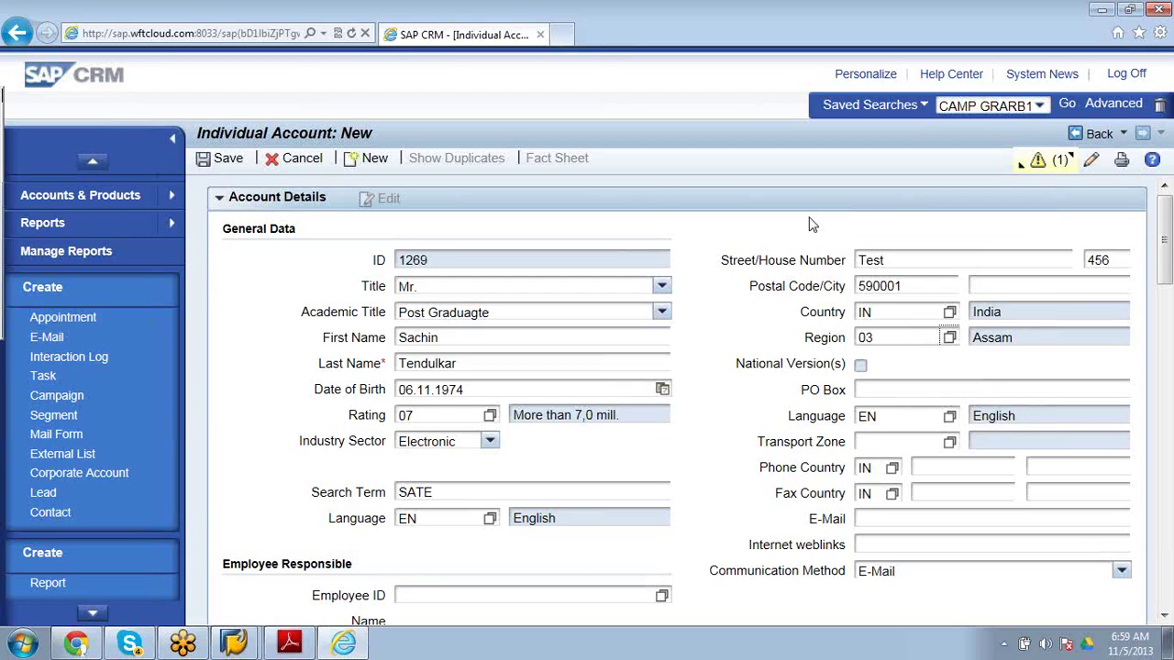
click(877, 337)
key(BackSpace)
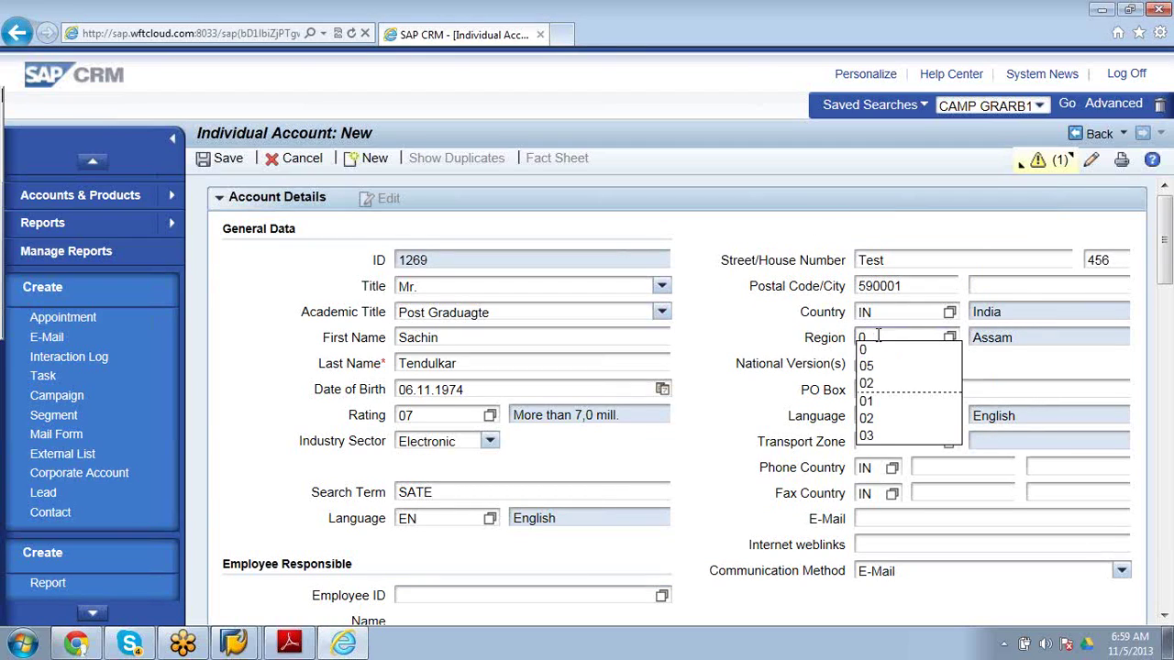
text(5)
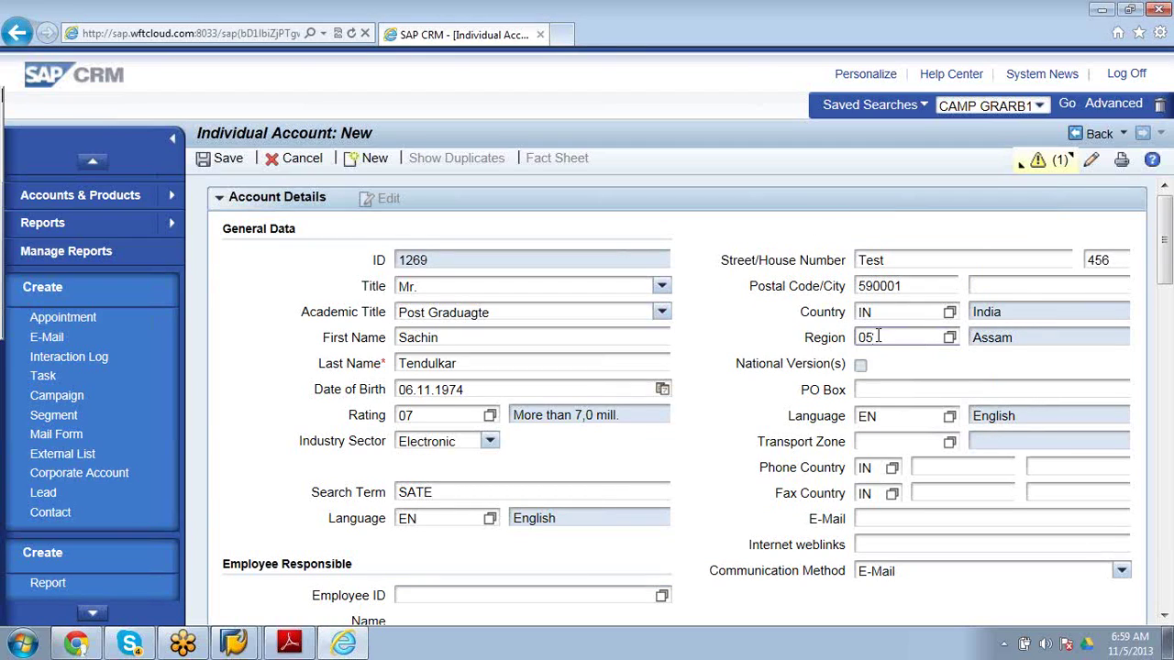
key(Return)
key(BackSpace)
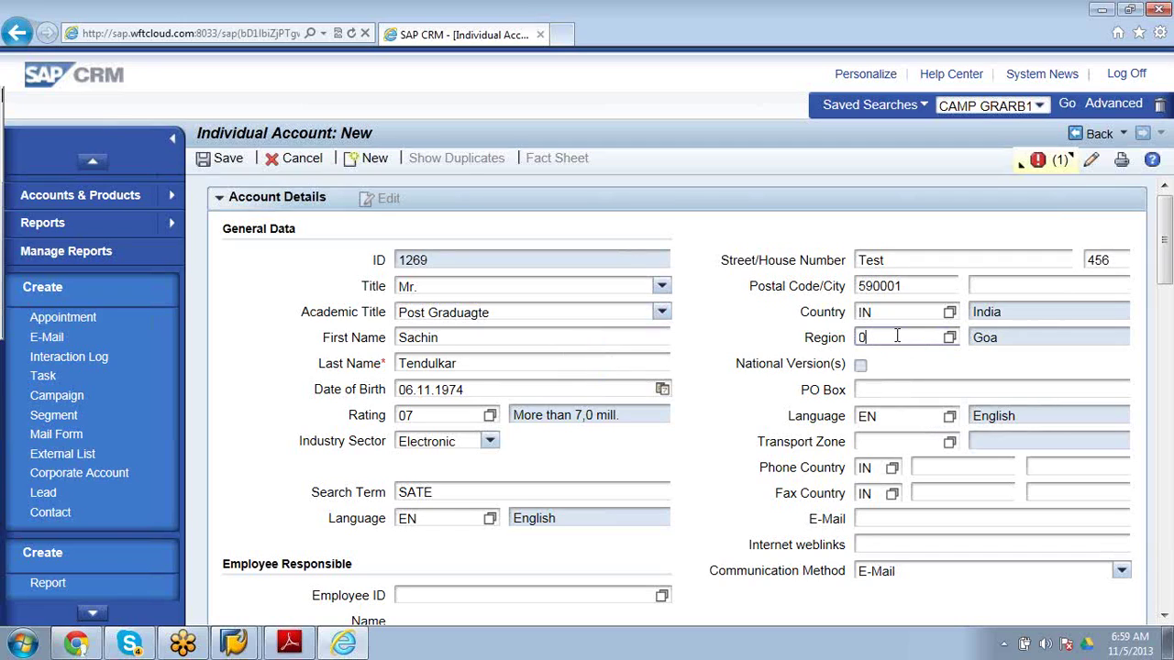
text(6)
key(BackSpace)
Read and dismiss the region error, then change Region to 01, Andra Pradesh.
click(1019, 173)
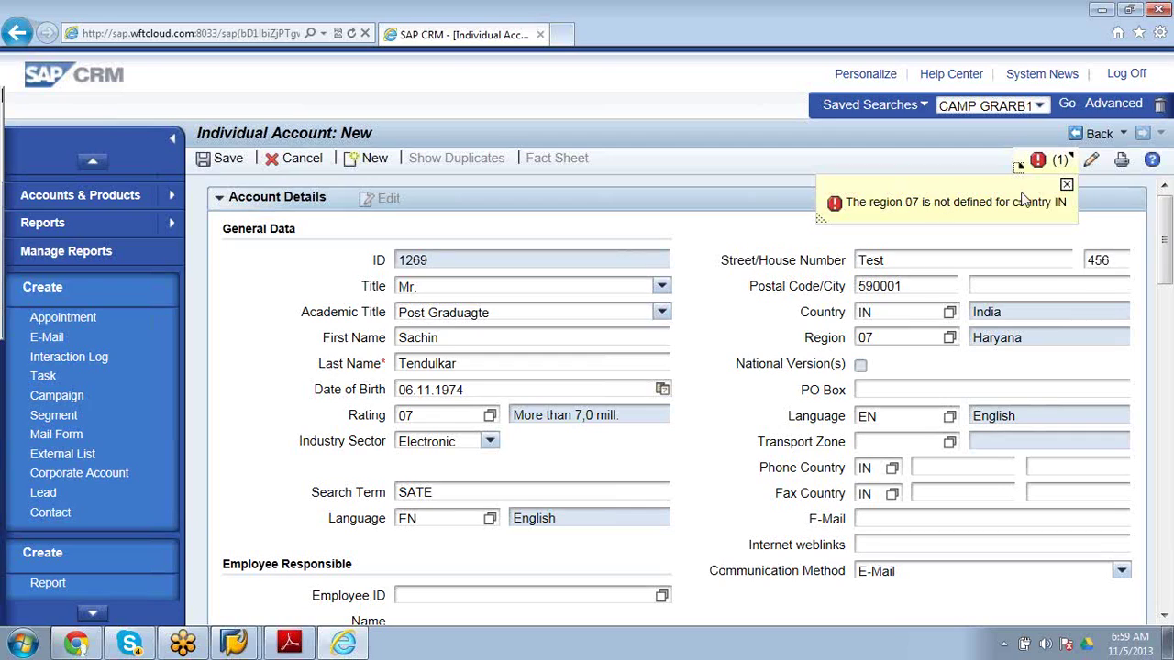
click(1066, 186)
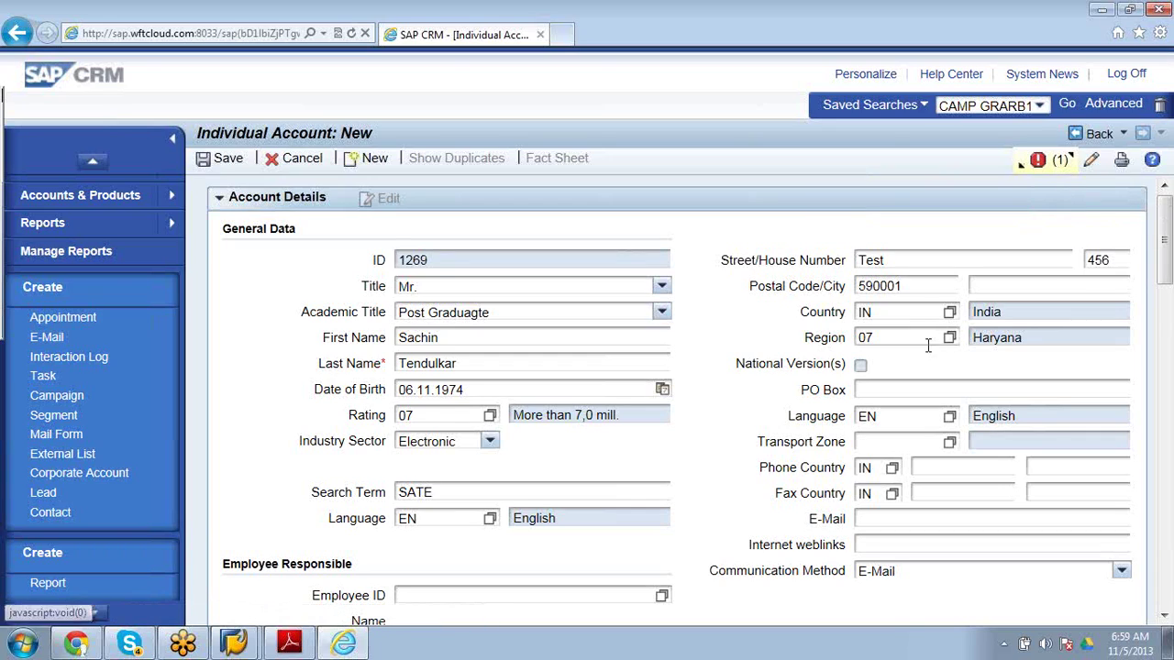
click(920, 342)
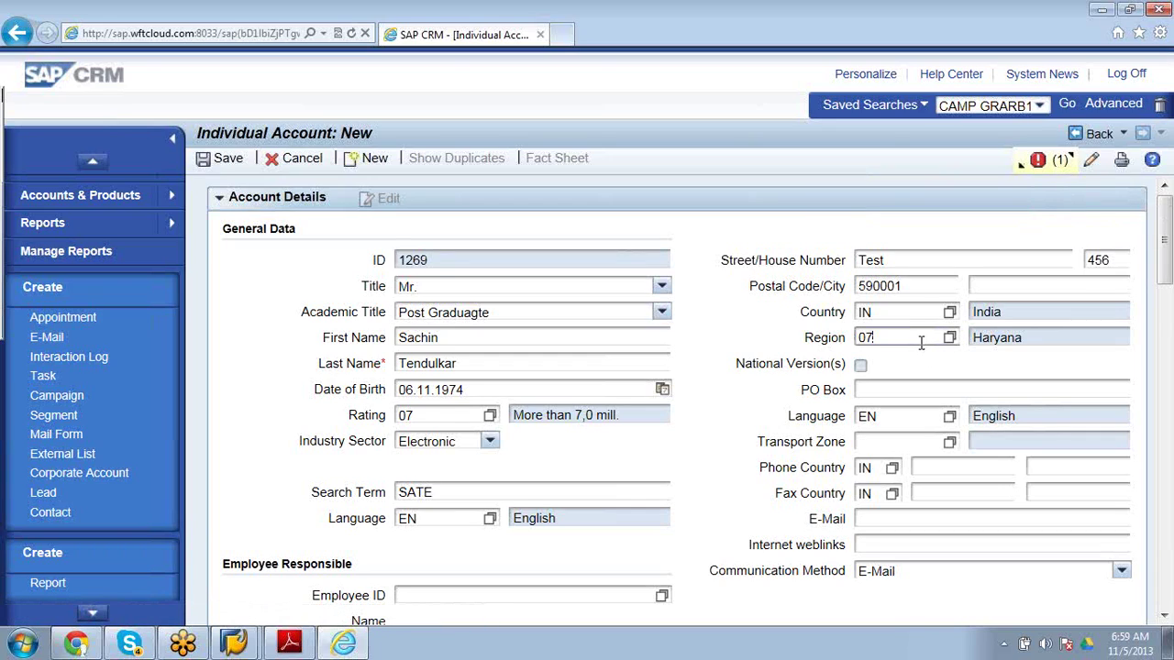
key(BackSpace)
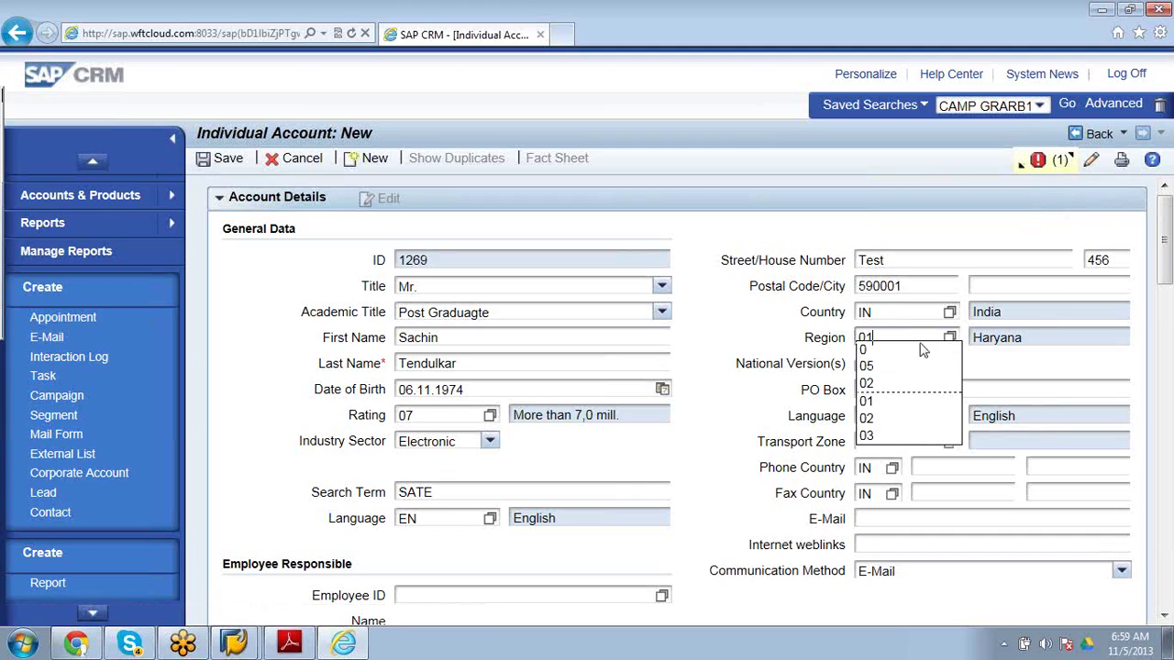
text(1)
key(Return)
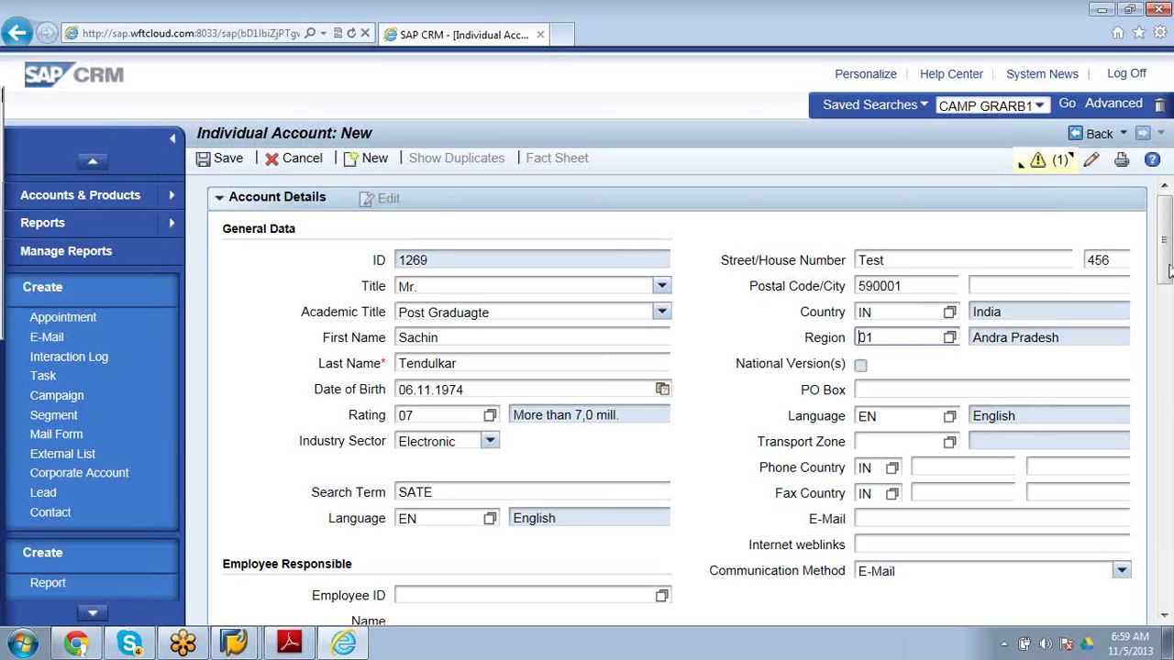
Enter the contact's e-mail address in the E-Mail field and confirm it.
drag(1169, 266, 1169, 279)
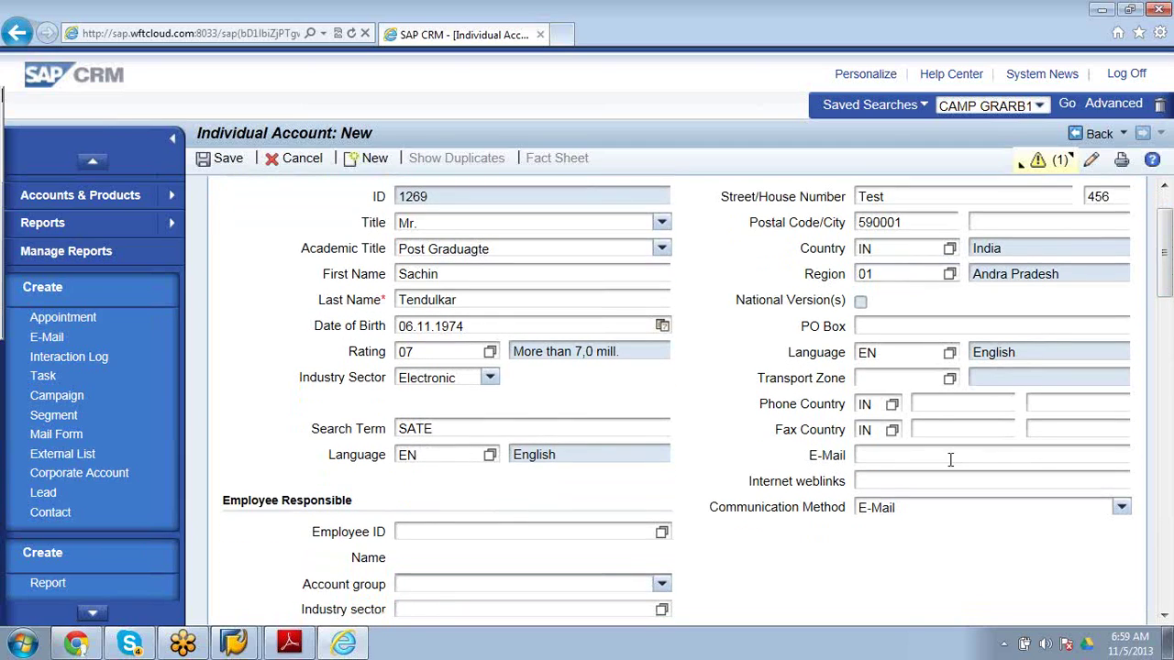
click(925, 452)
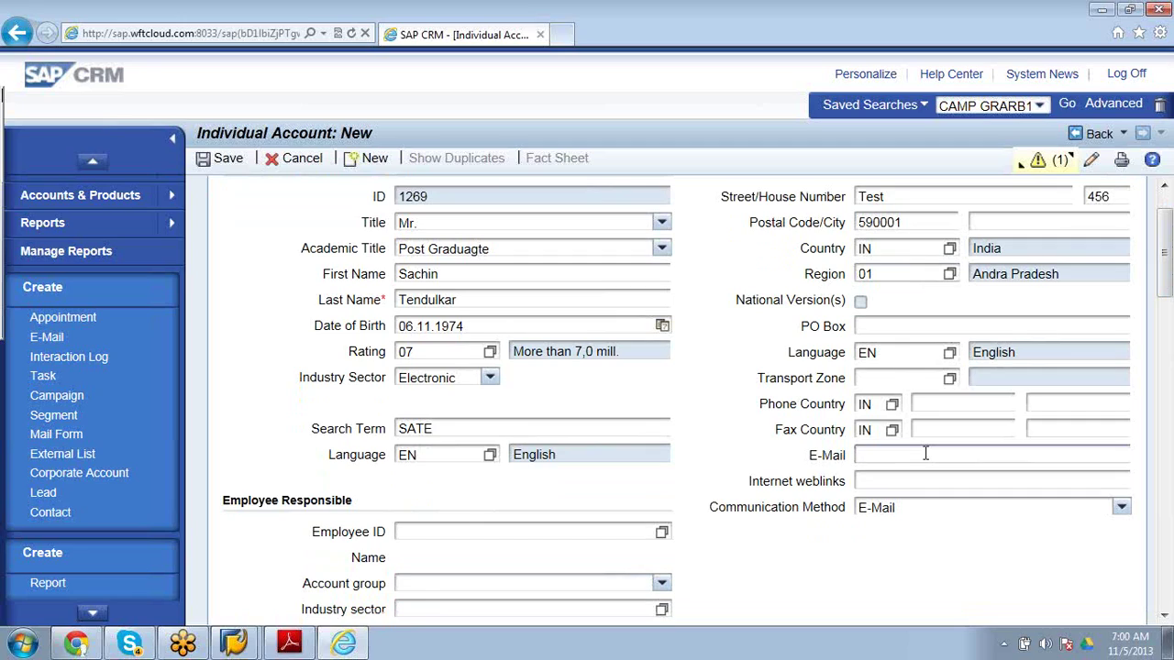
key(Return)
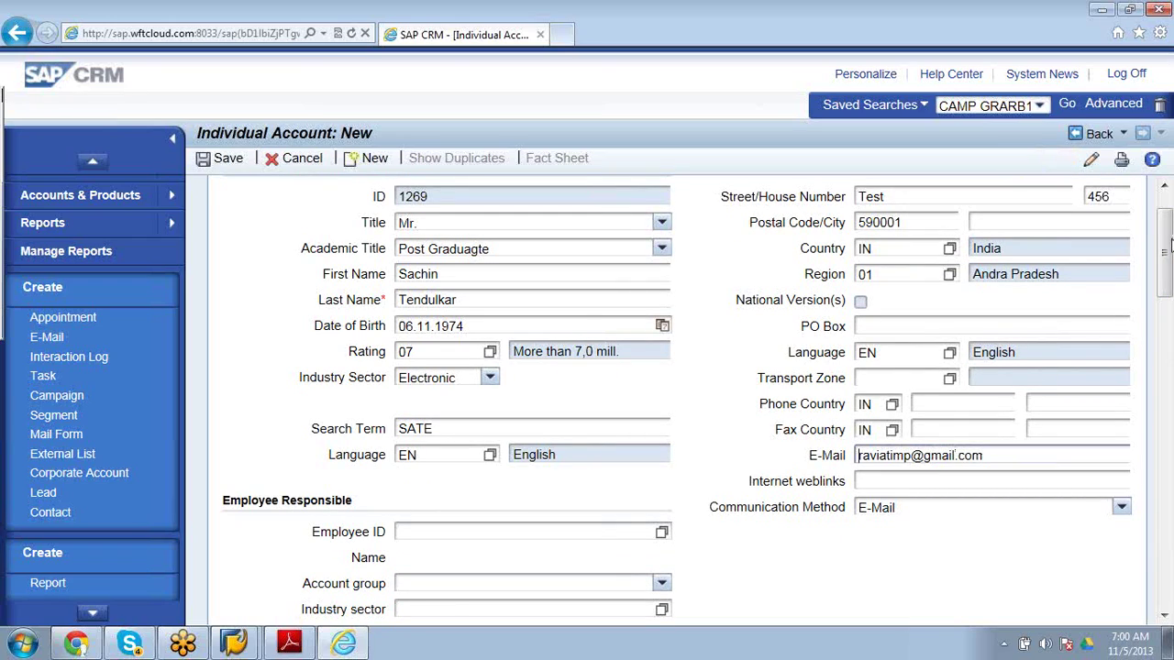
scroll(1166, 279, down, 4)
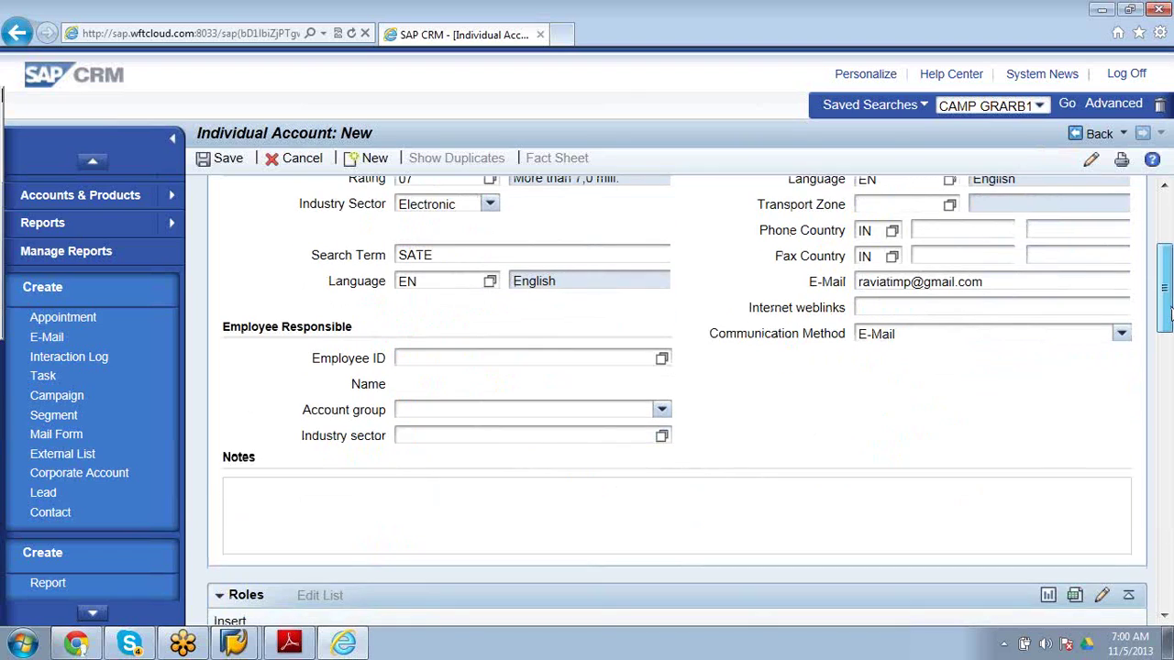
Search employees from the Employee ID help and select employee 451 as responsible.
click(662, 361)
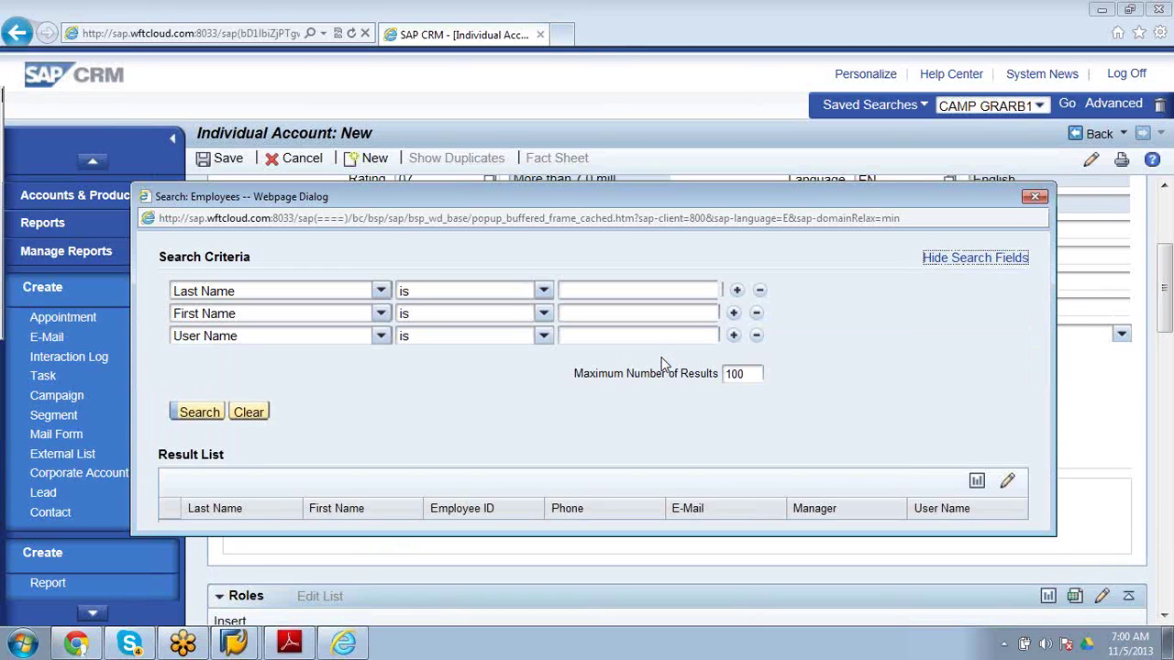
click(207, 412)
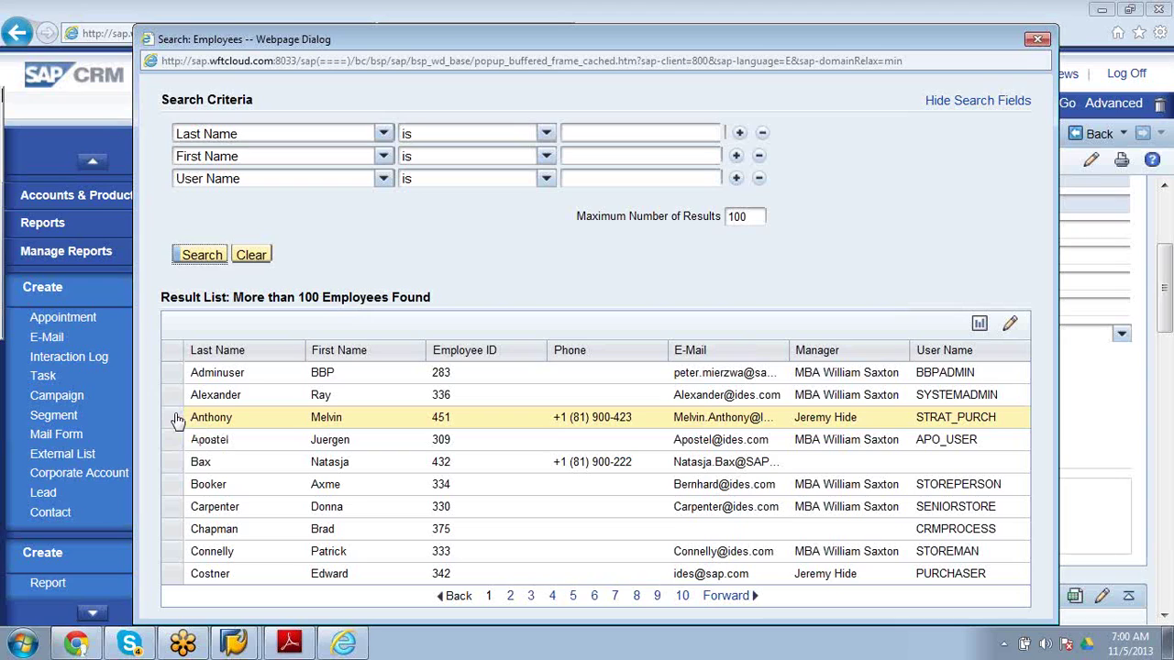
click(178, 420)
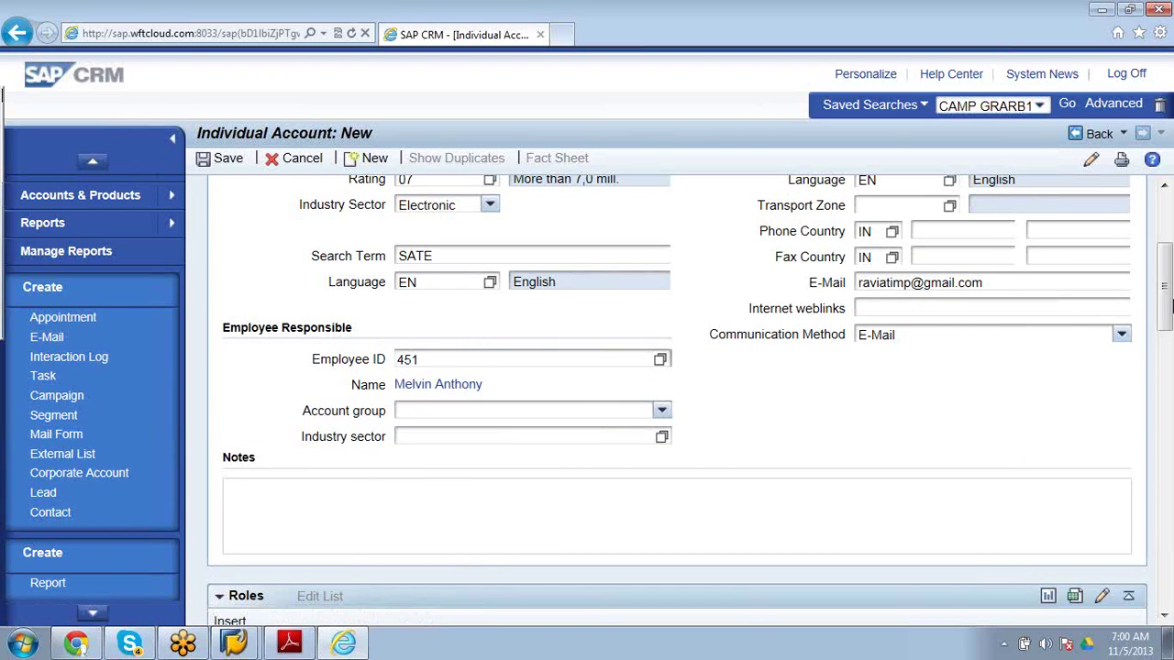
Set Account group to Sold-to party R/3 ---> CRM and open the Industry sector lookup.
drag(1165, 275, 1167, 226)
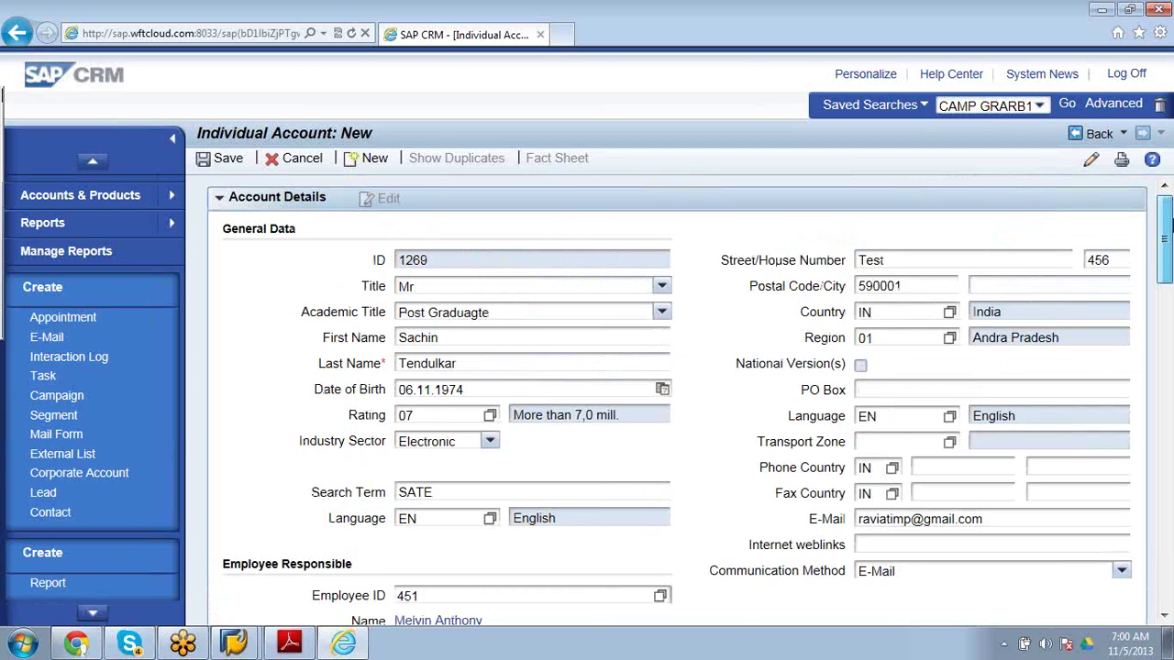
drag(1167, 225, 1169, 341)
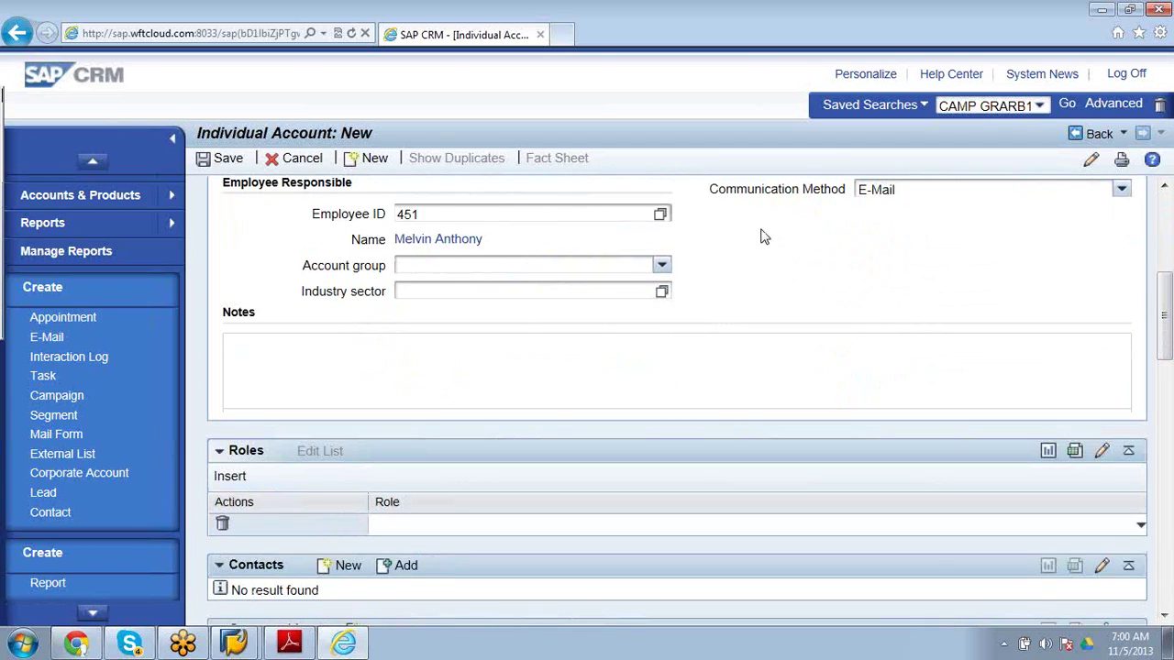
click(661, 265)
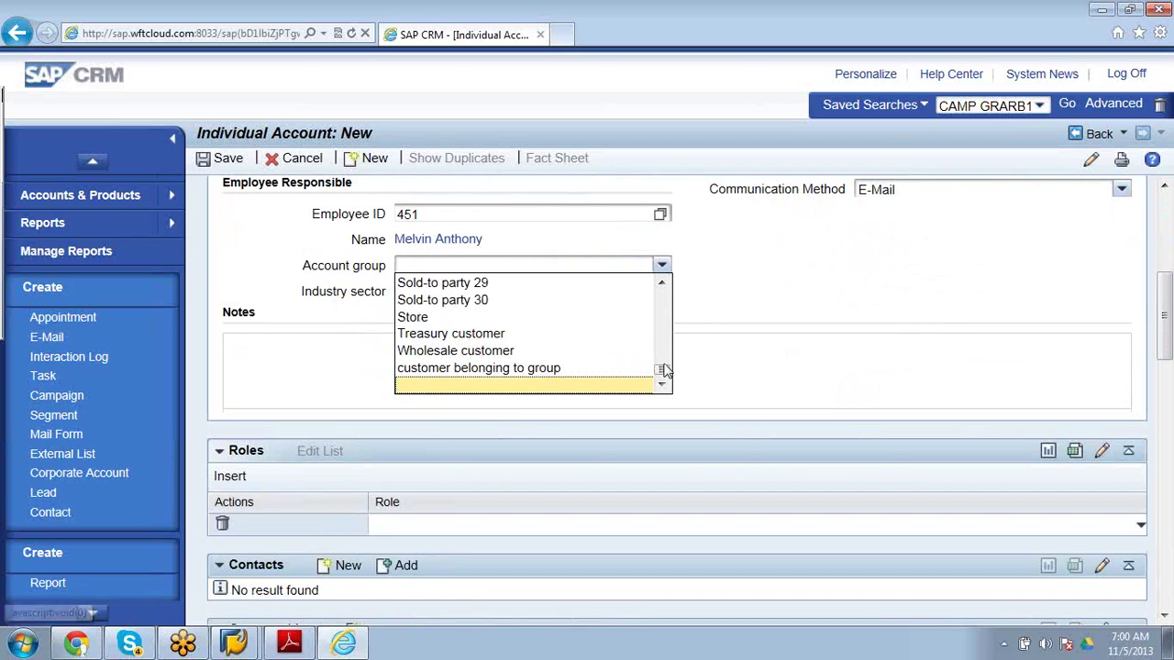
scroll(663, 275, up, 10)
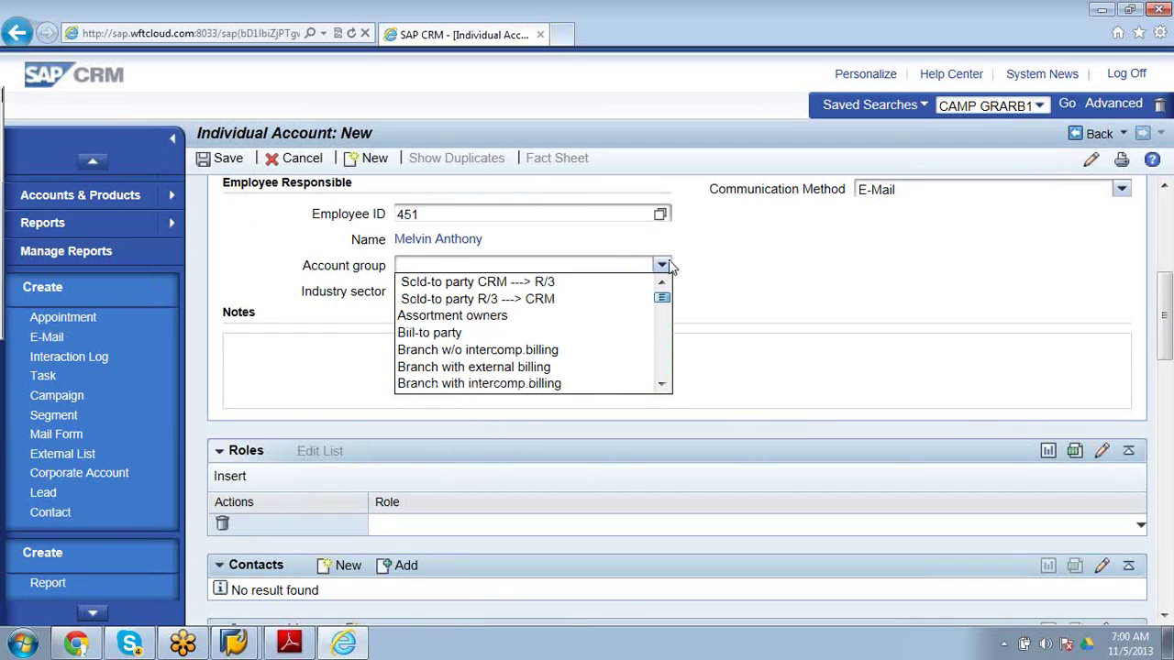
click(492, 301)
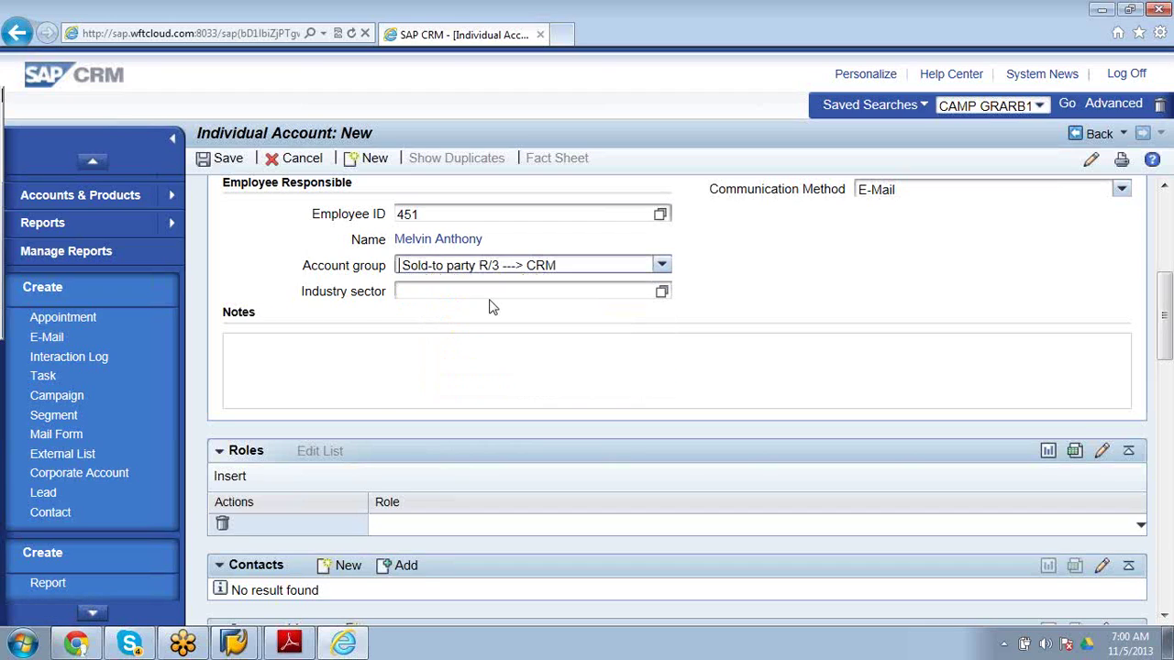
click(661, 294)
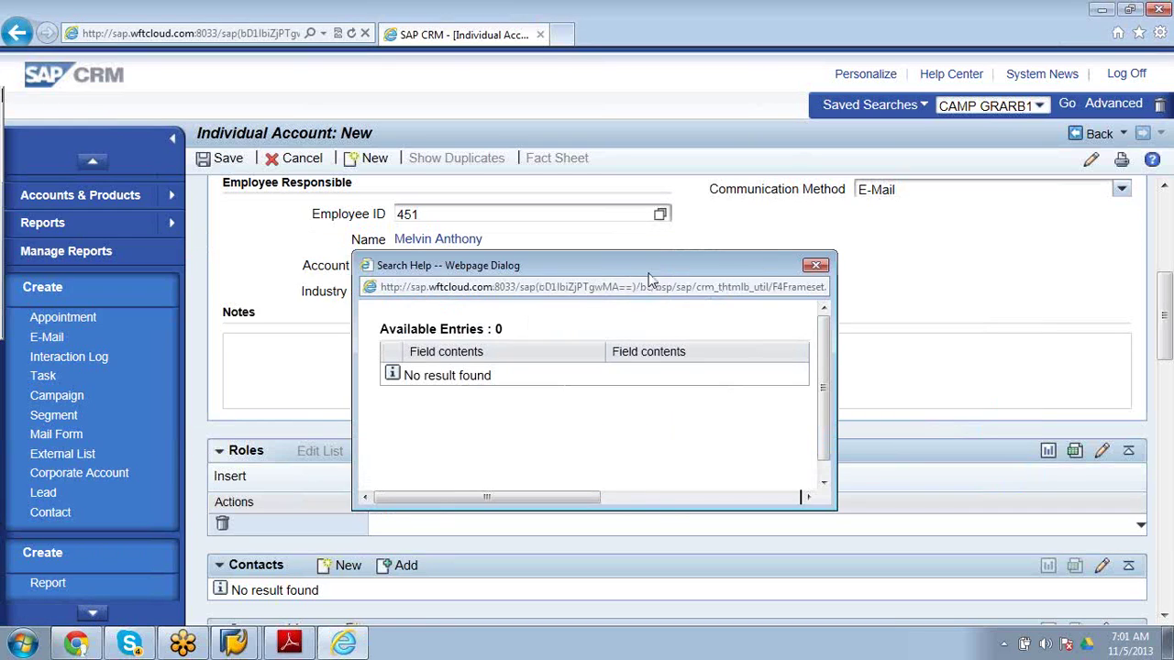
Close the empty lookup and write the note 'This is a Platinum customer' in Notes.
click(815, 266)
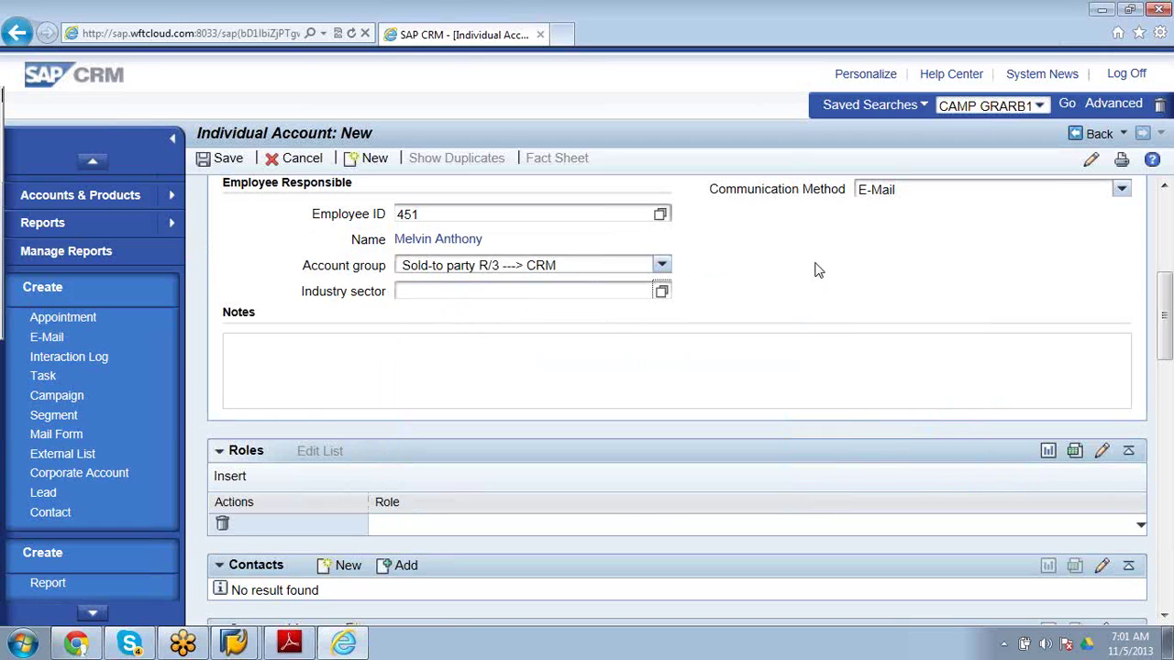
click(432, 371)
text(This is a Platinum customer.)
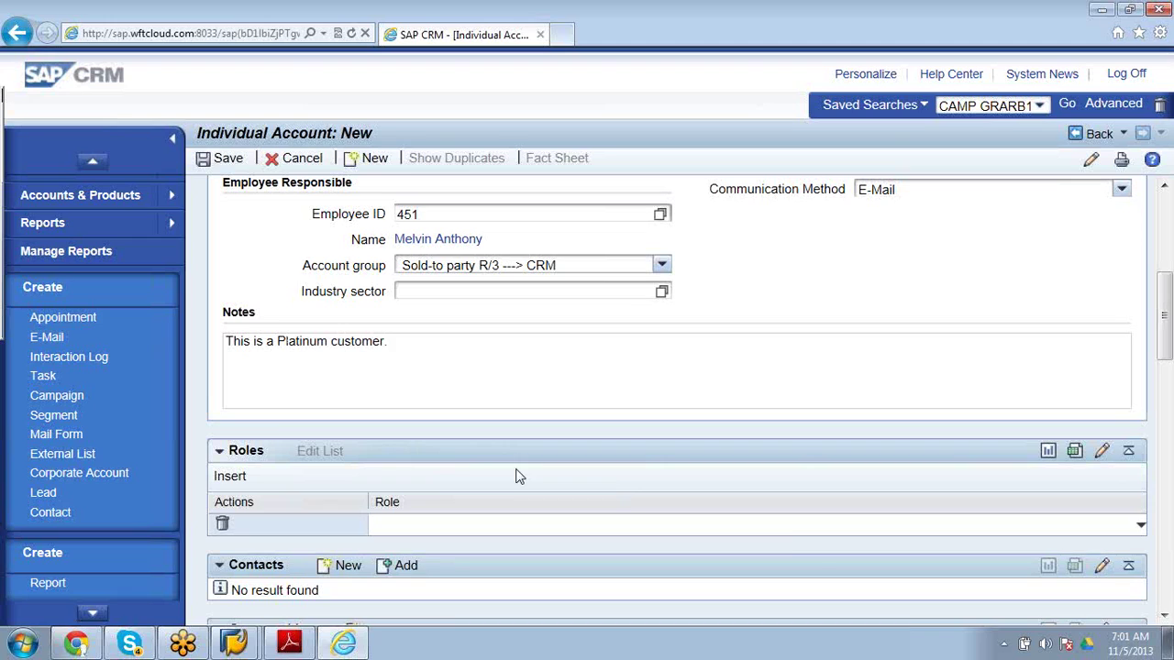
Scroll the Roles dropdown and assign the Marketplace Customer role.
click(1140, 524)
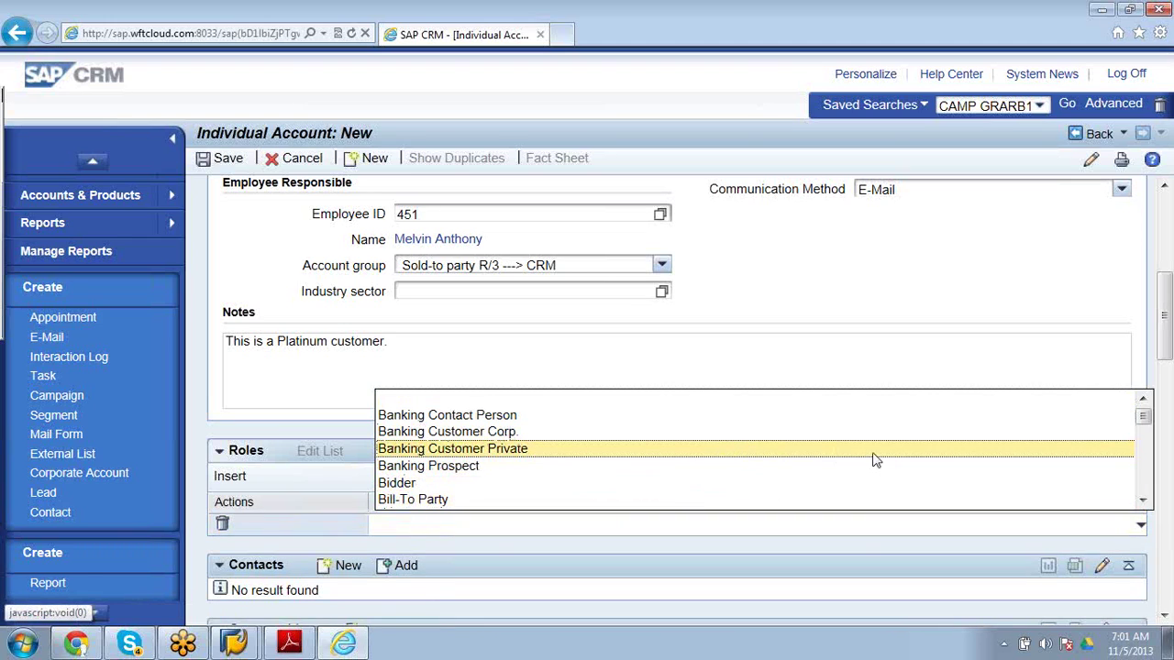
click(1142, 504)
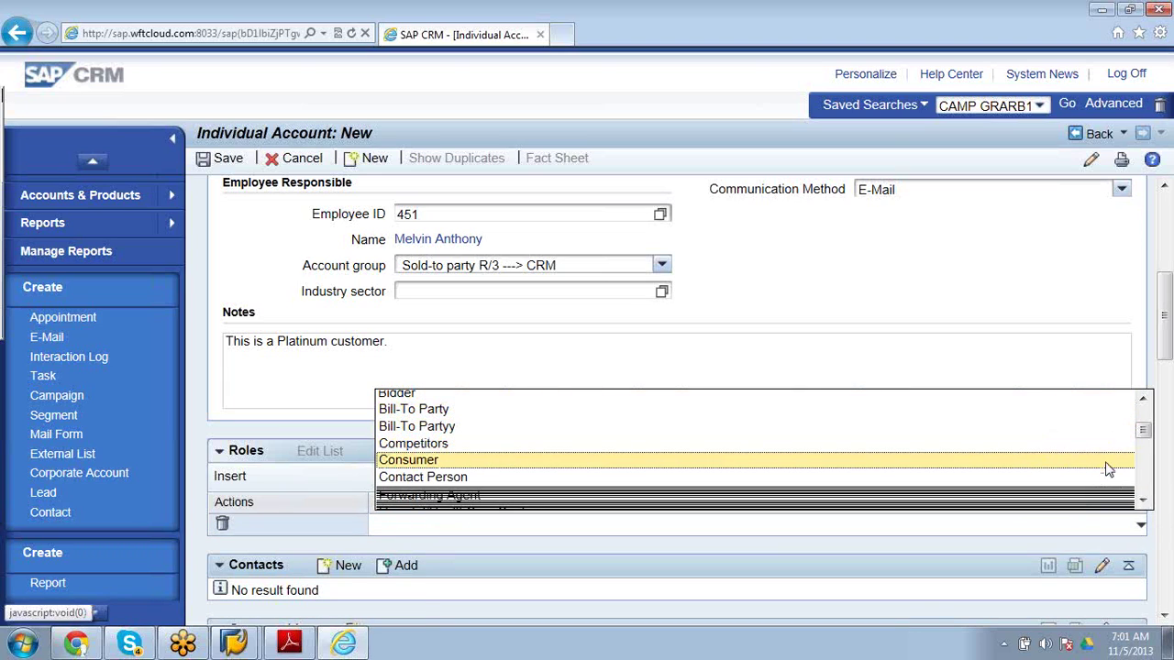
click(1143, 503)
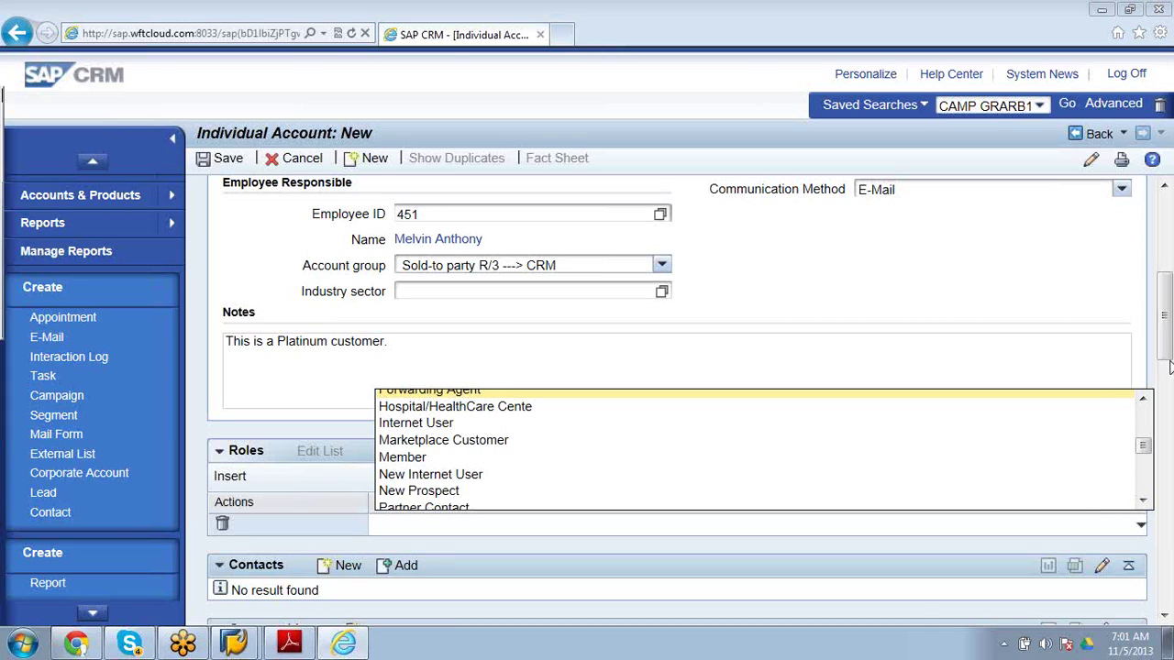
click(1146, 510)
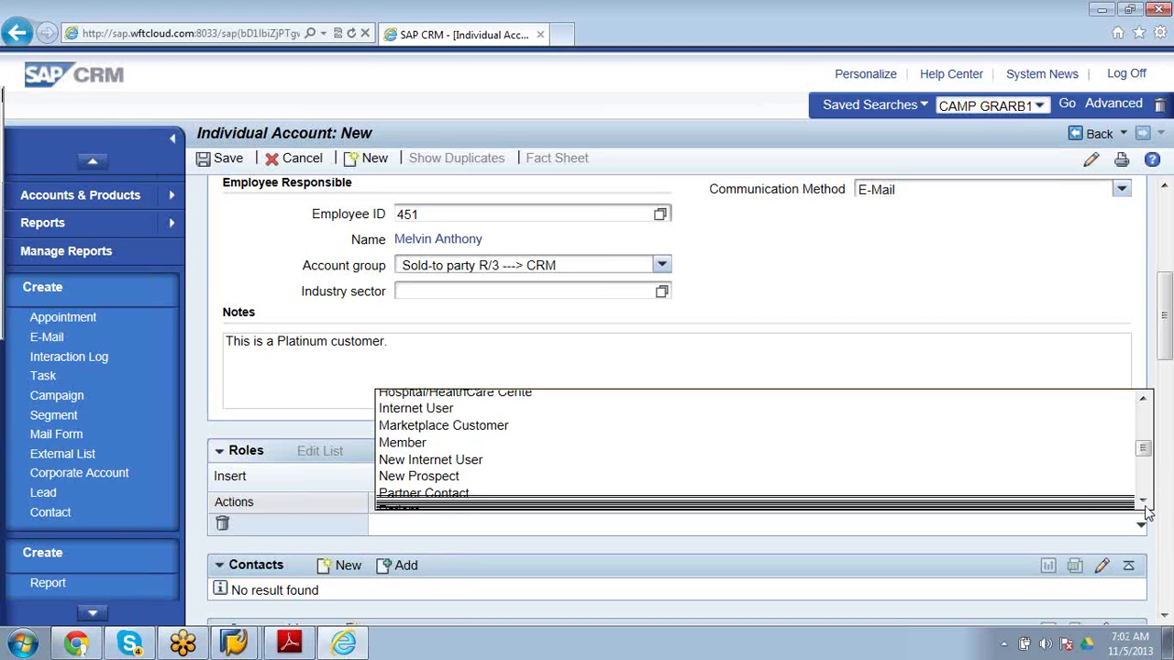
click(863, 424)
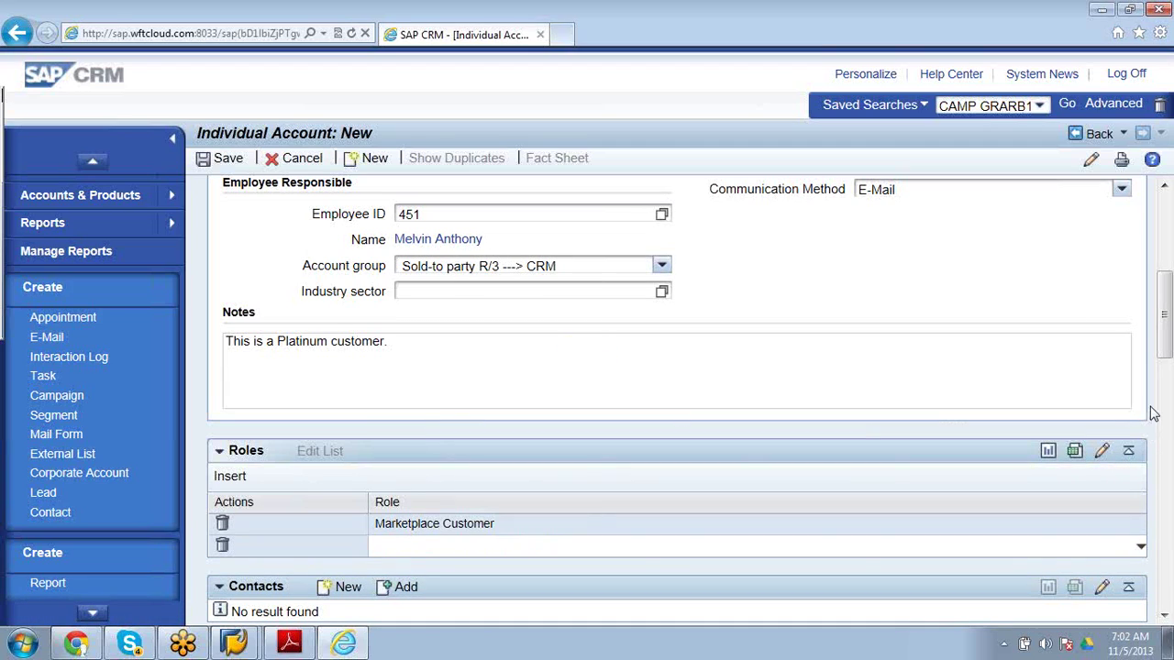
drag(1166, 328, 1168, 383)
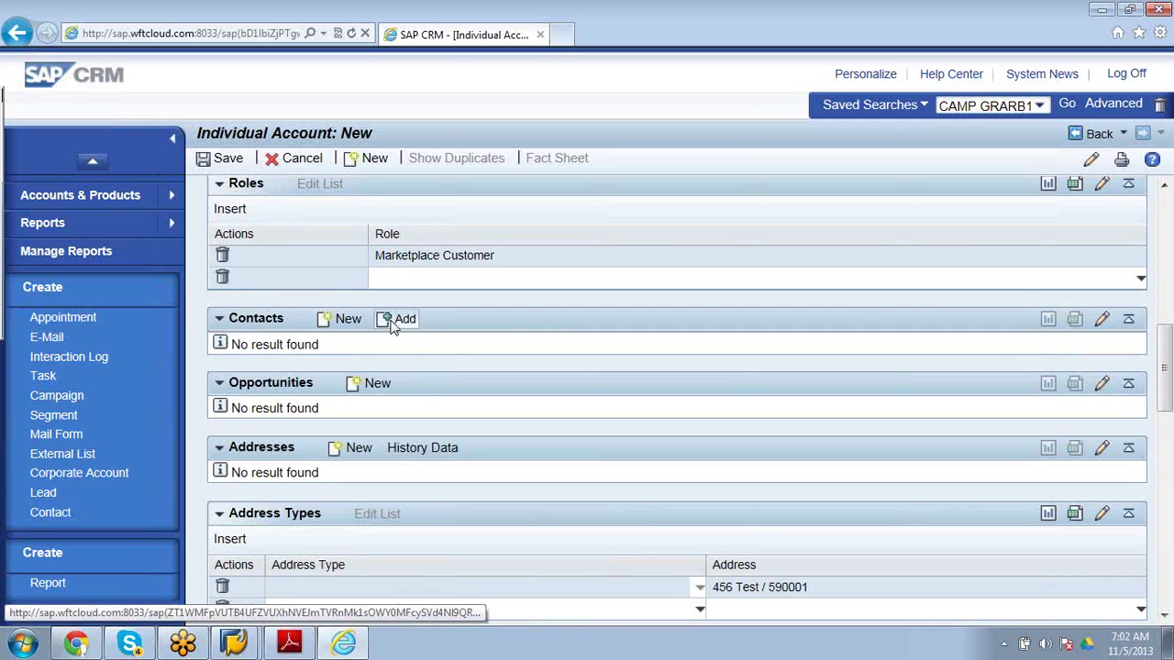
Add the B2BCUSTOMER marketing attribute set with Country set to India, deleting the extra empty row.
drag(1166, 362, 1166, 426)
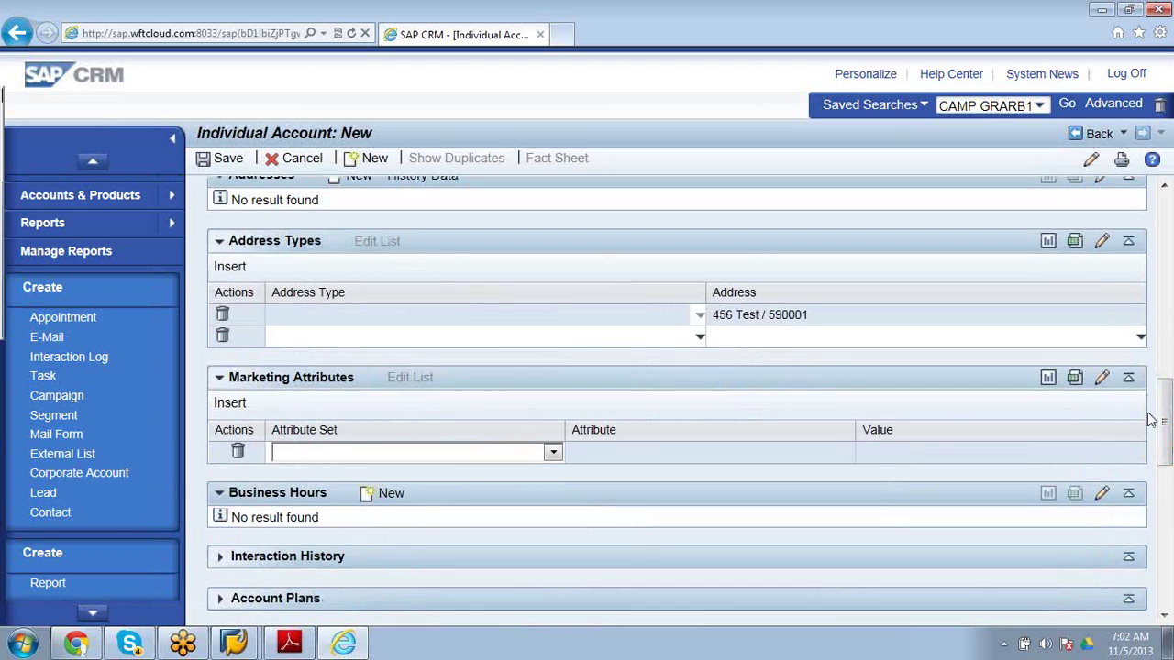
click(553, 452)
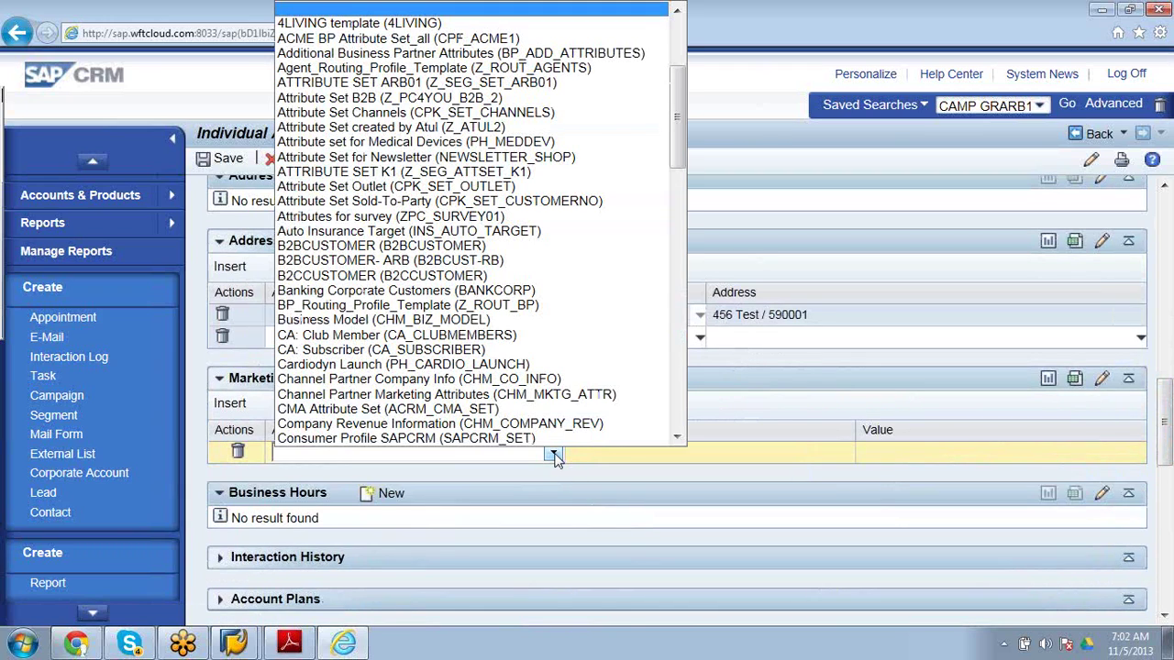
click(580, 257)
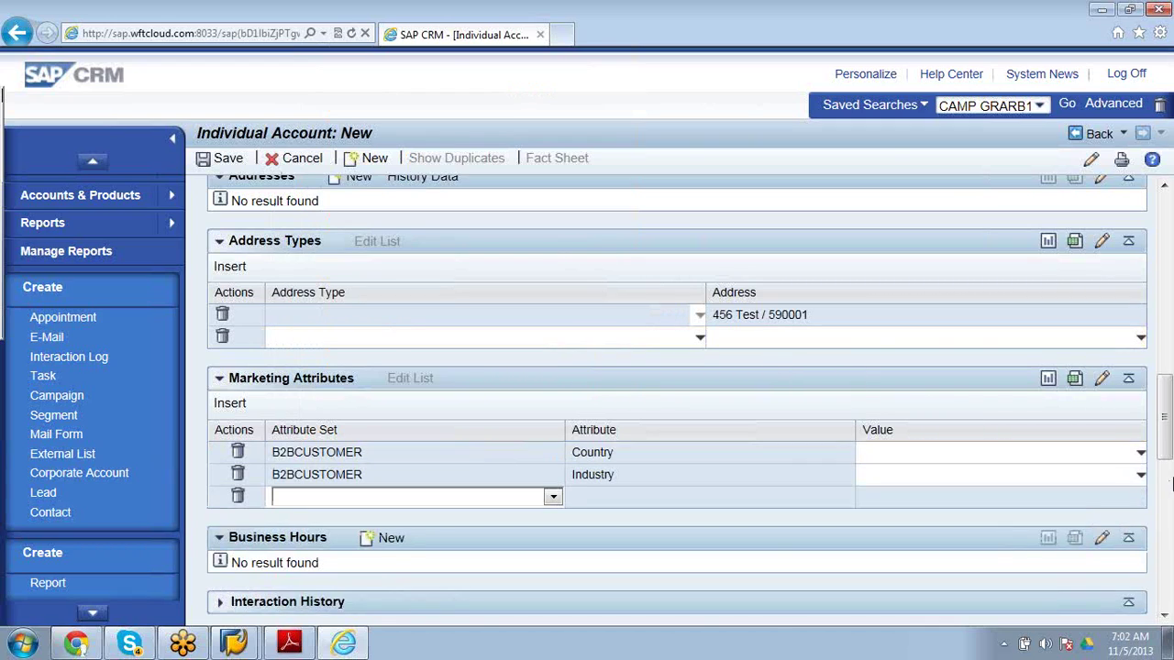
click(1141, 453)
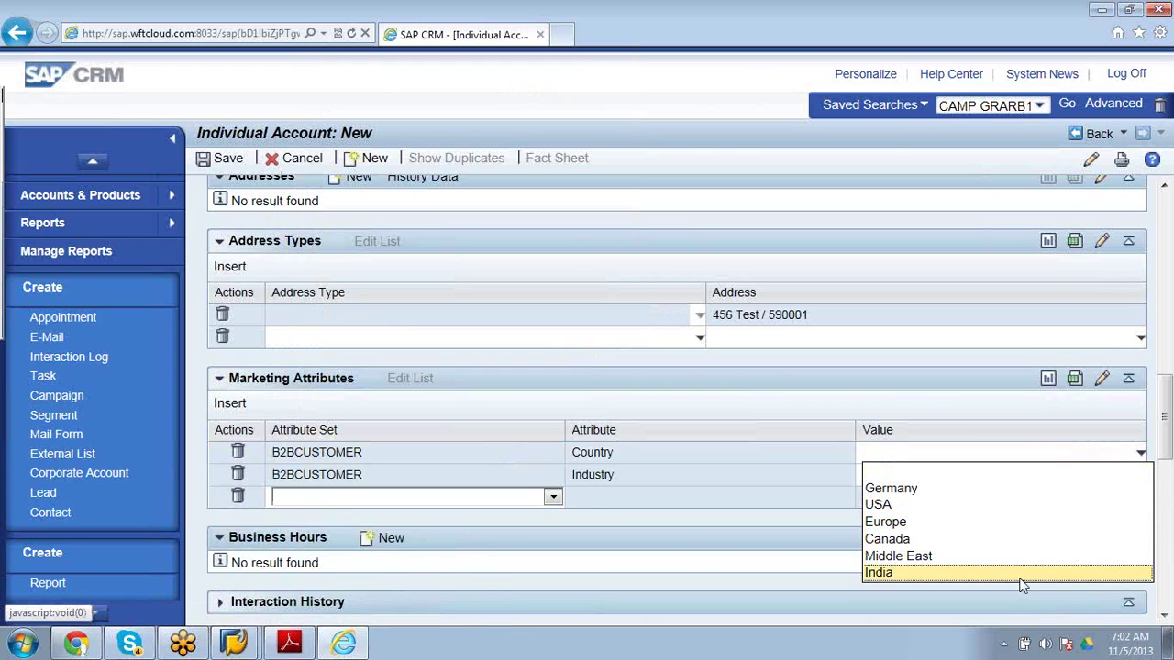
click(1020, 578)
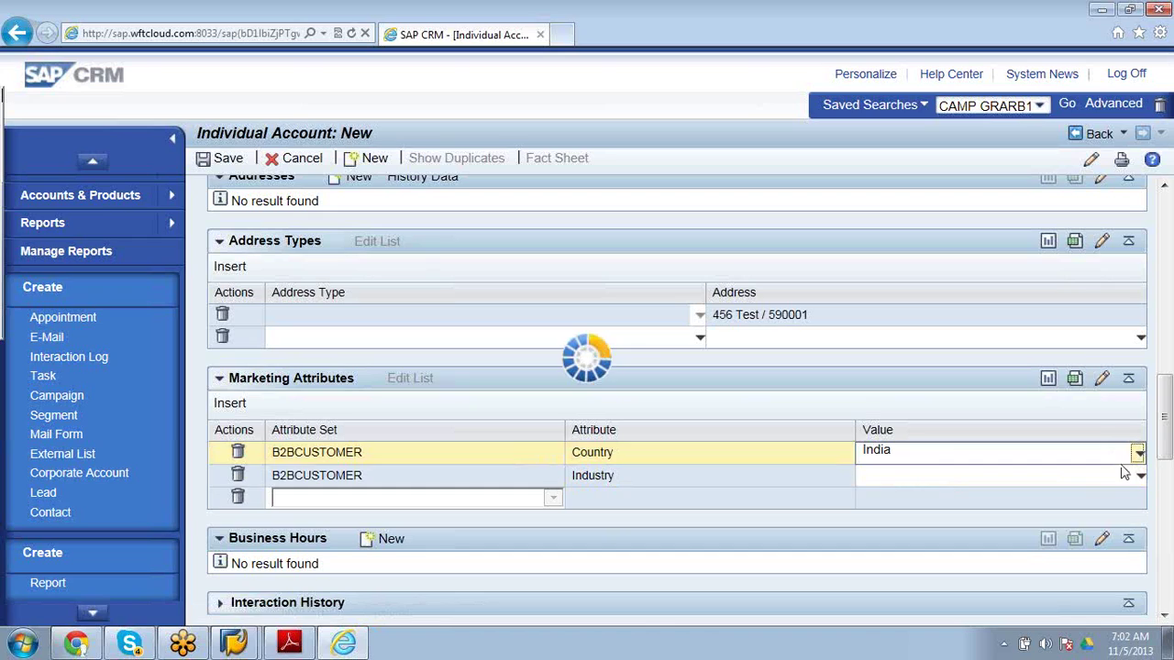
click(238, 477)
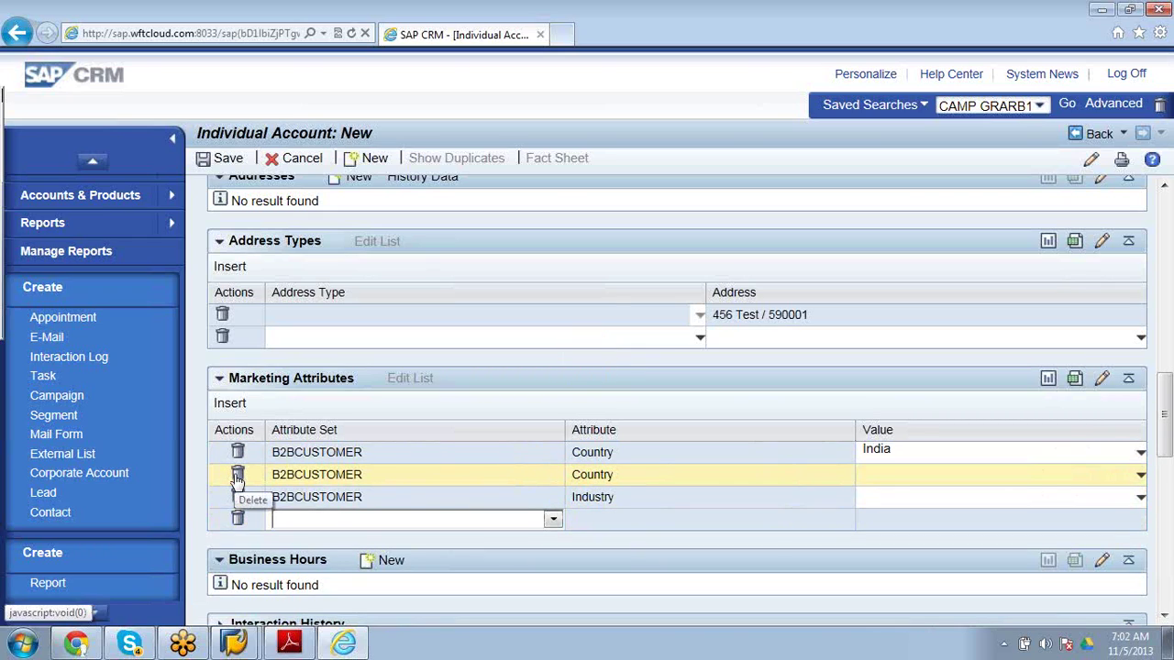
click(237, 477)
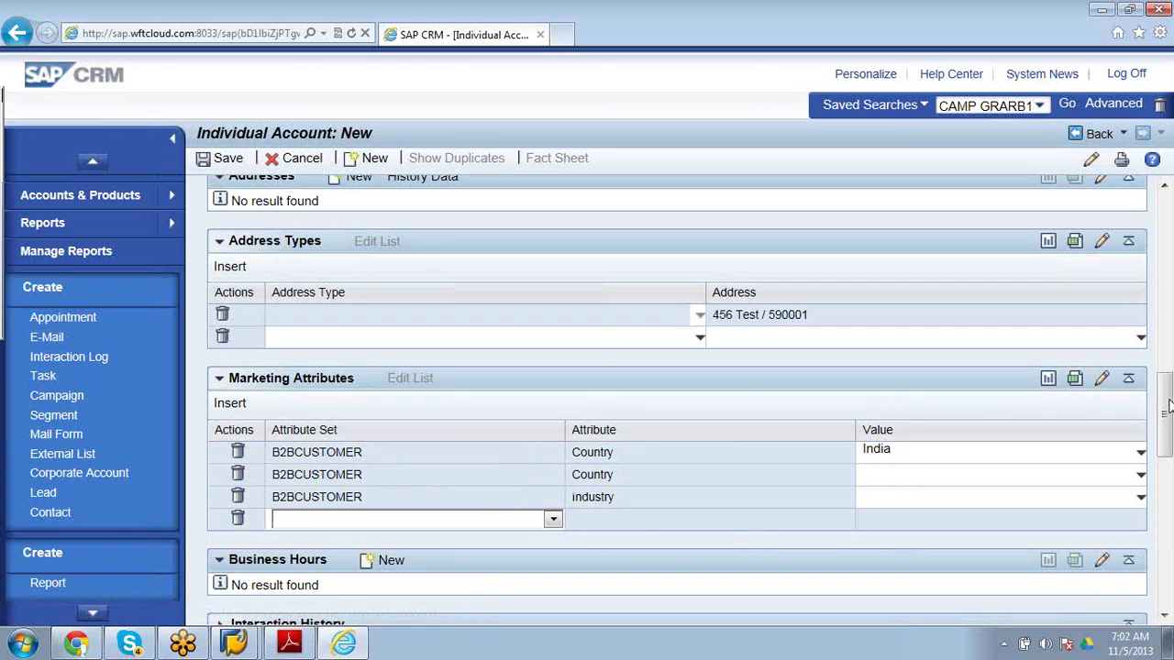
drag(1164, 408, 1166, 473)
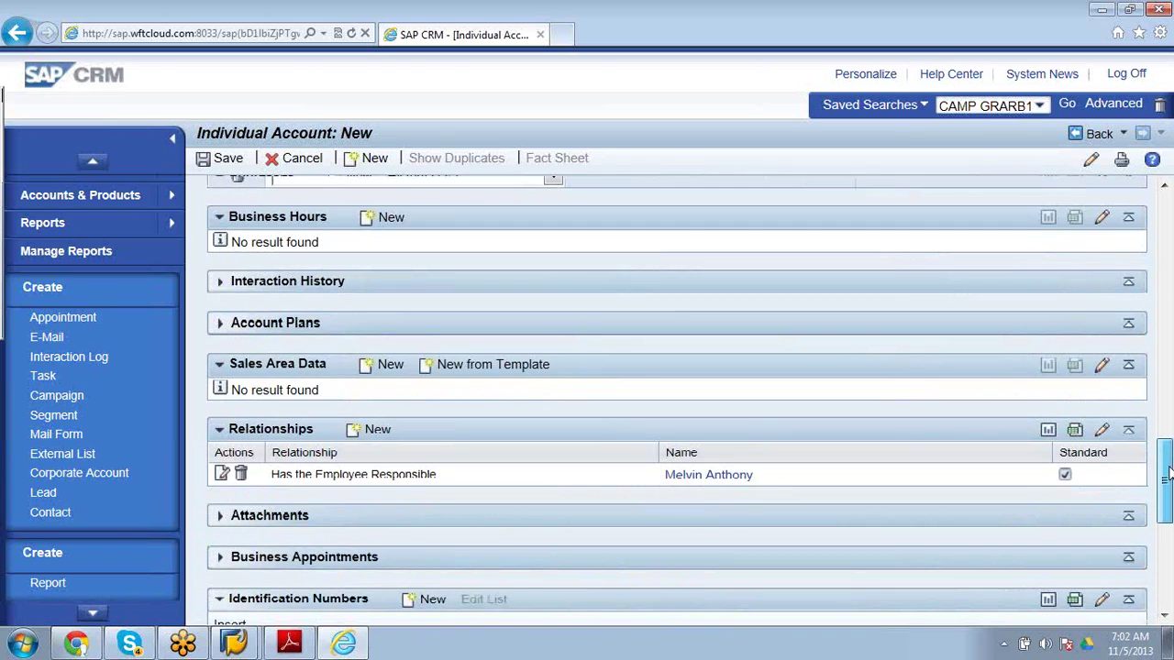
Assign sales area IDES Financial Services Corporation, Direct Sales - LAM, replacing the first US Sales & Service pick.
click(385, 366)
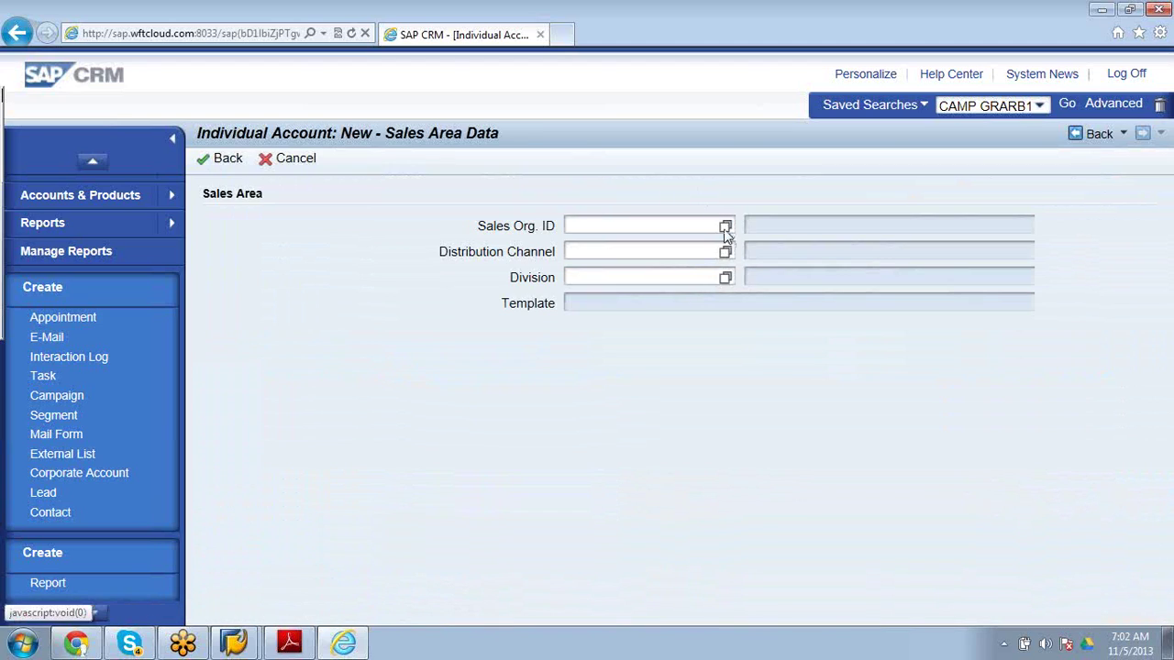
click(725, 228)
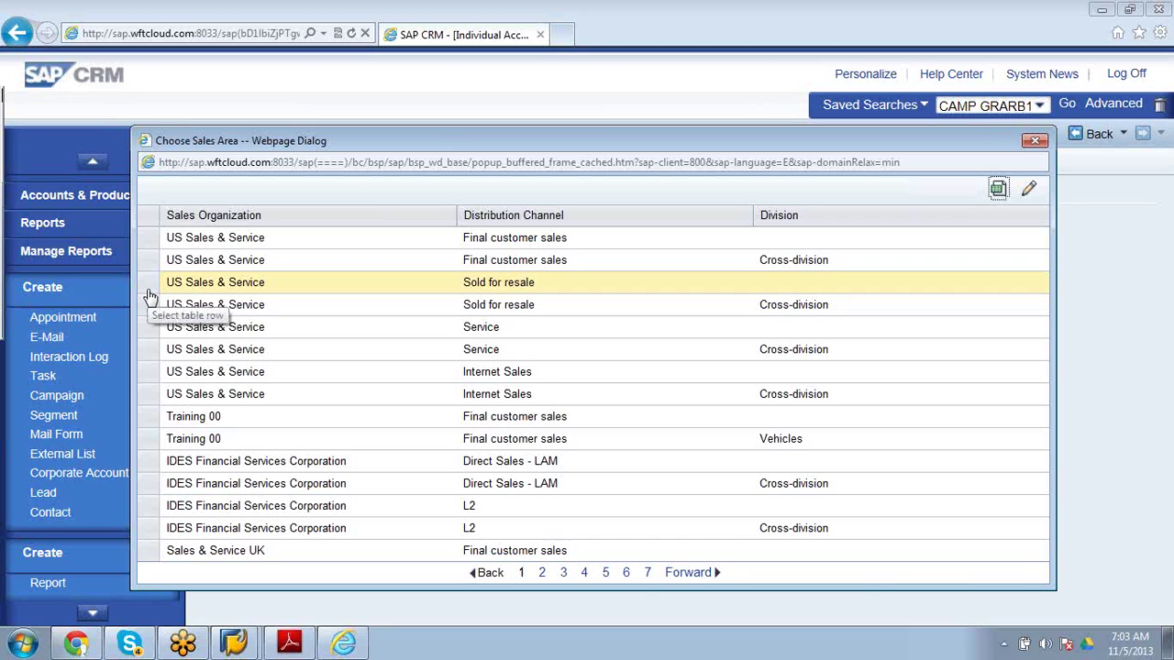
click(147, 239)
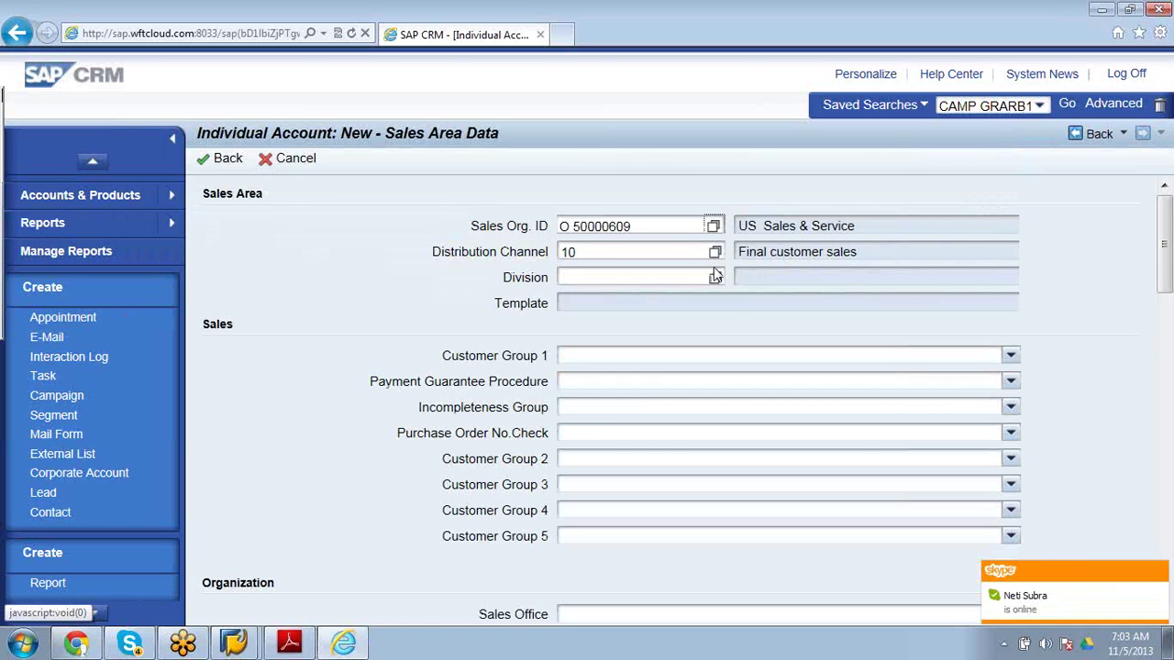
click(715, 279)
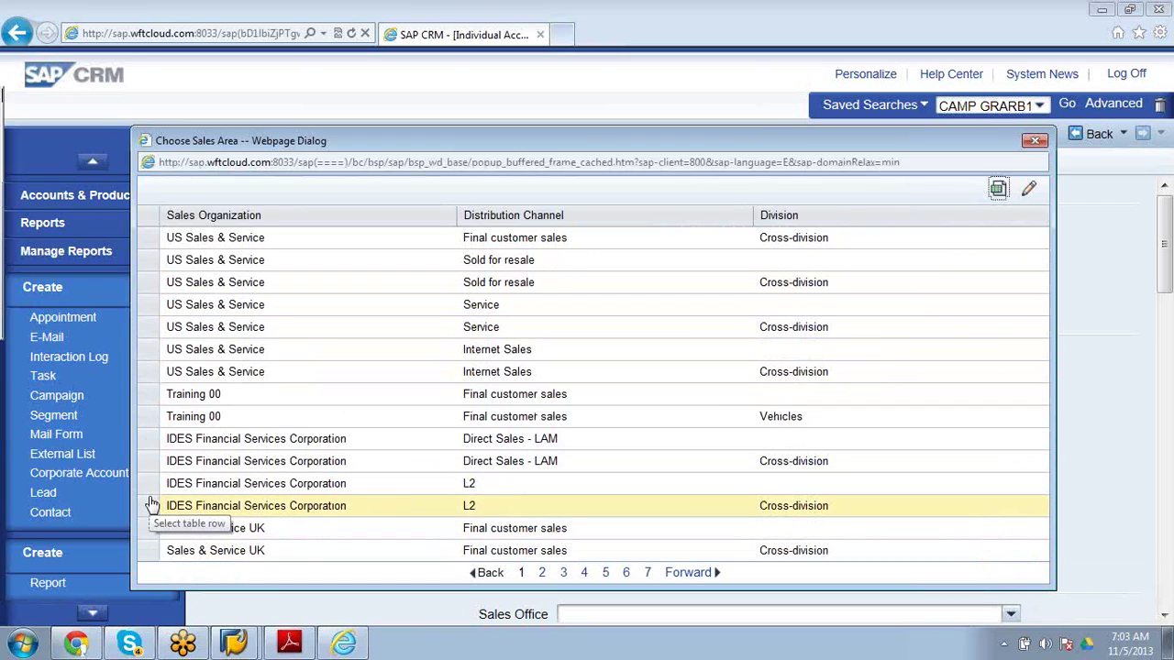
click(149, 438)
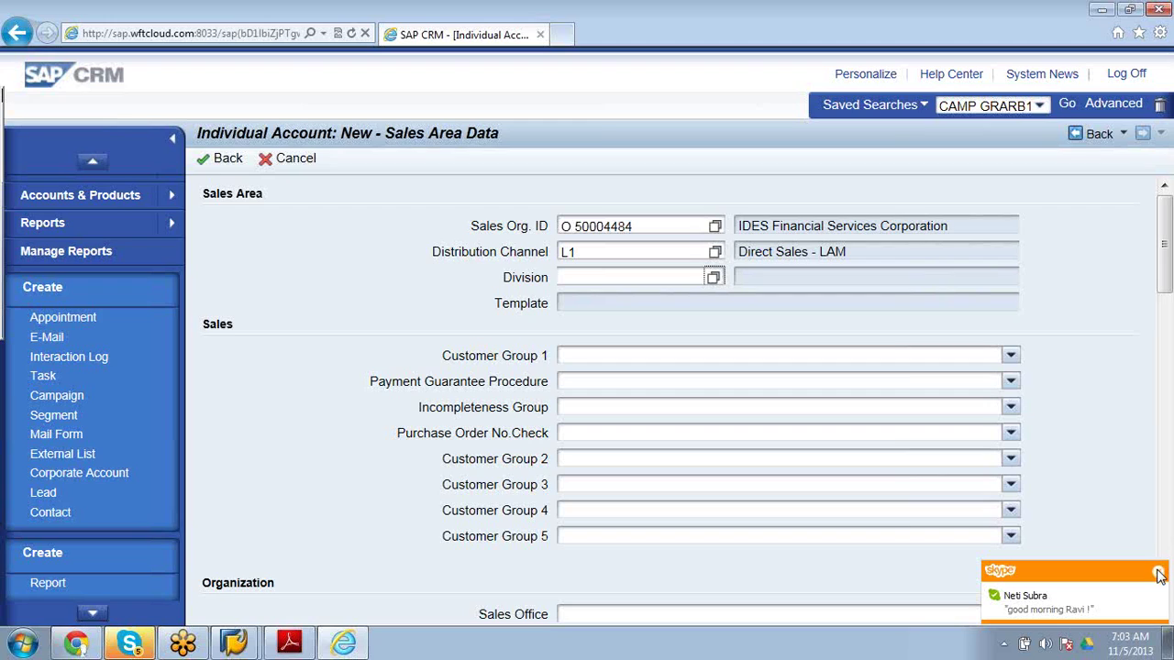
drag(1164, 266, 1166, 356)
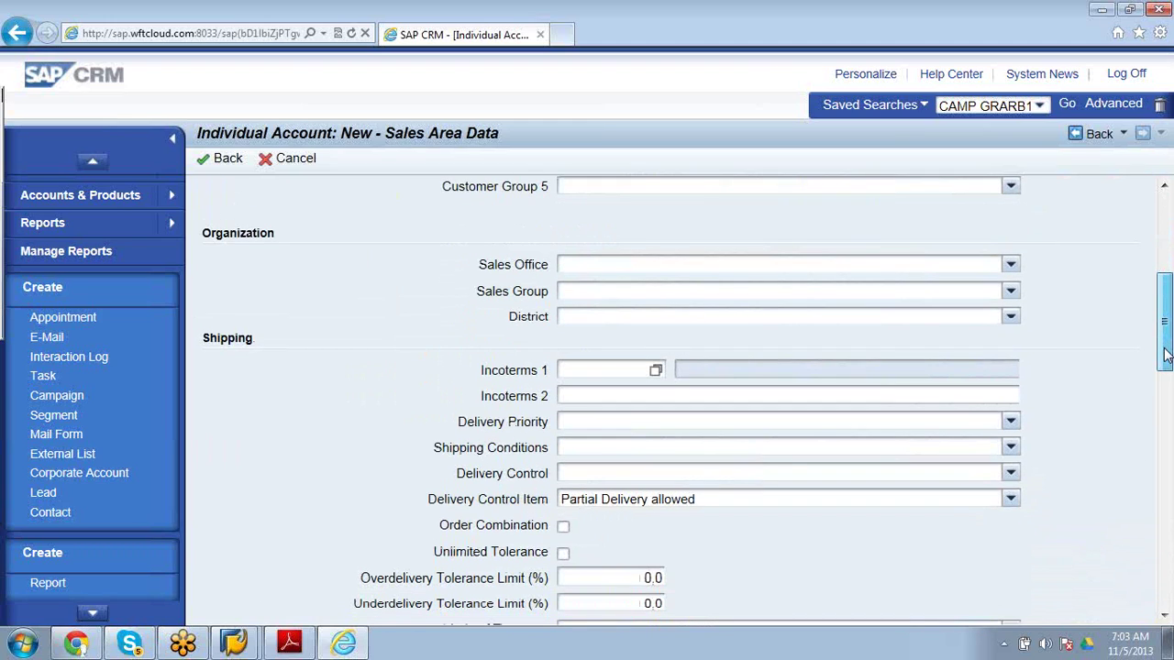
Set Customer Group 1 to Customer Group 01 after checking the available sales offices.
drag(1166, 356, 1167, 341)
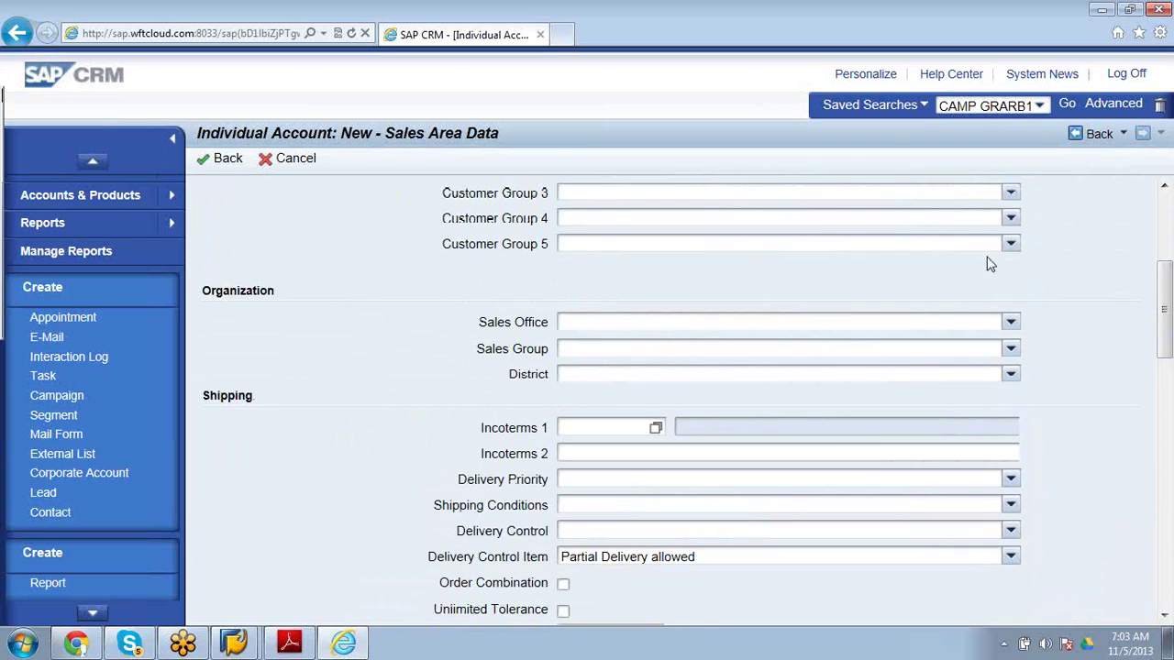
click(1010, 323)
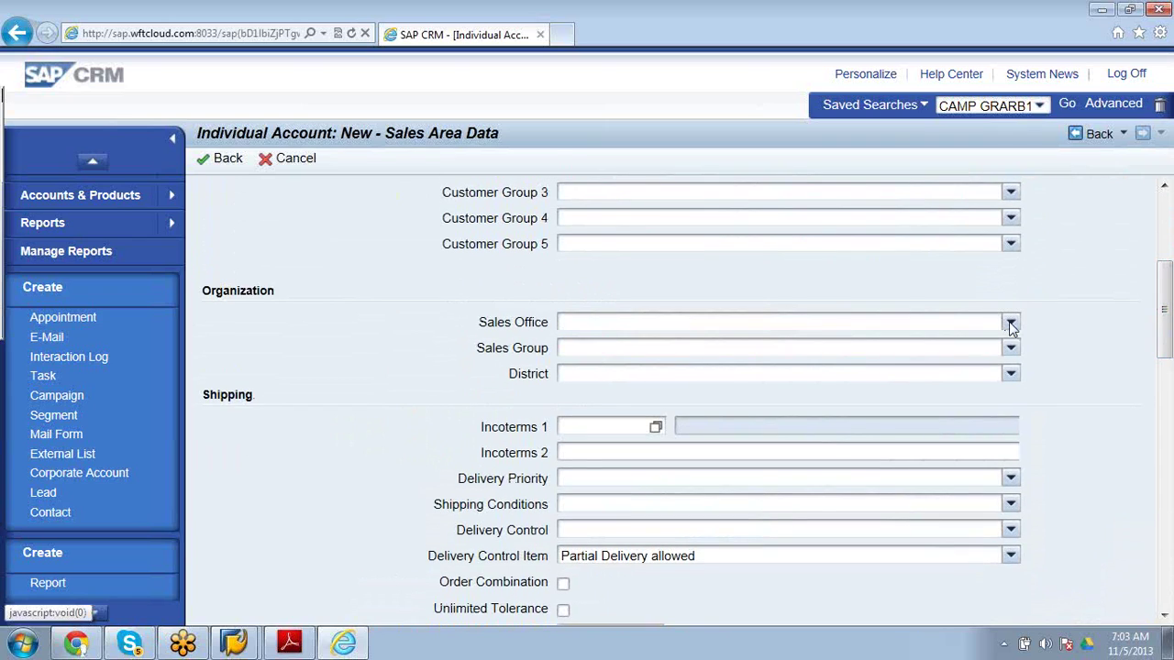
drag(1167, 336, 1169, 267)
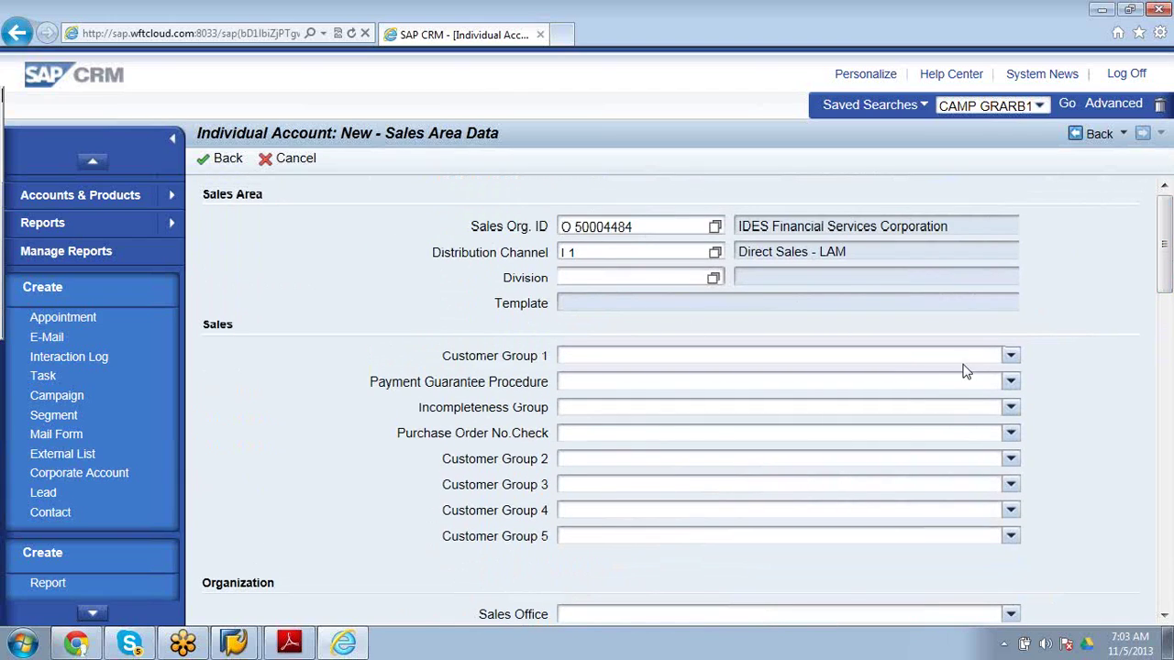
click(1010, 357)
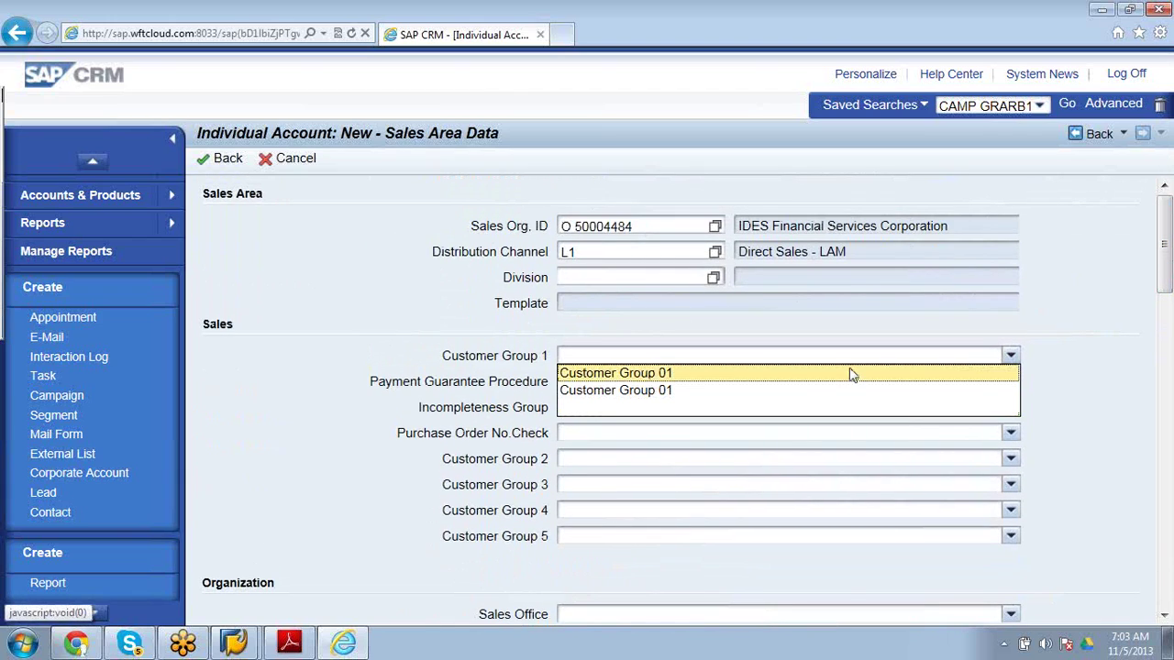
click(821, 379)
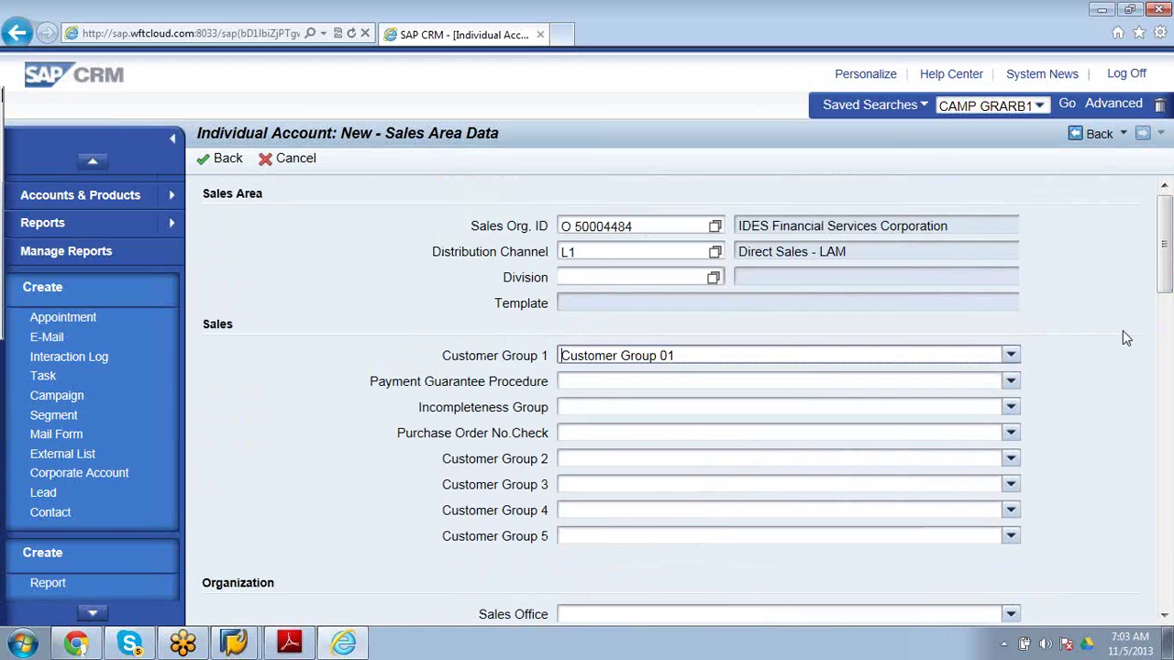
Set Incoterms 1 to CFR (Costs and freight) after checking the available sales groups.
drag(1163, 290, 1169, 346)
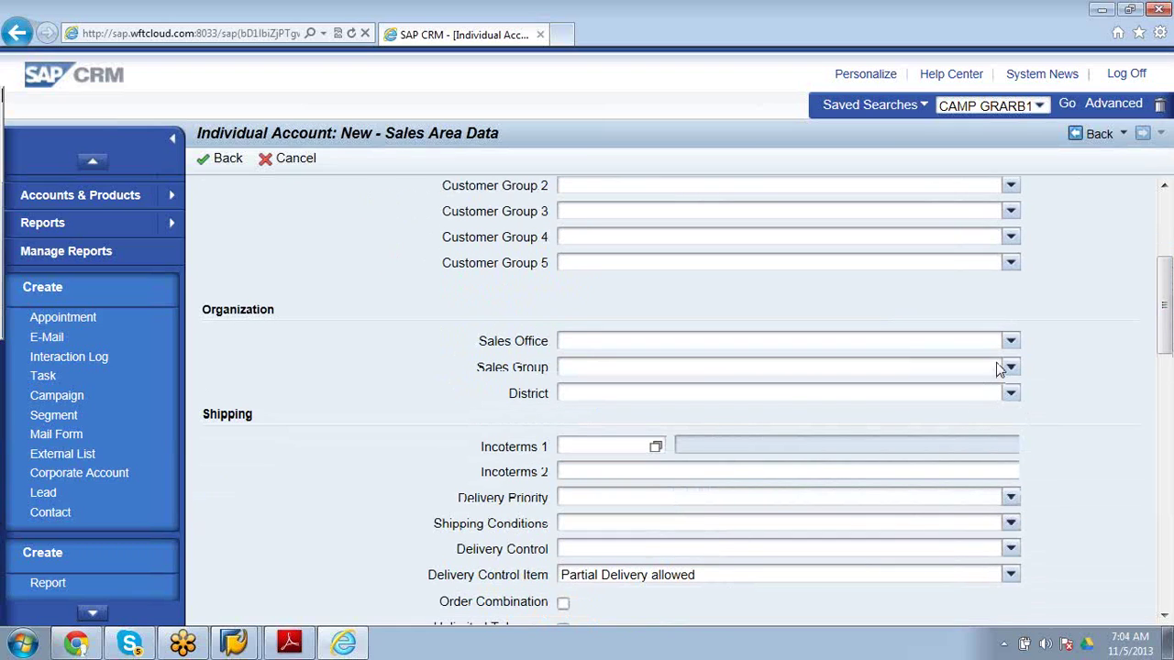
click(1011, 367)
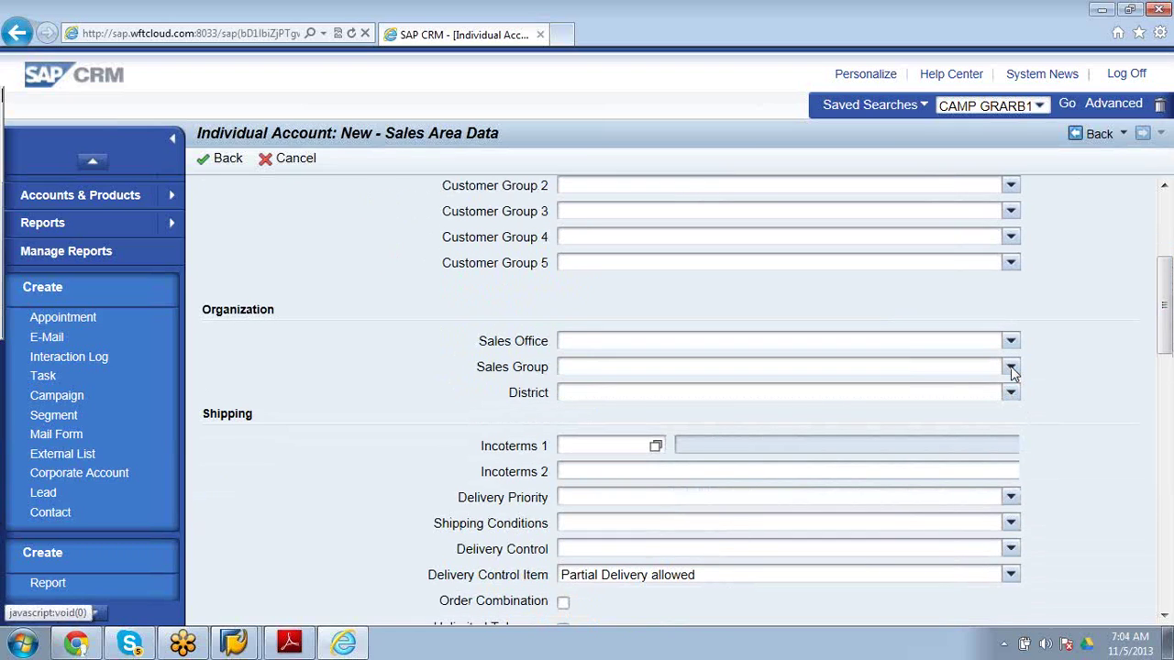
click(656, 447)
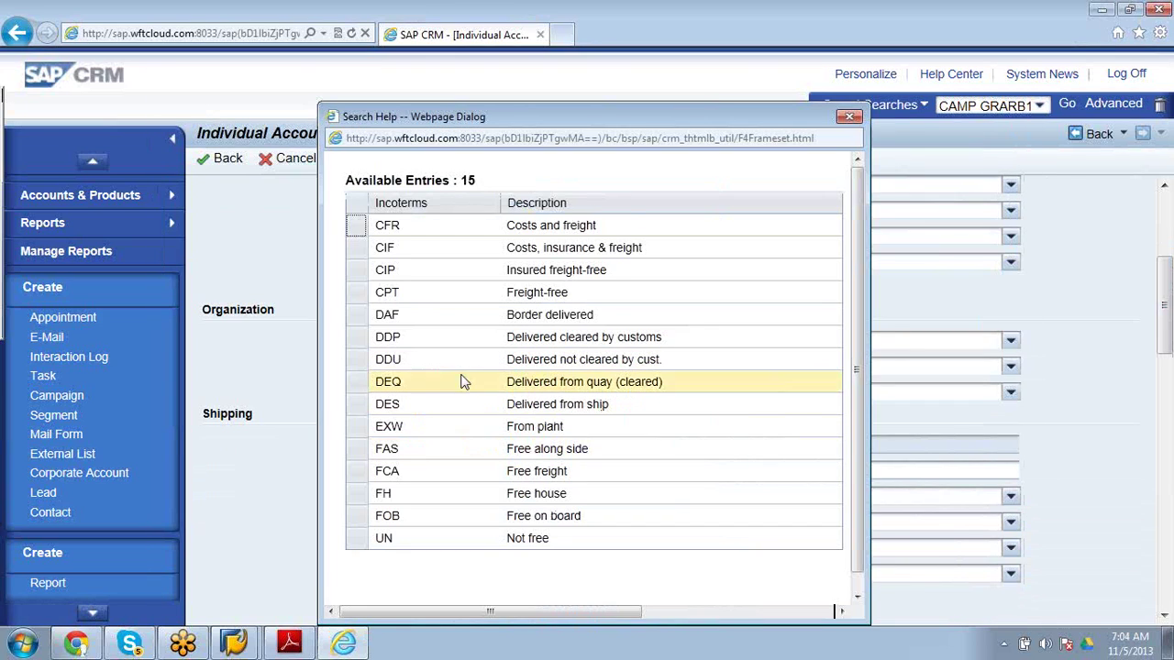
click(359, 237)
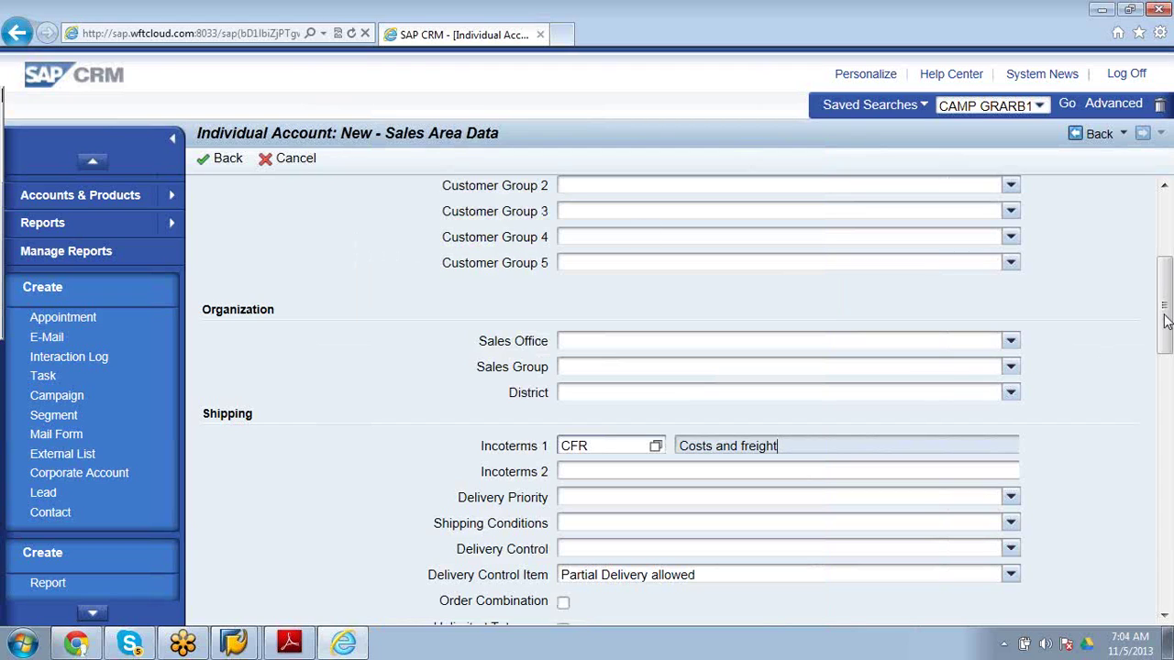
Set Delivery Priority to High and Shipping Conditions to Standard.
drag(1167, 321, 1167, 431)
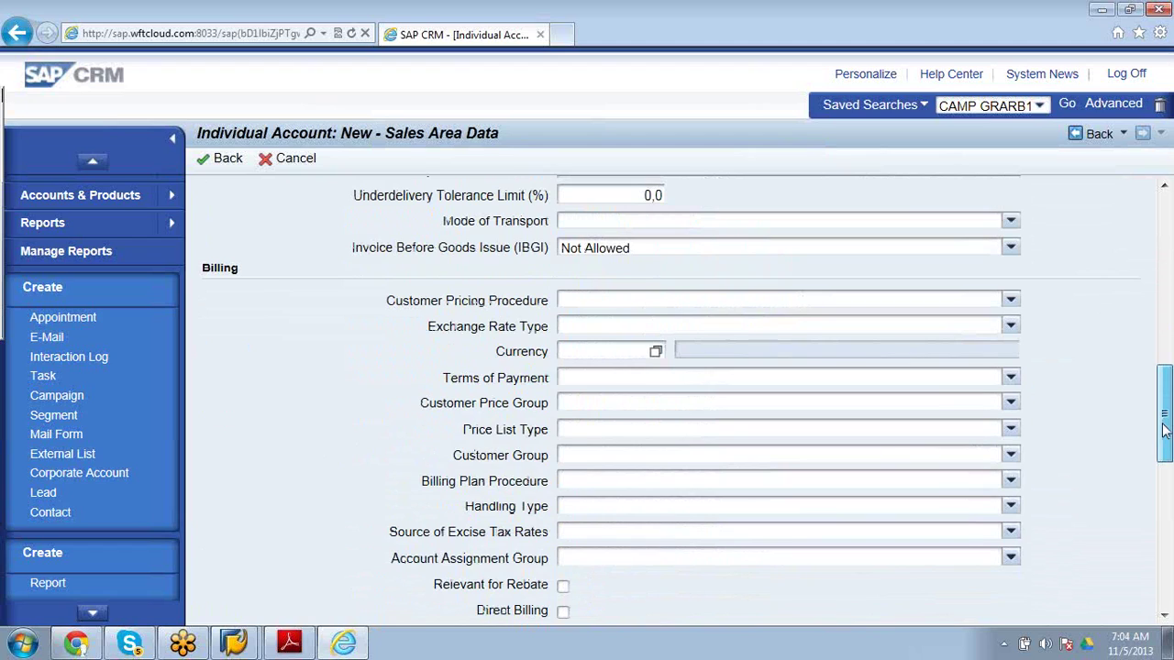
drag(1166, 431, 1167, 376)
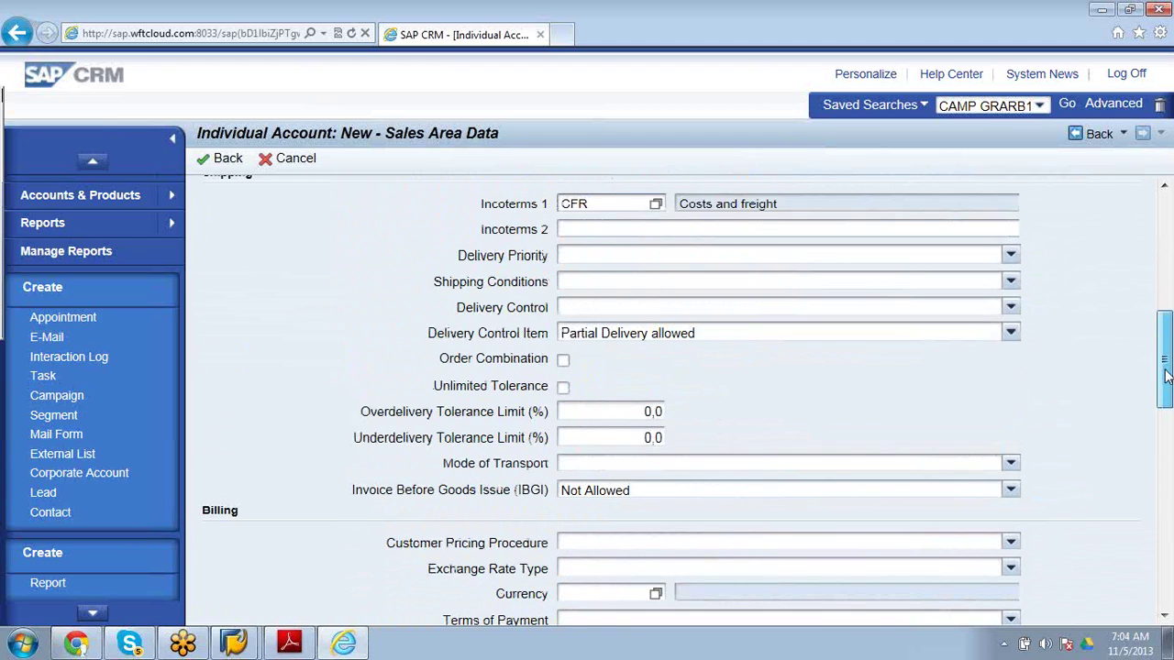
click(1010, 256)
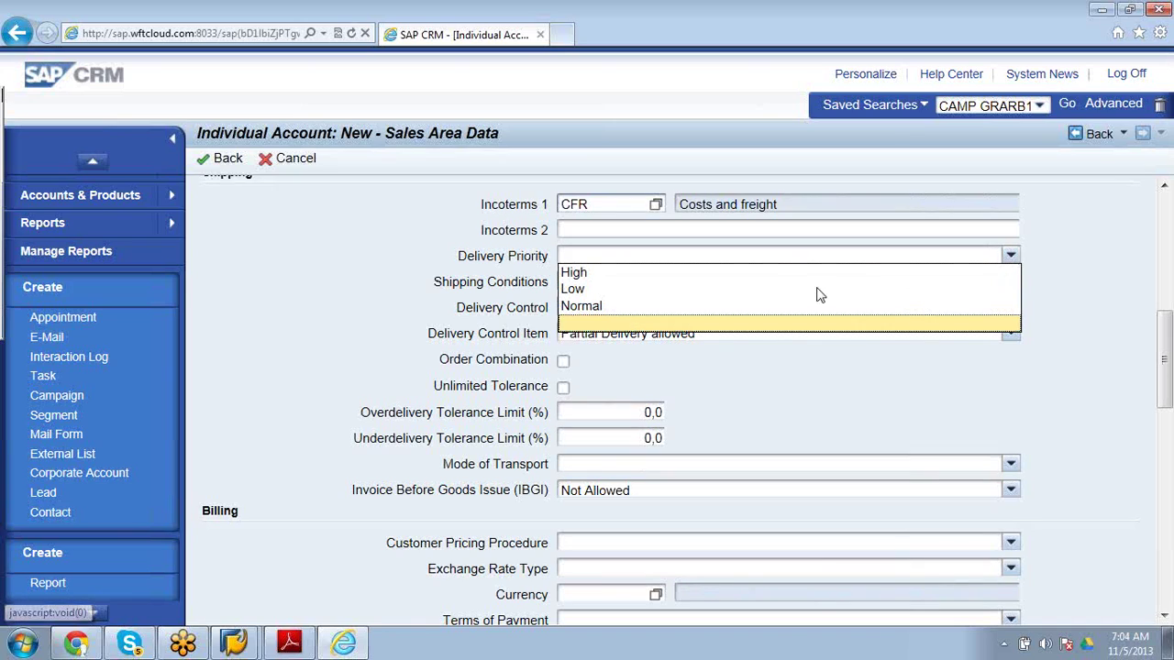
click(752, 274)
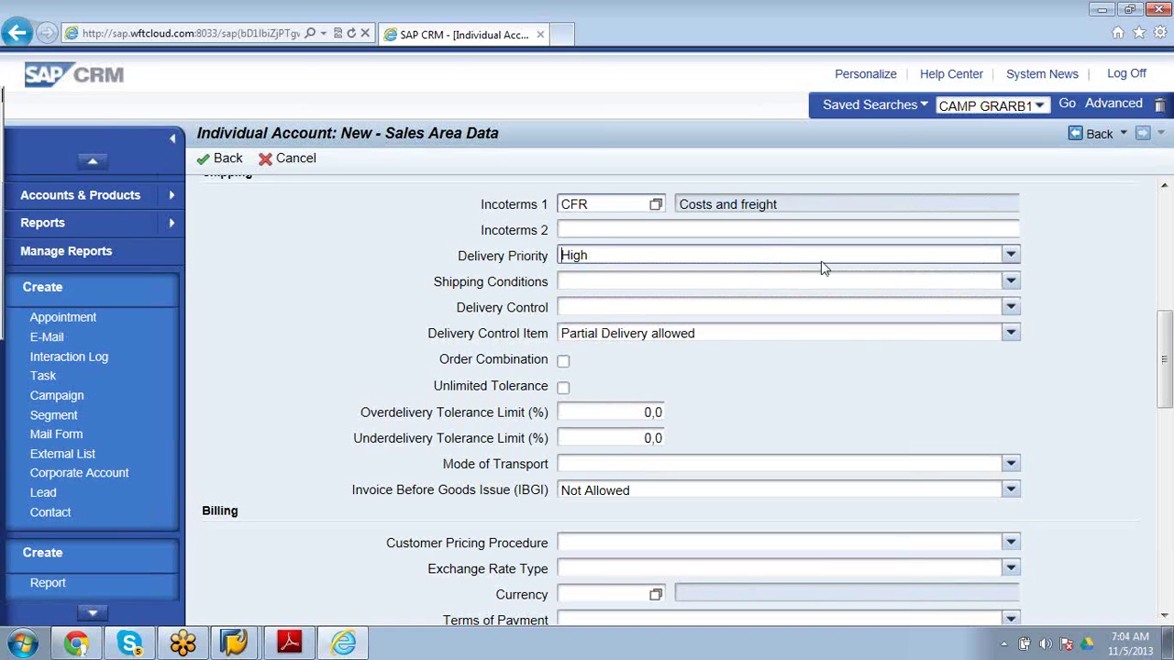
click(1010, 282)
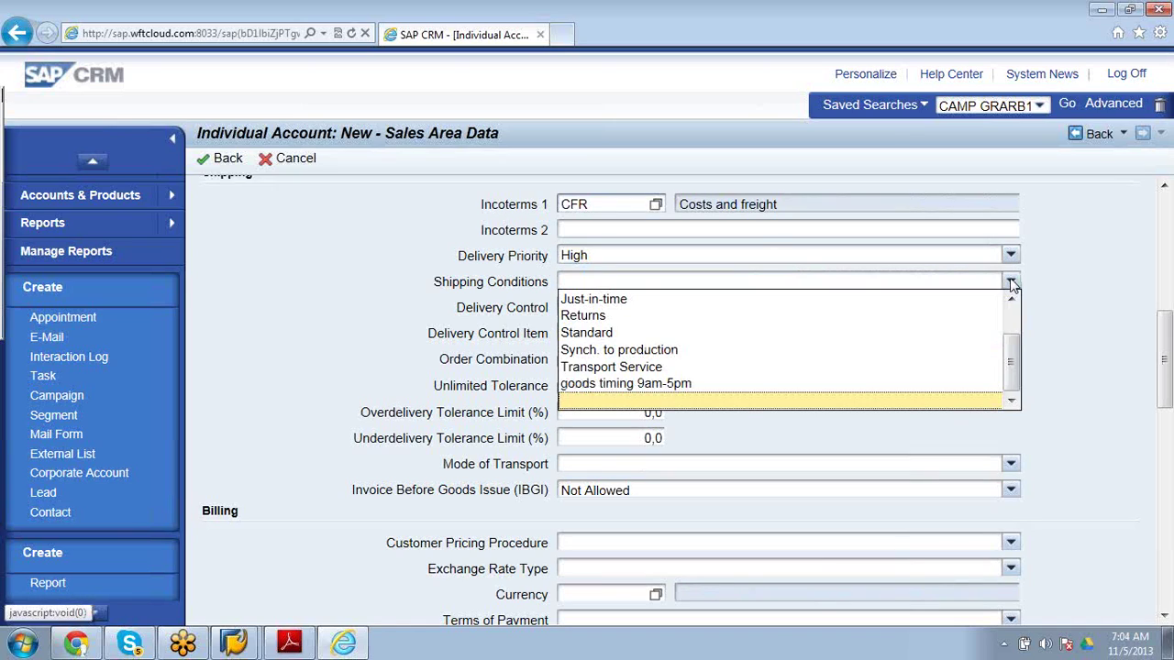
click(706, 335)
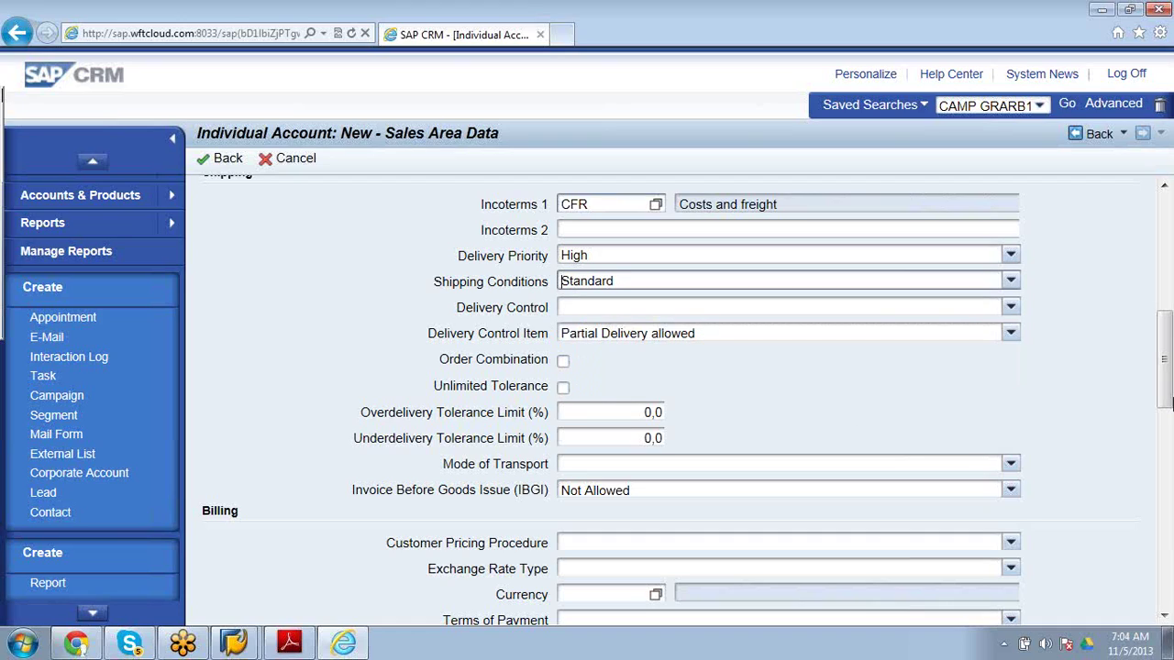
drag(1167, 393, 1167, 236)
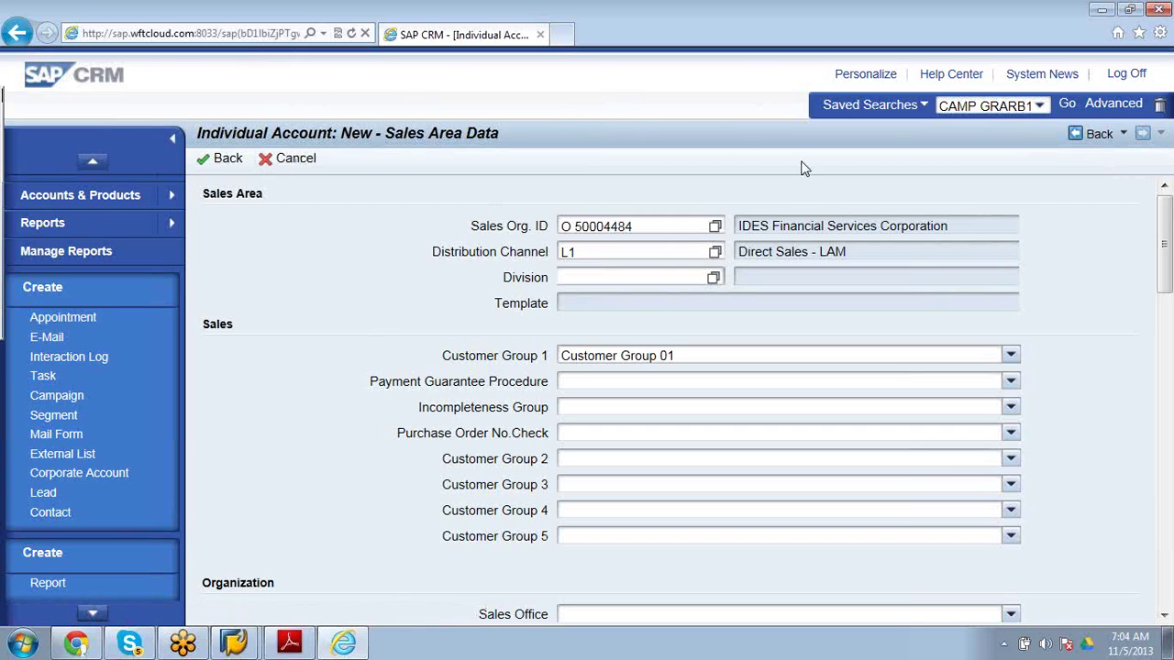
click(1099, 134)
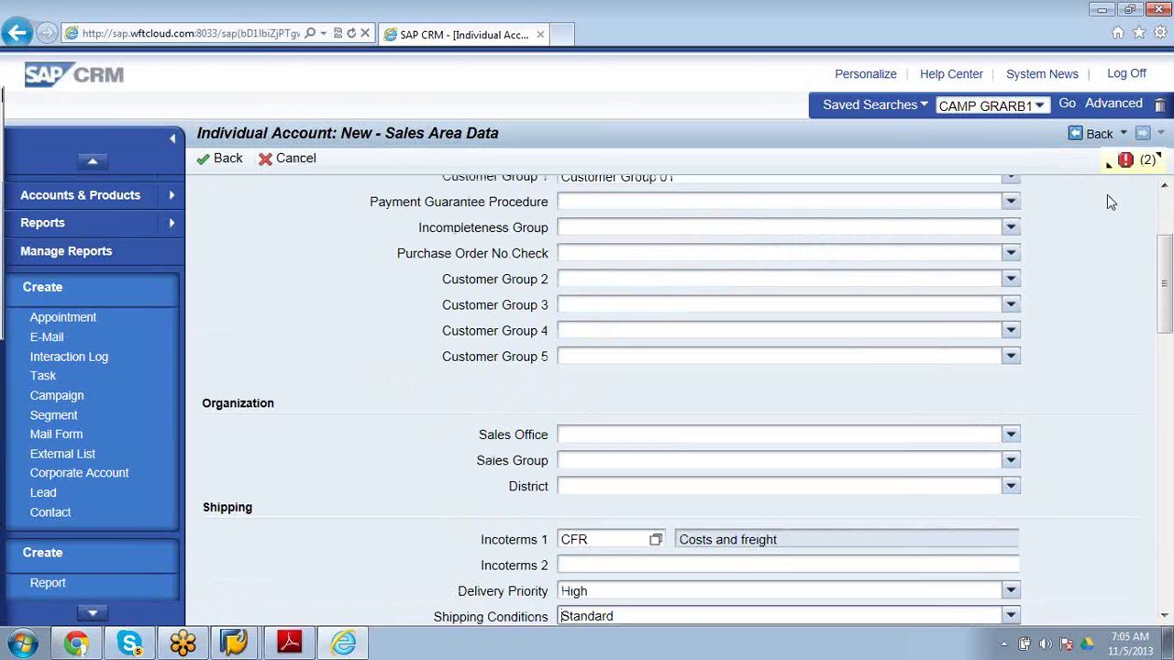
mouse_move(1107, 167)
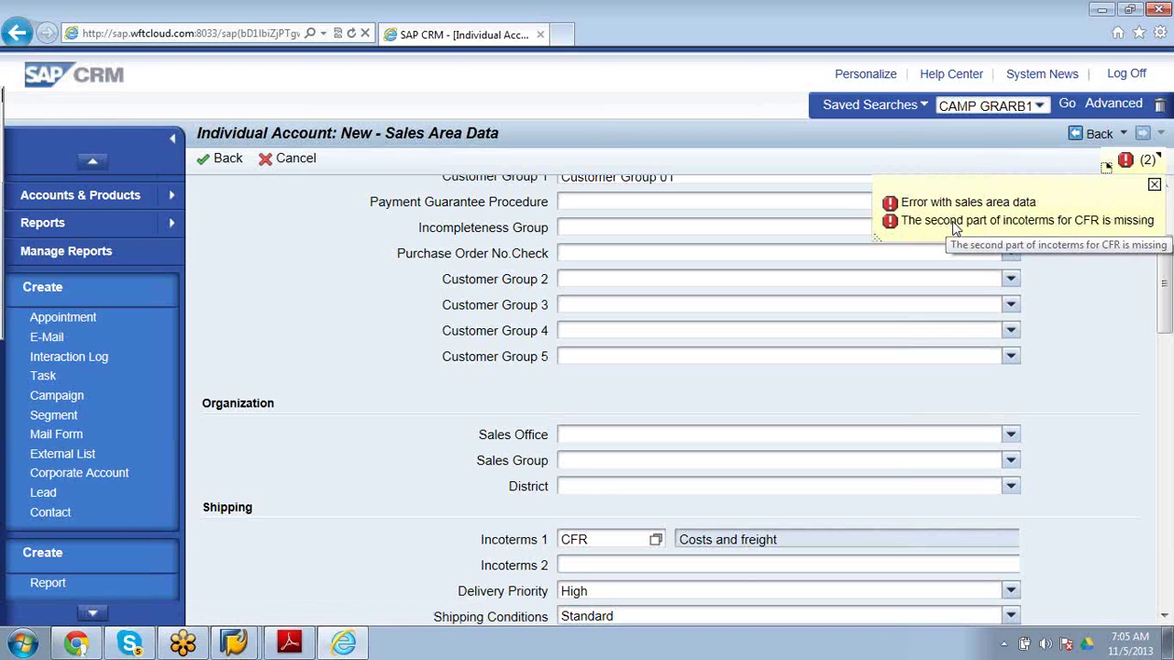
drag(1165, 310, 1169, 264)
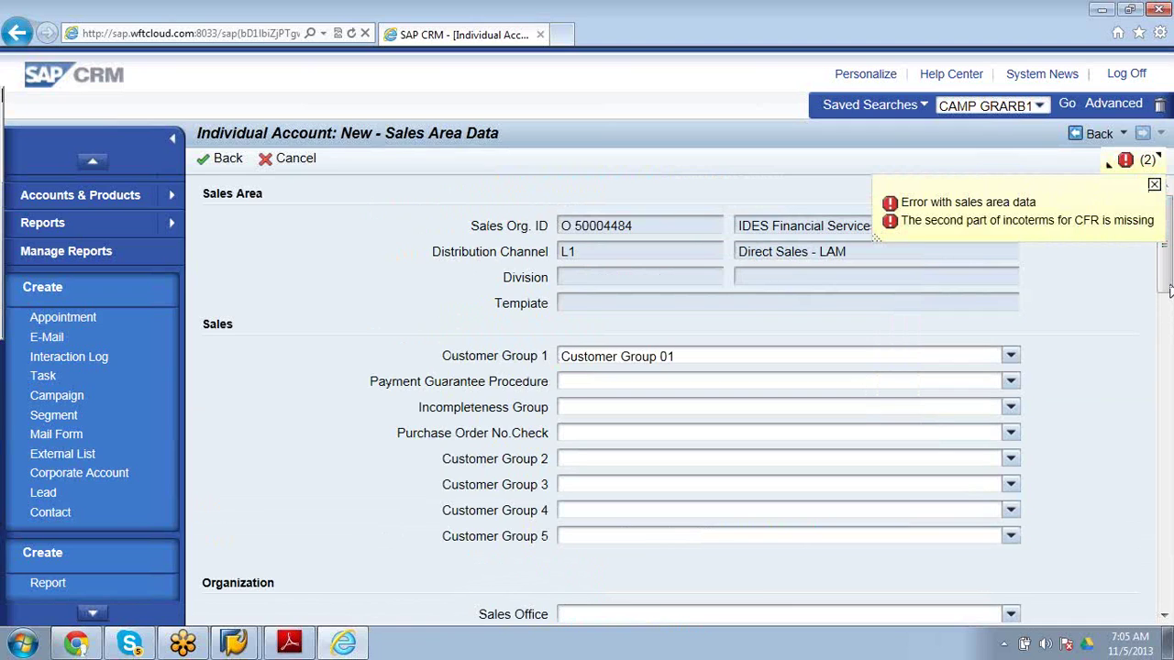
scroll(926, 483, down, 3)
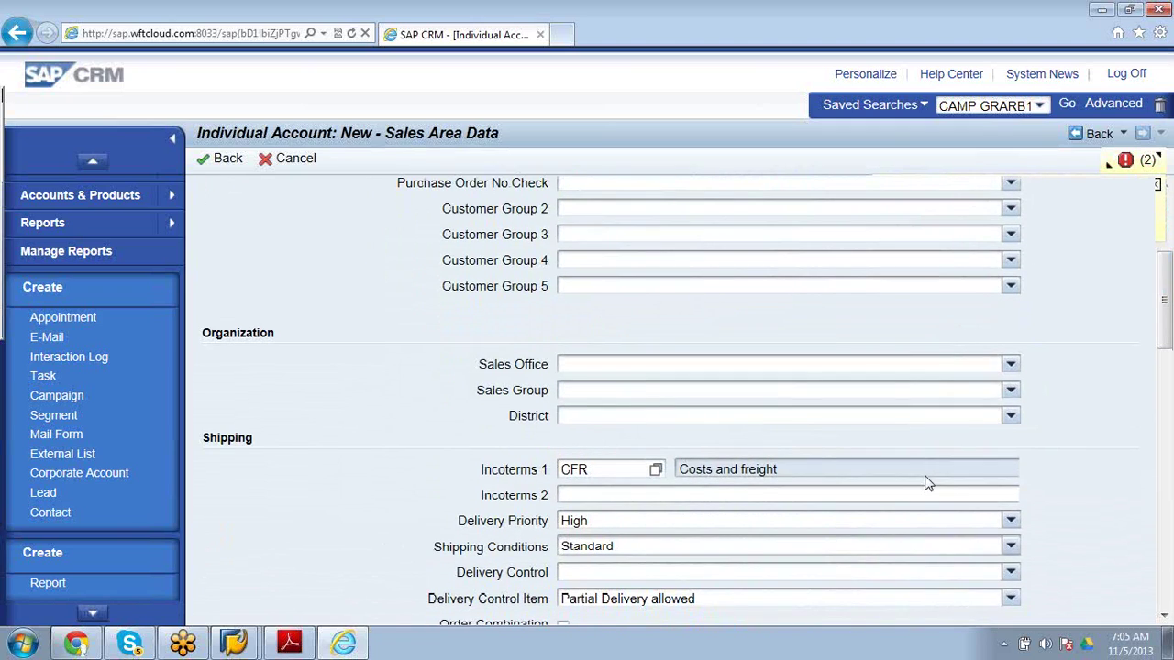
click(789, 473)
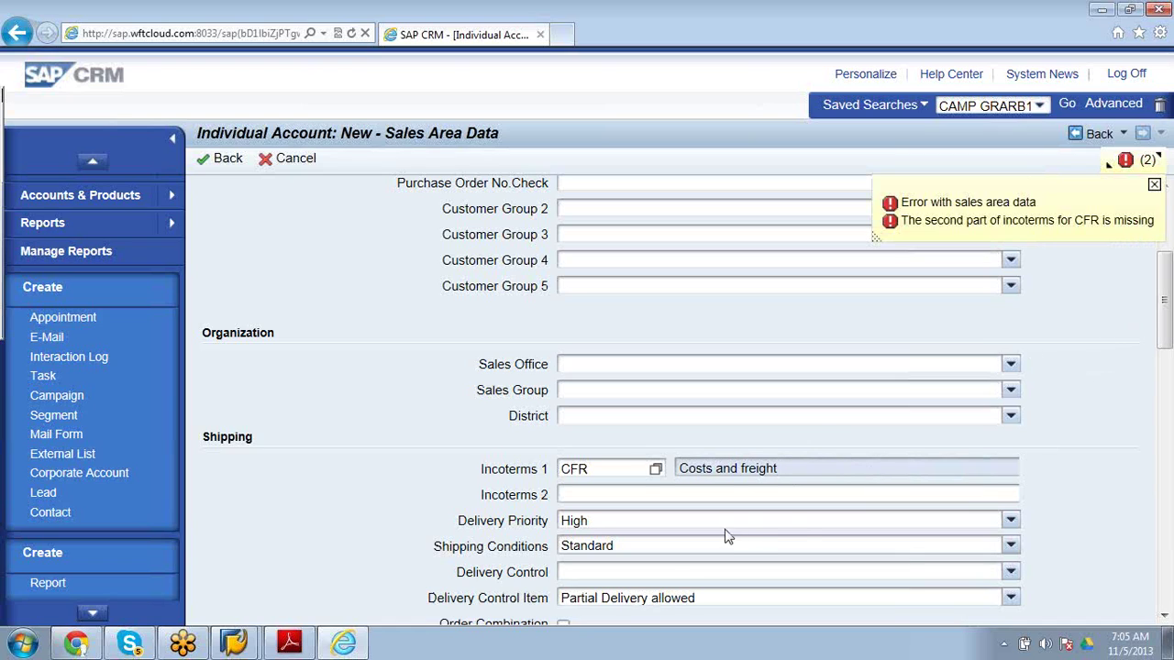
click(654, 472)
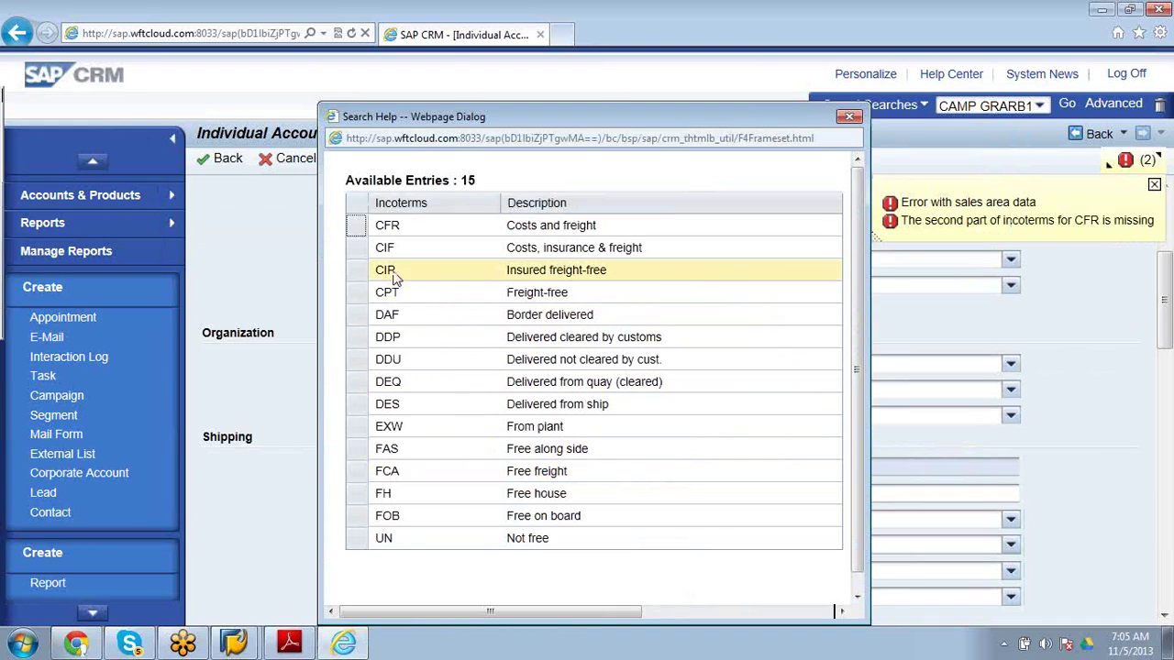
click(379, 251)
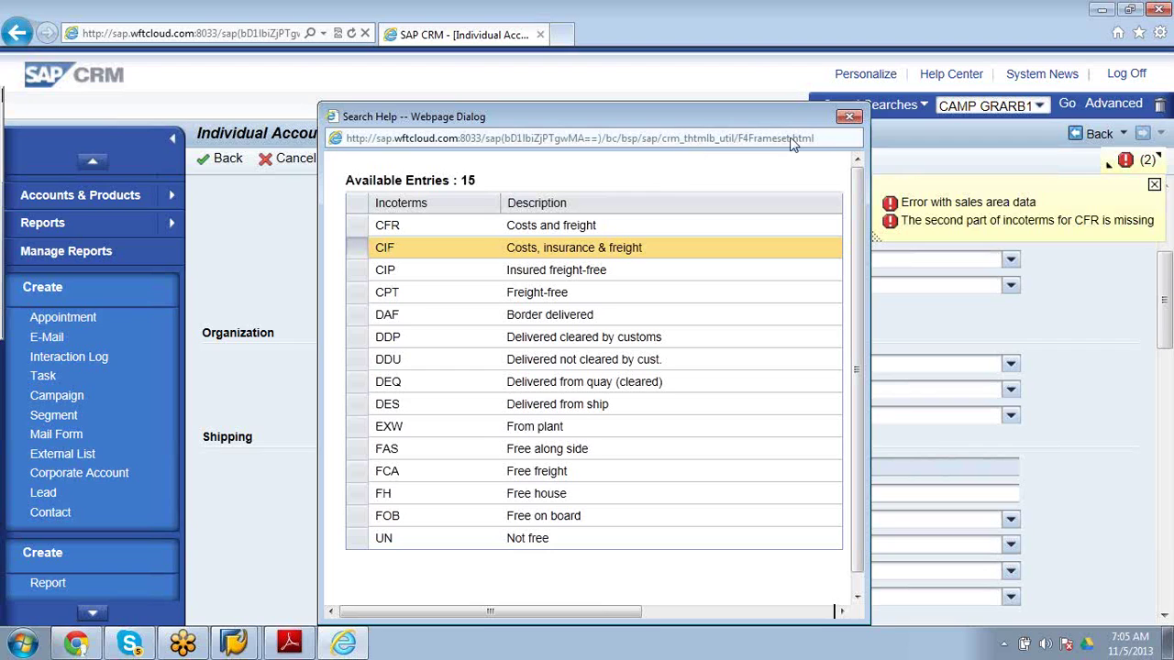
click(848, 118)
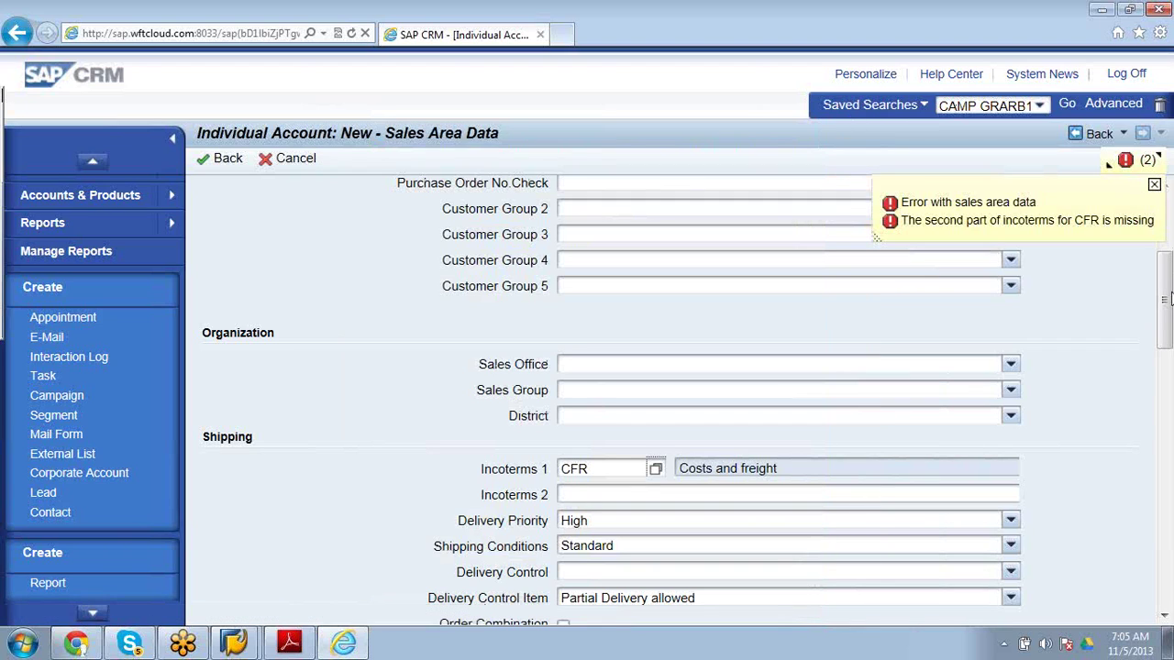
drag(1168, 317, 1167, 254)
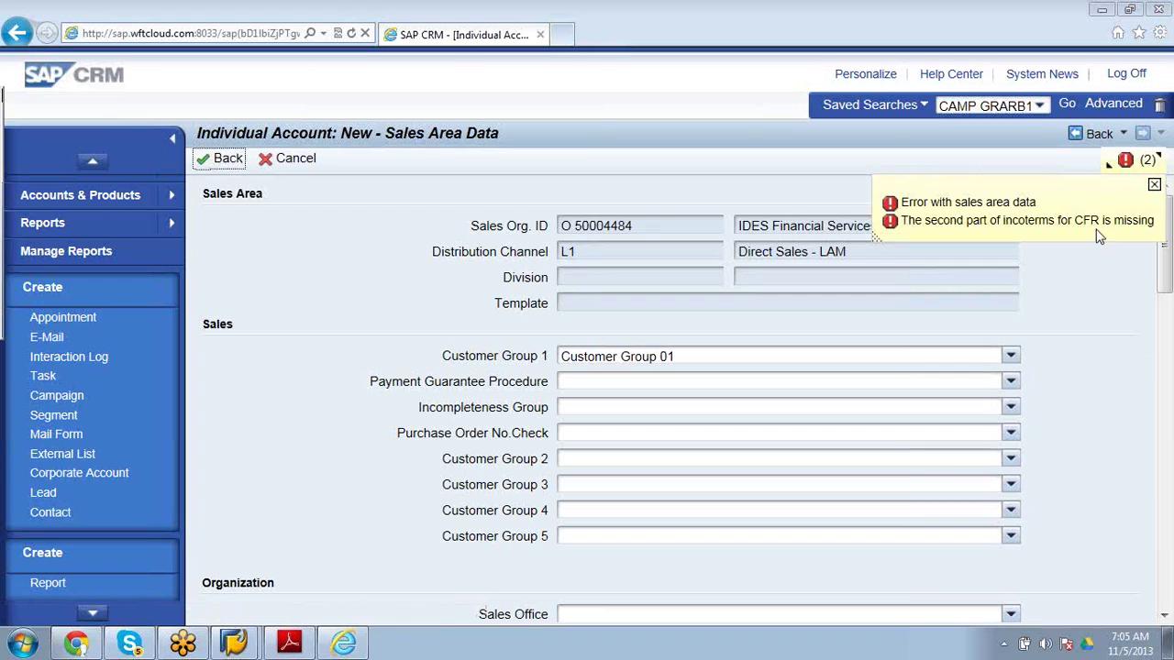
click(1154, 186)
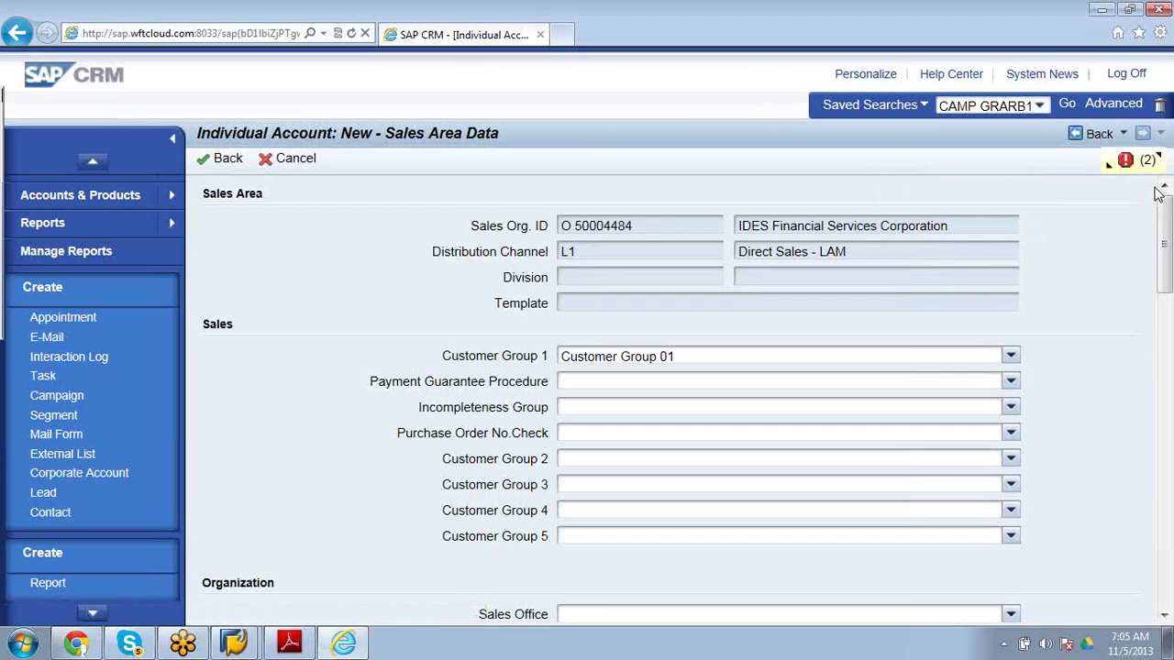
click(1107, 167)
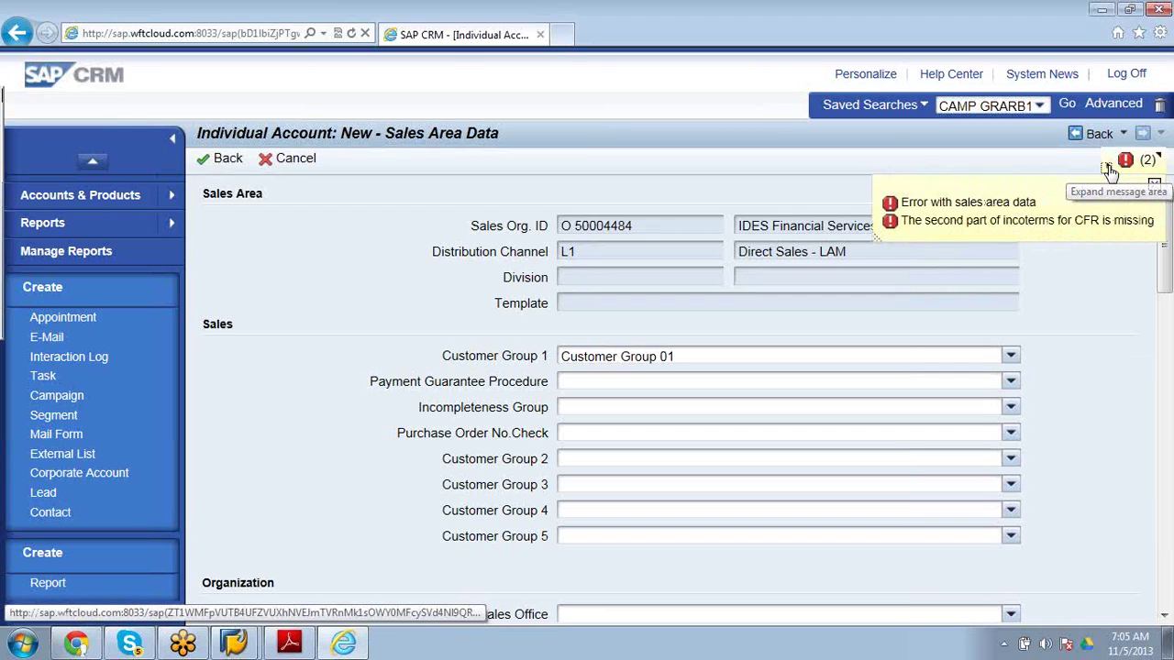
click(981, 204)
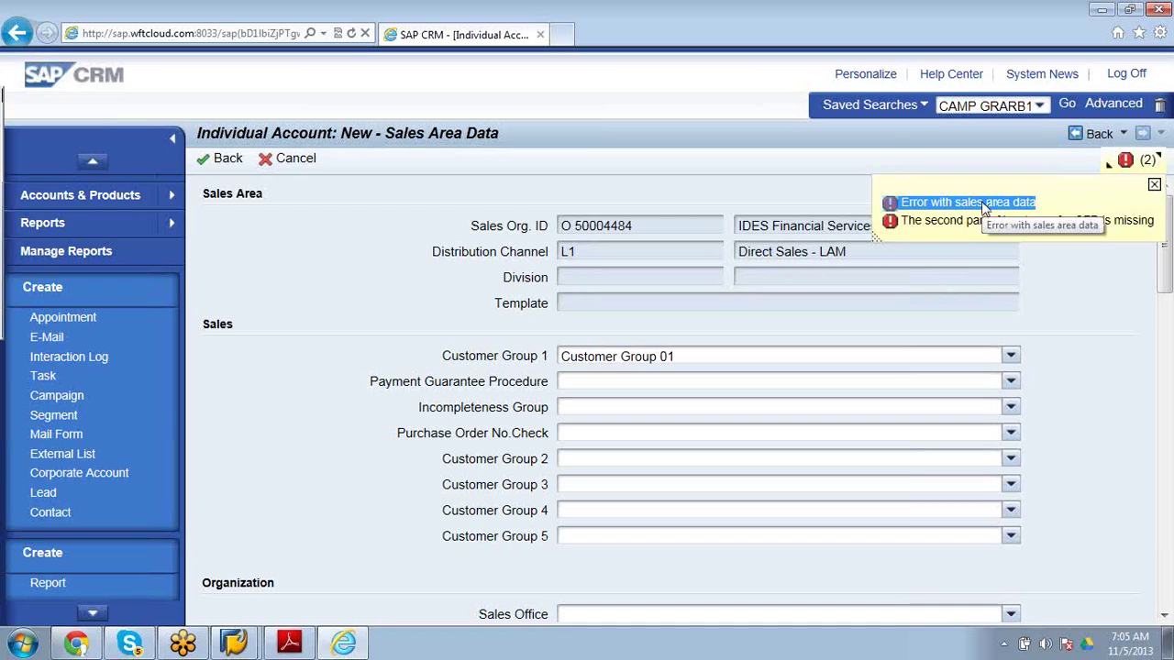
click(1153, 185)
click(1100, 135)
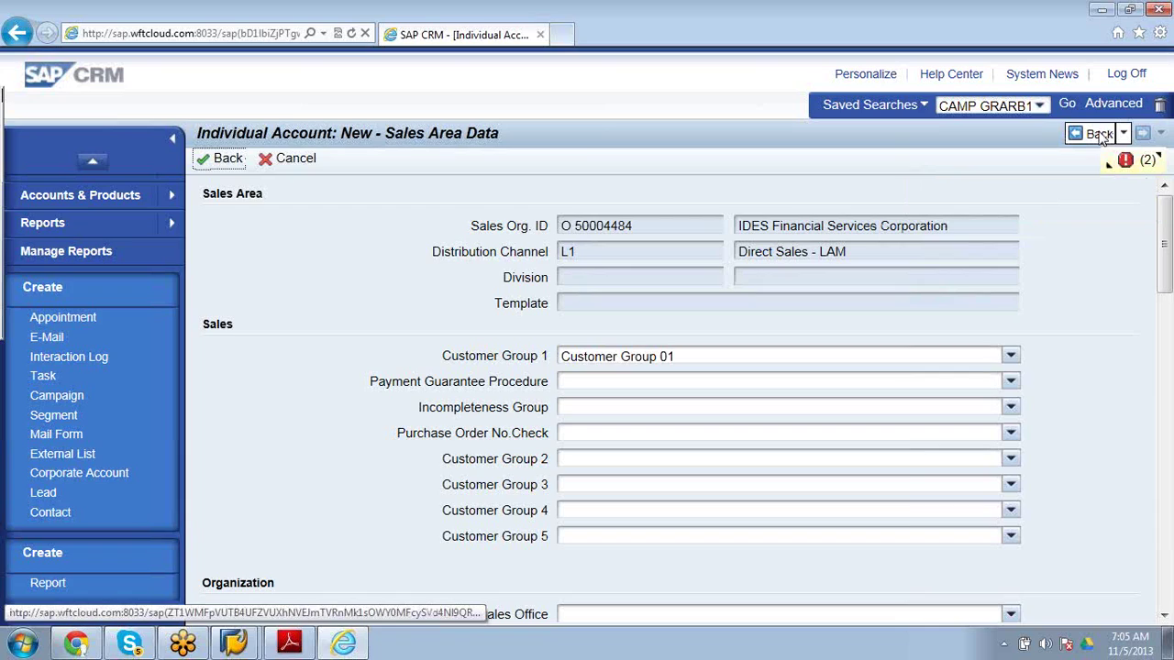
Cancel out of the Sales Area Data page and choose Yes to save the changes.
click(1099, 135)
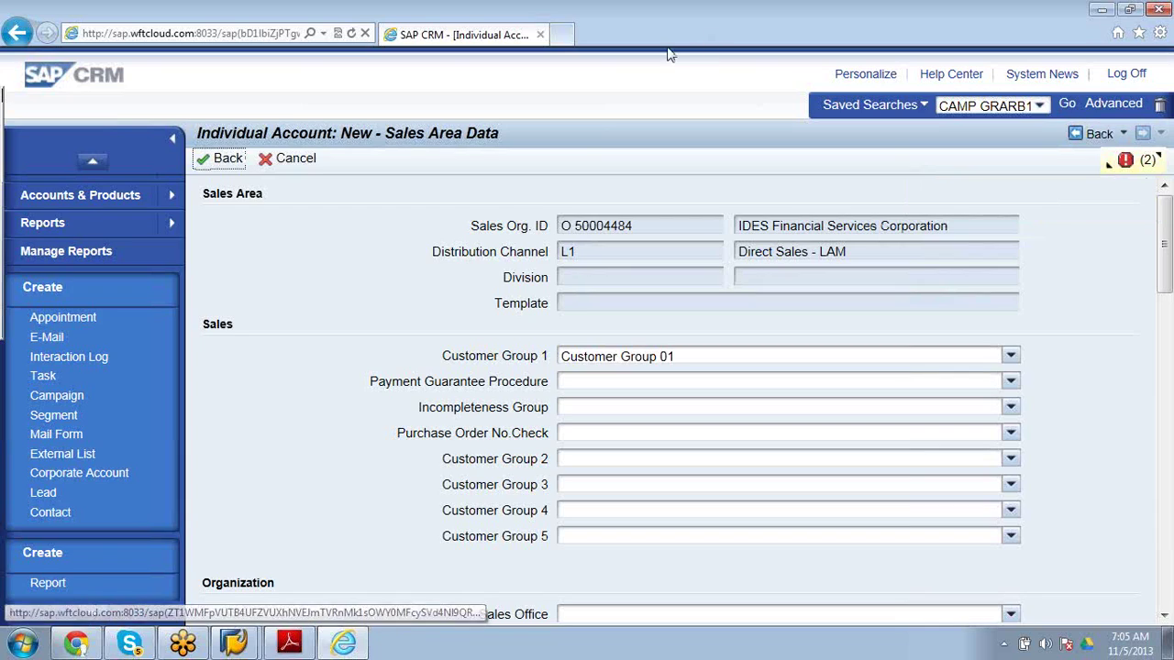
click(293, 160)
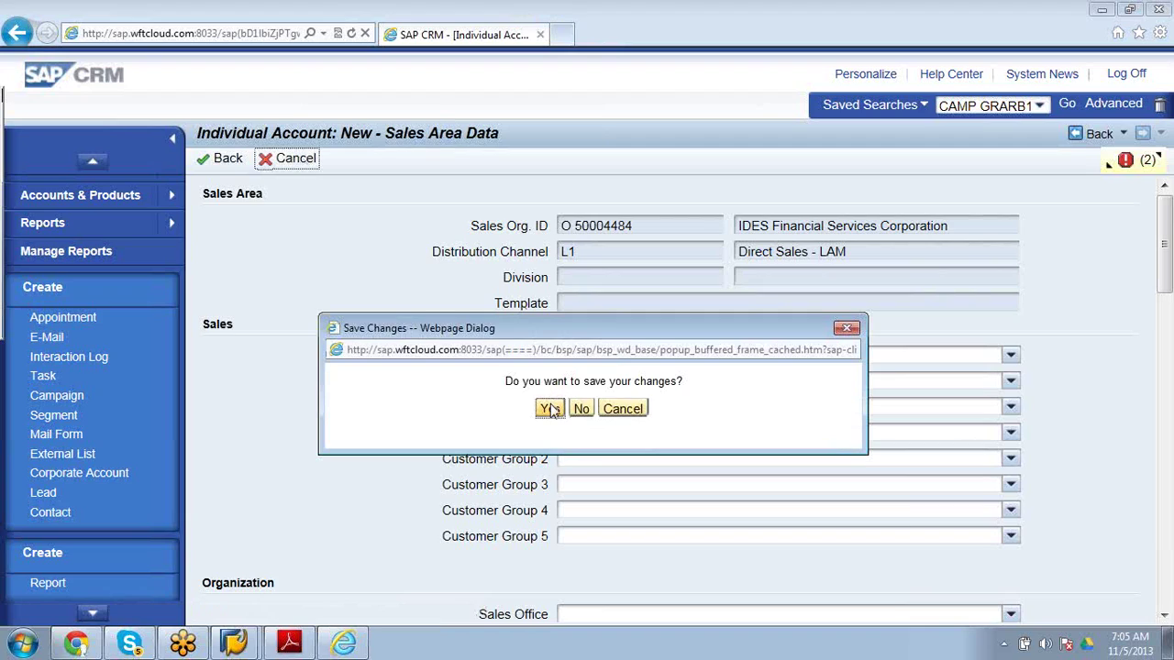
click(549, 409)
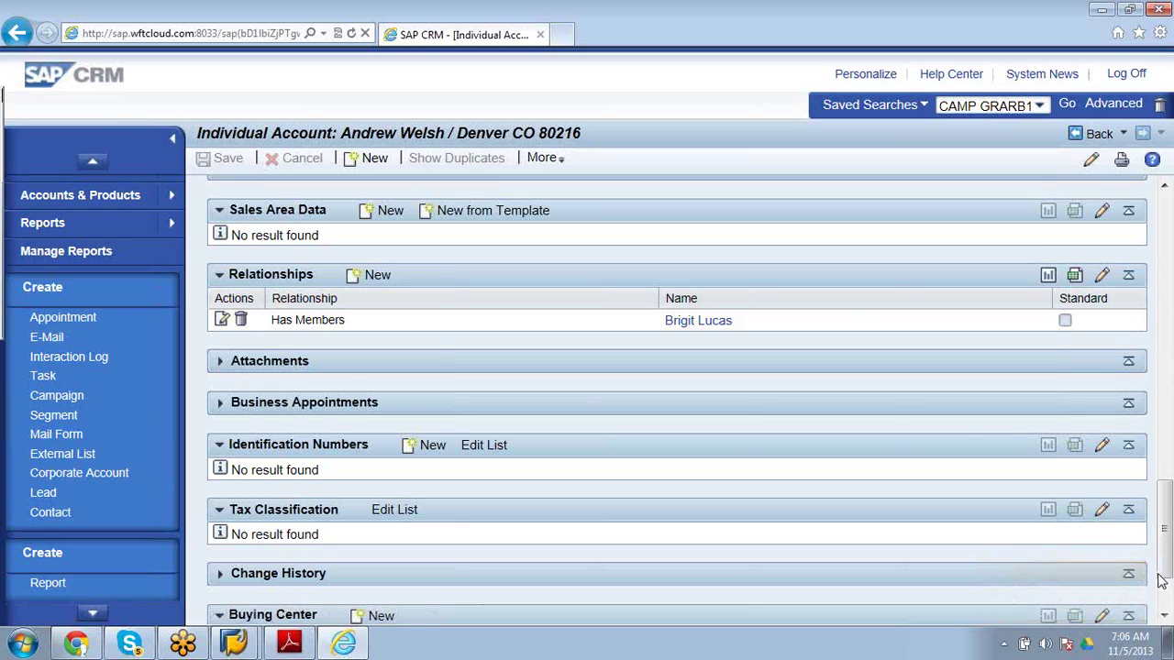
Open campaign C/2000-B2C-TEL from the navigation bar's Recent Objects.
click(94, 614)
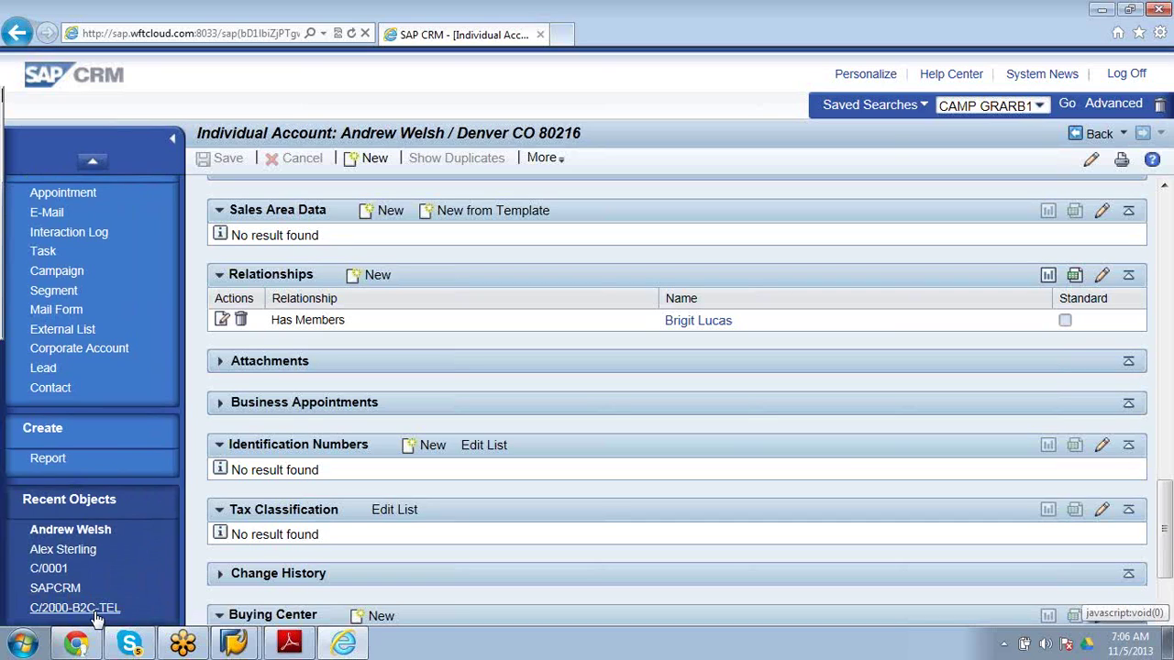
click(158, 232)
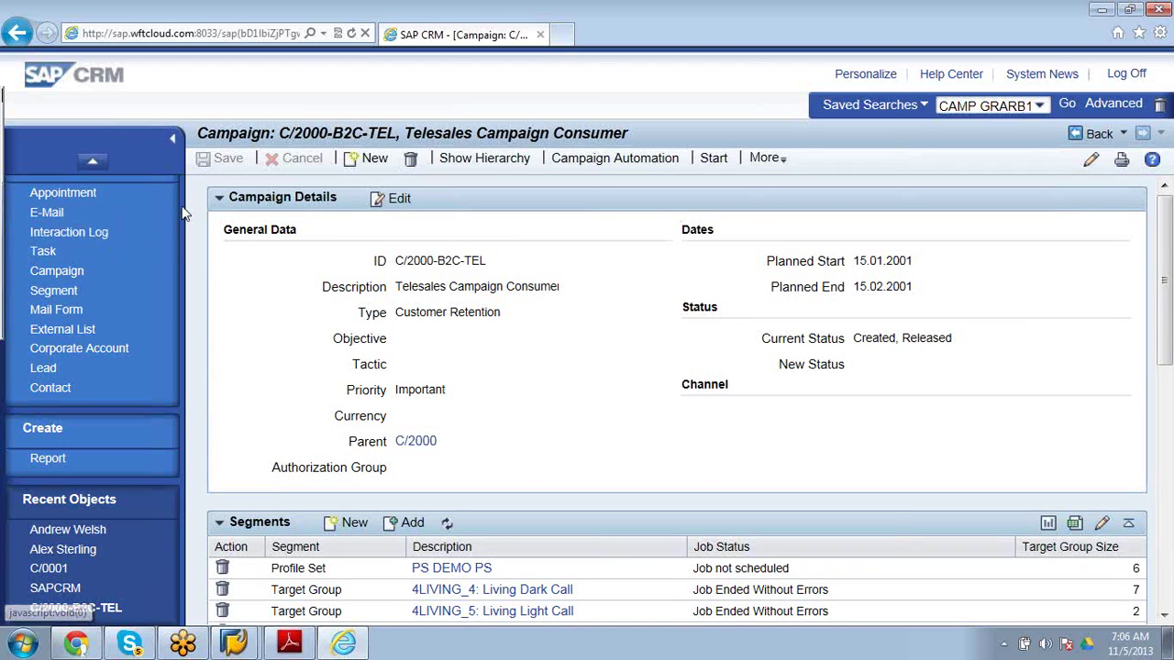
click(92, 161)
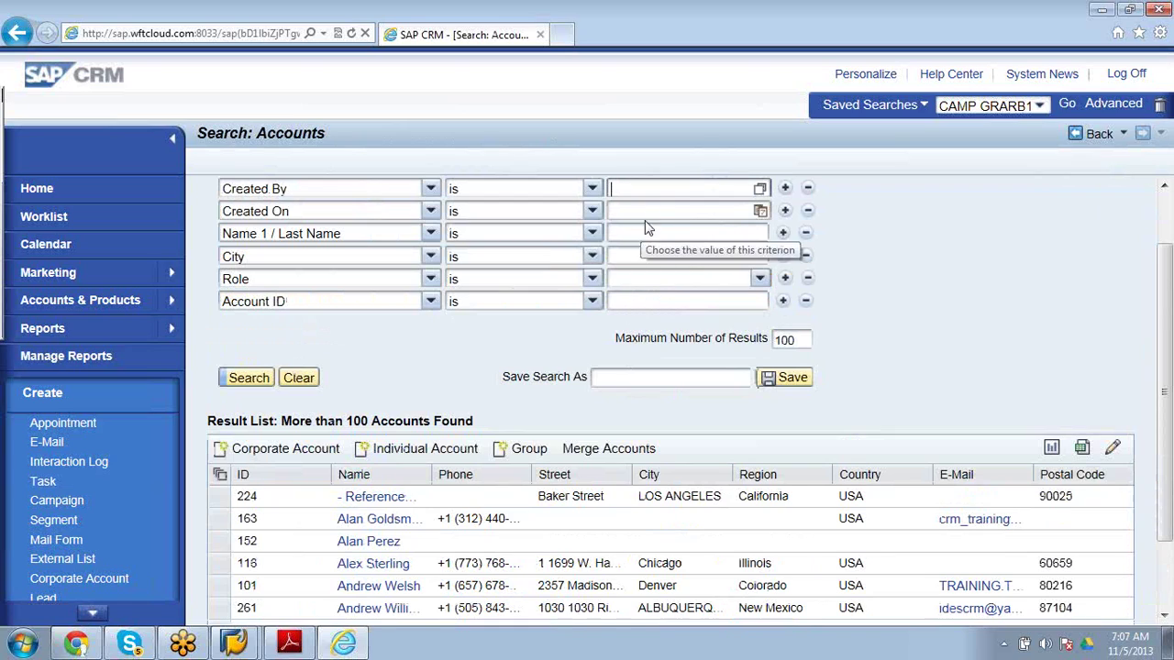
Search accounts with Created On date 05.11.2013.
click(760, 211)
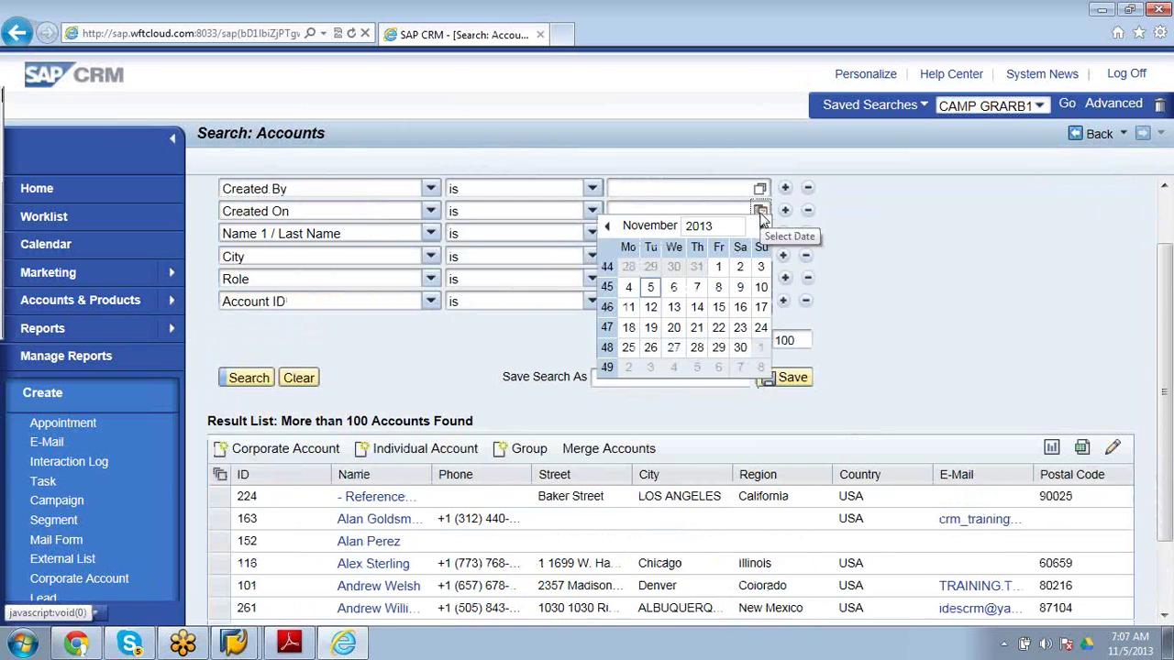
click(650, 288)
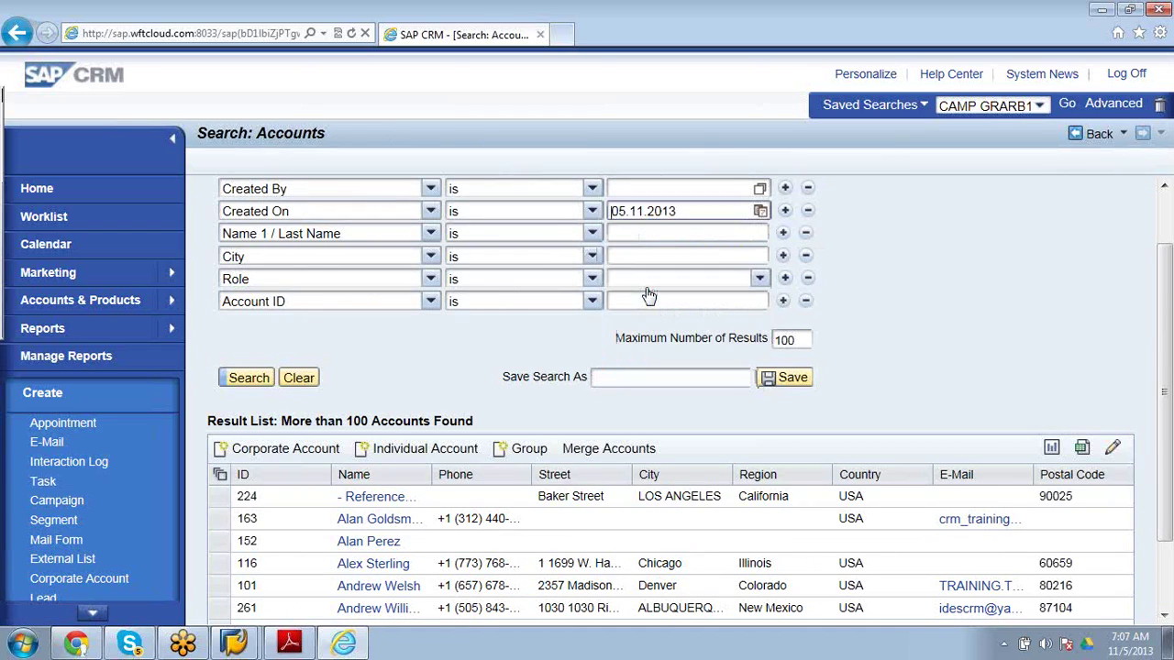
click(260, 379)
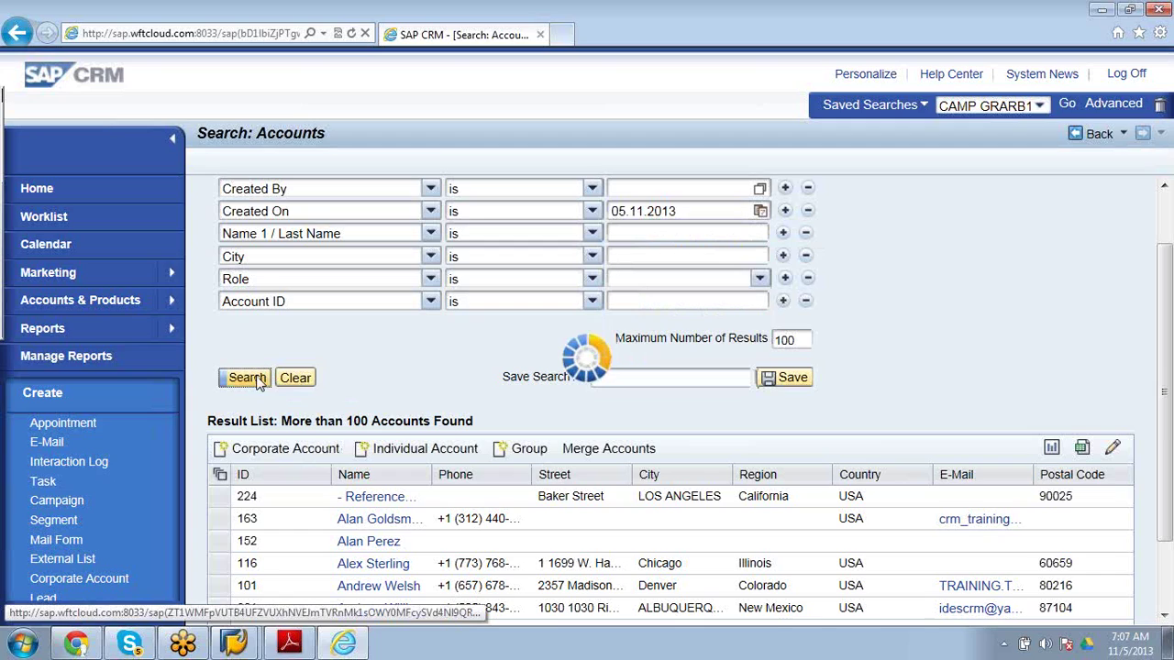
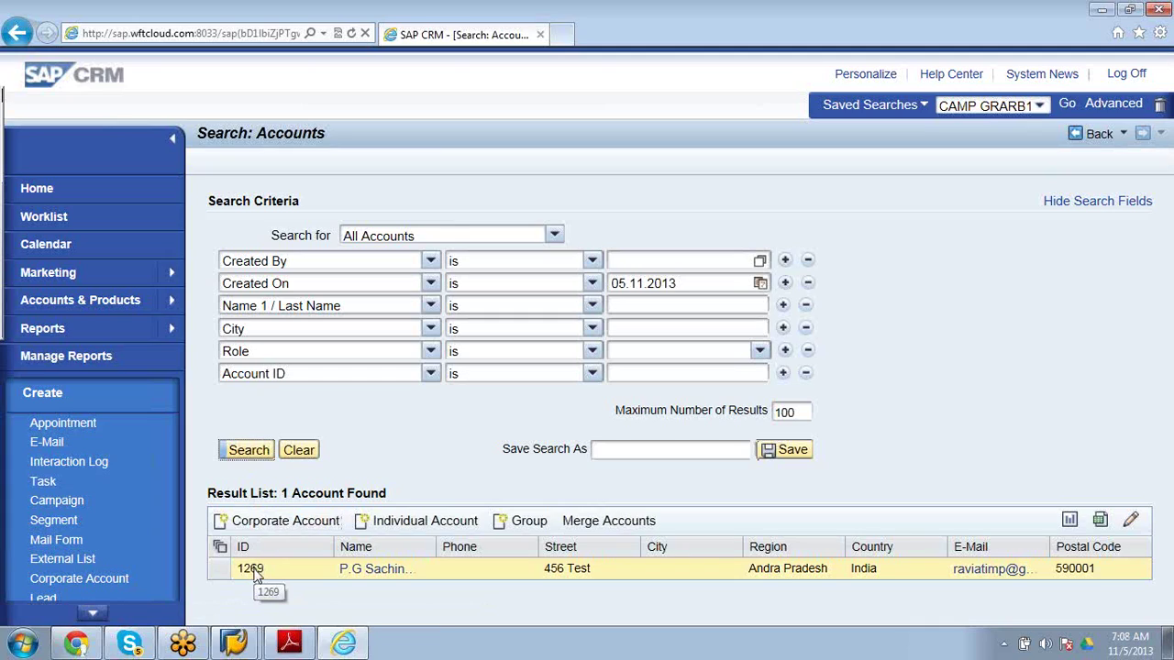
Open the found individual account and scroll down to its empty Sales Area Data block.
click(358, 572)
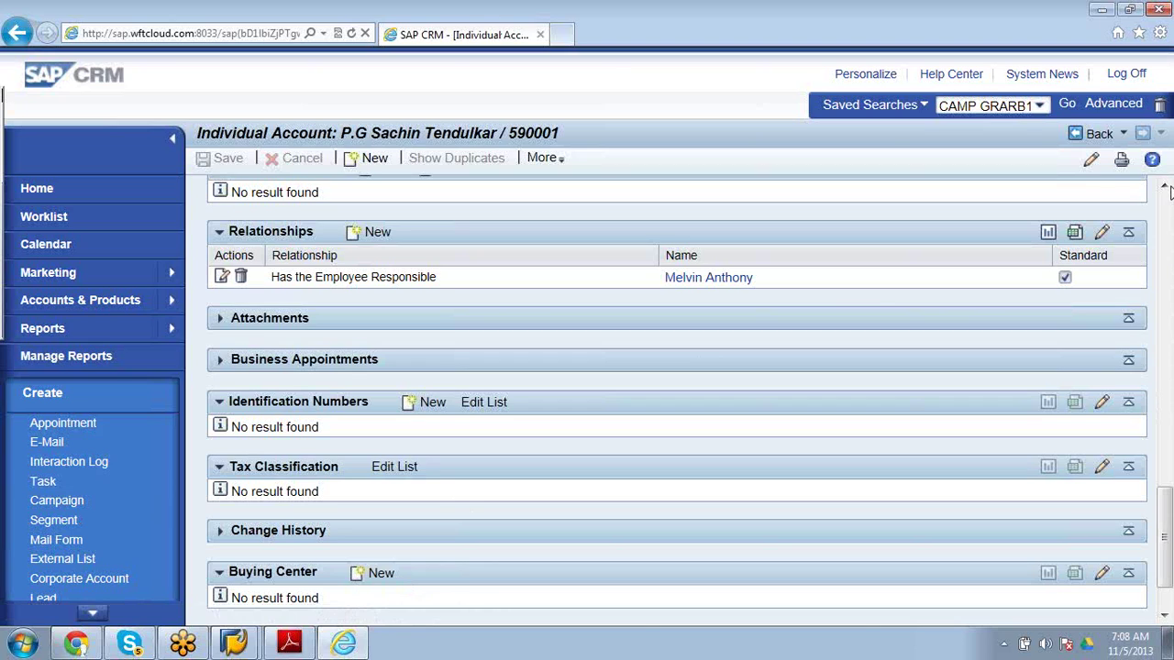
scroll(1164, 192, up, 5)
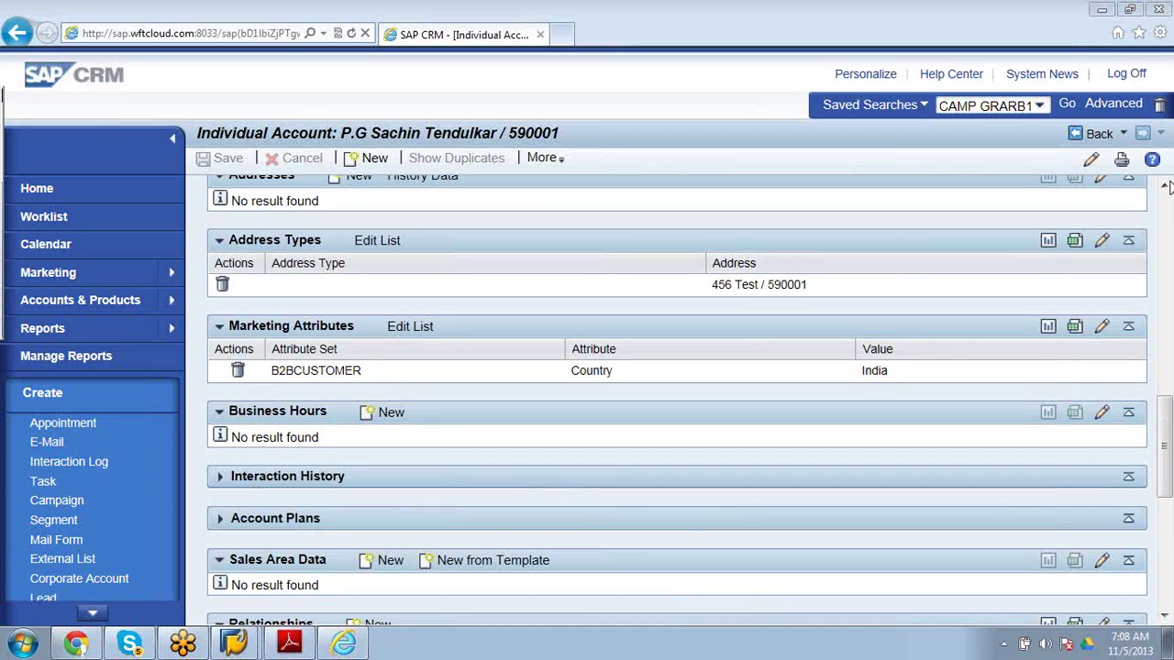
drag(1166, 446, 1168, 480)
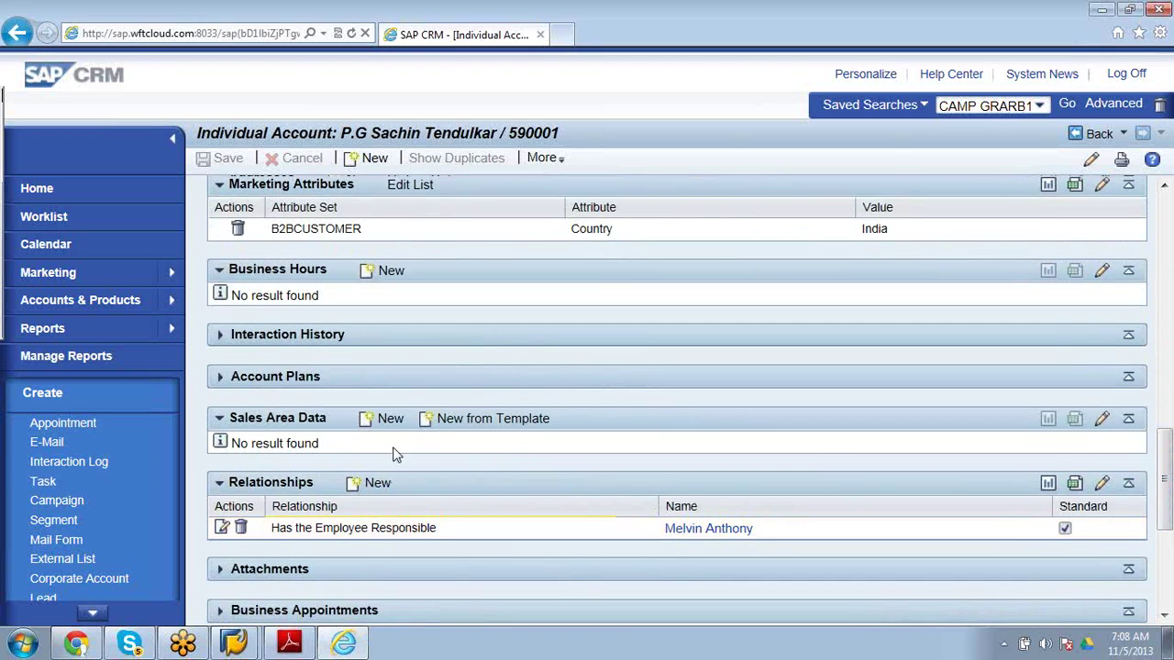
Add new sales area data: US Sales & Service, Final customer sales, division 00.
click(386, 419)
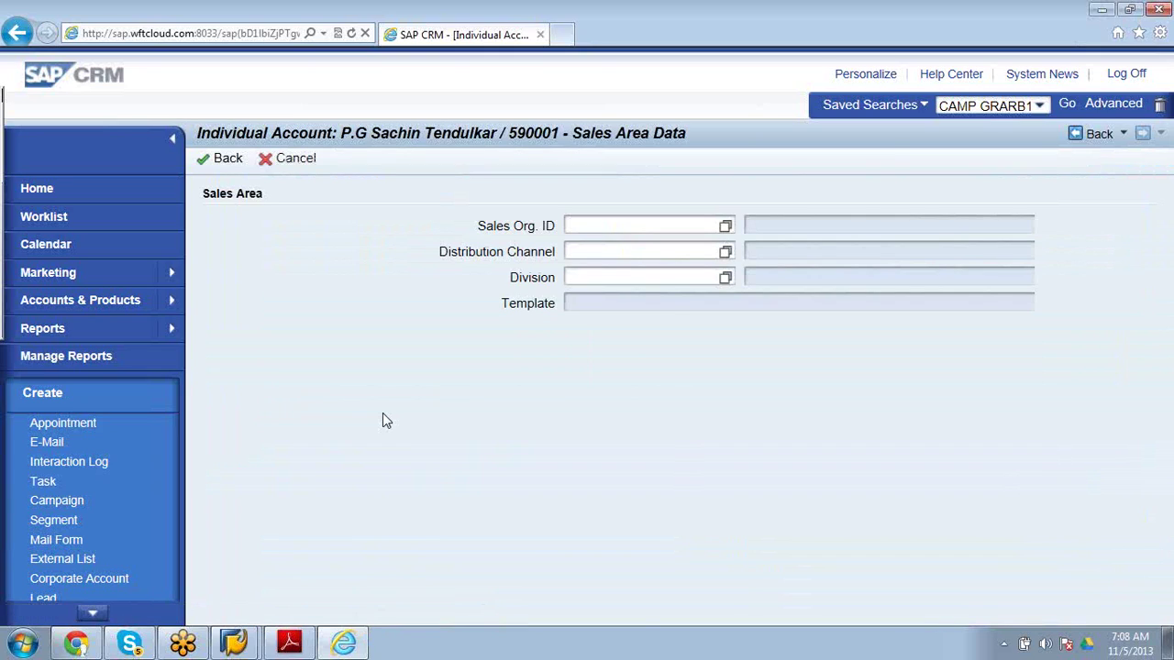
click(723, 226)
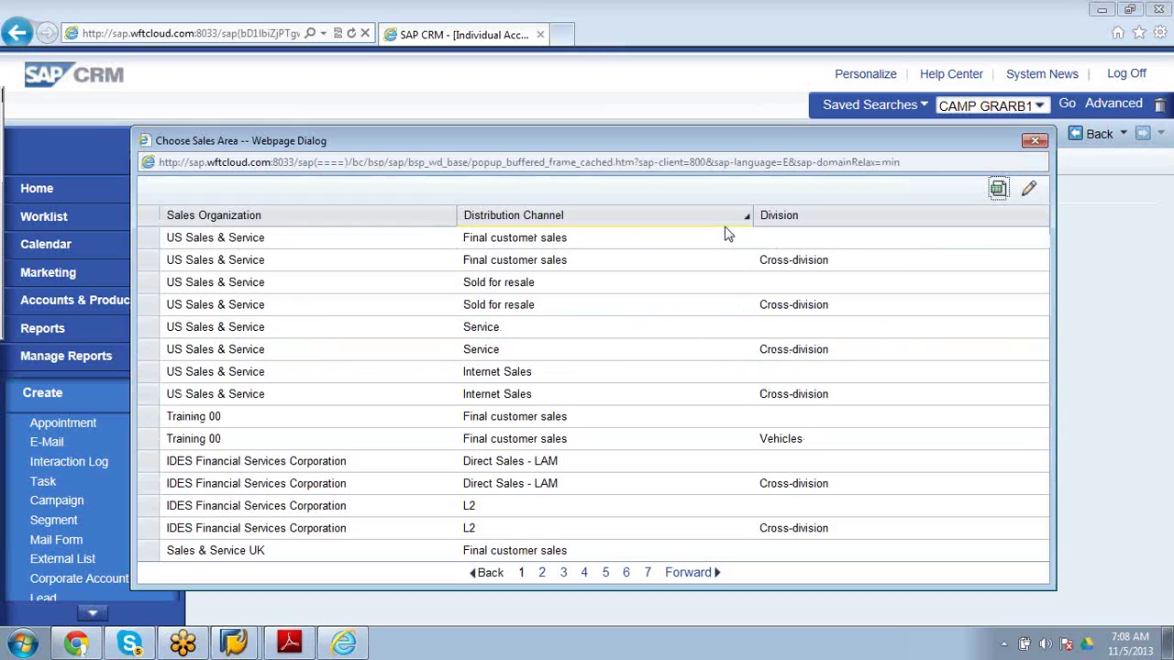
click(144, 243)
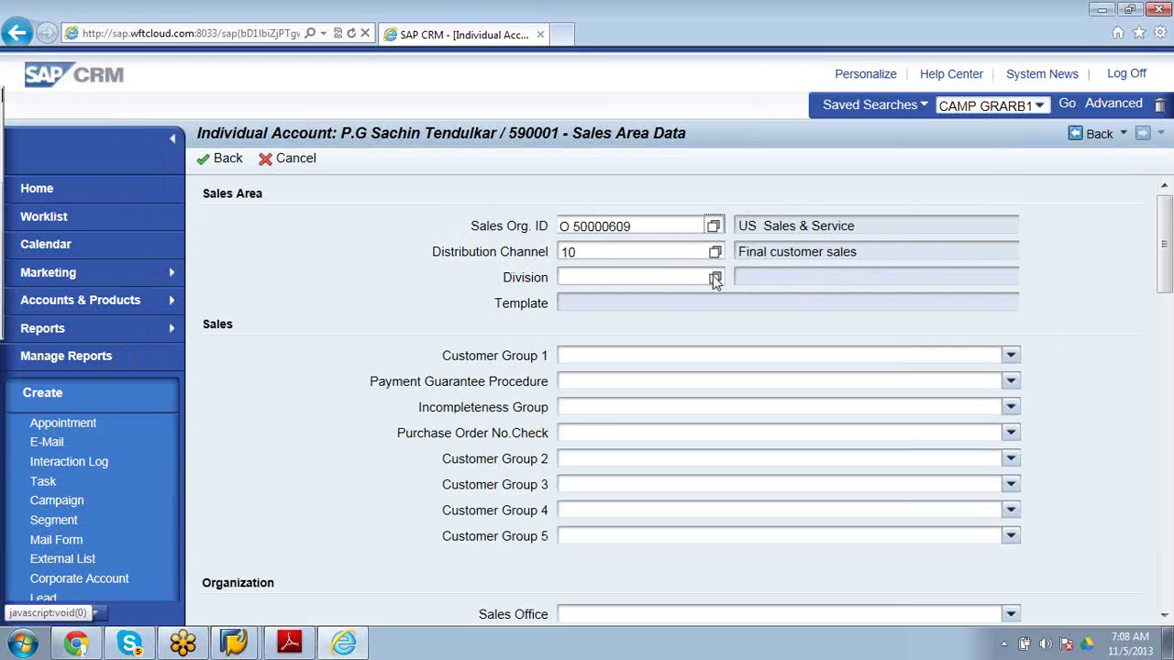
click(659, 281)
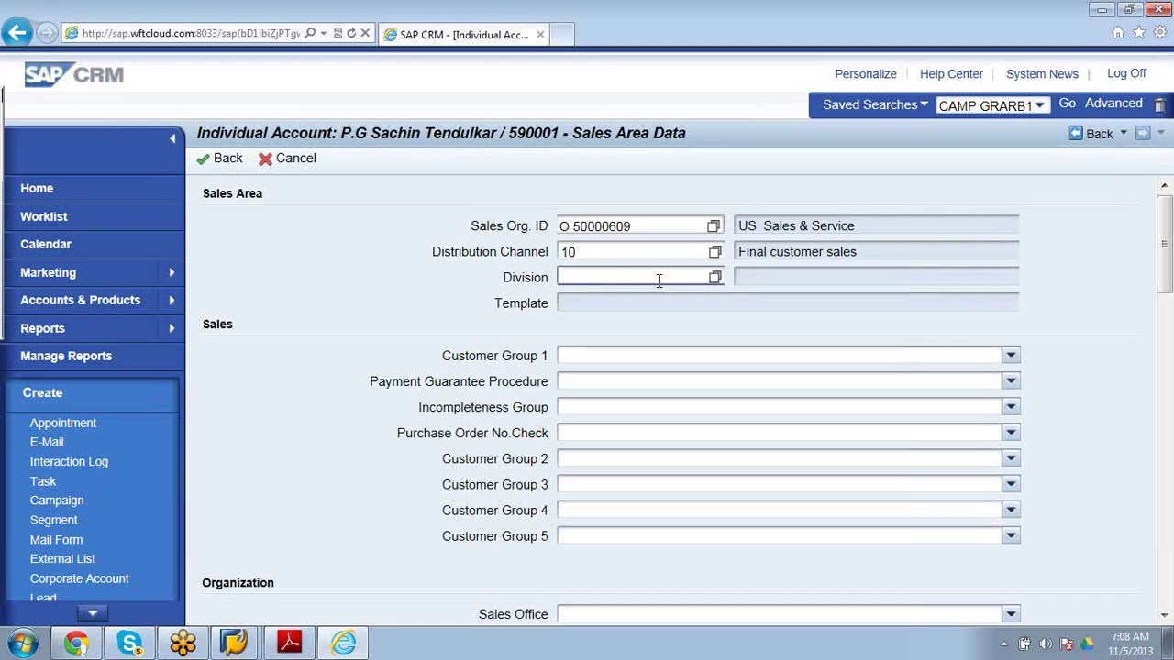
text(00)
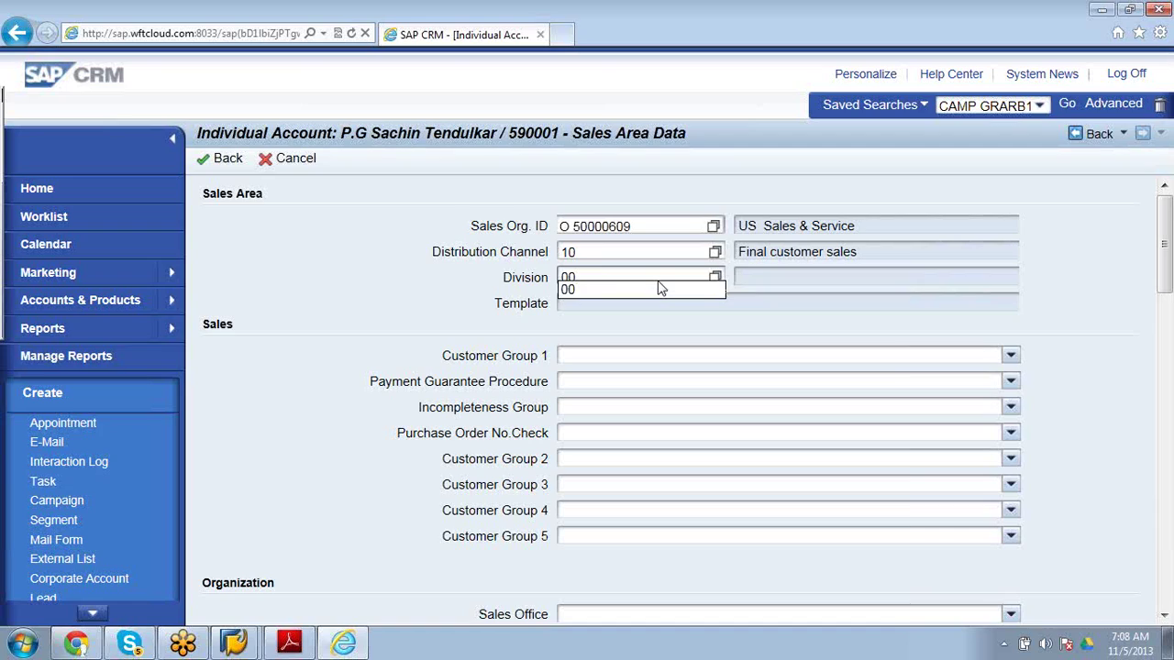
click(658, 288)
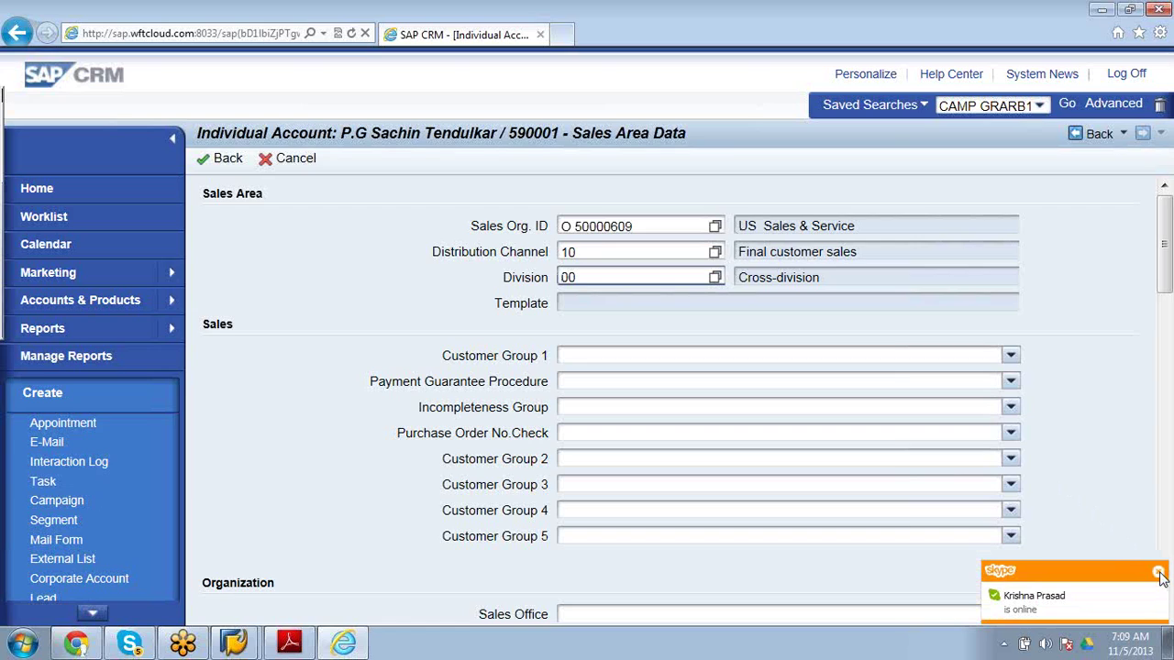
Set the sales office to US Office Chicago.
click(1159, 573)
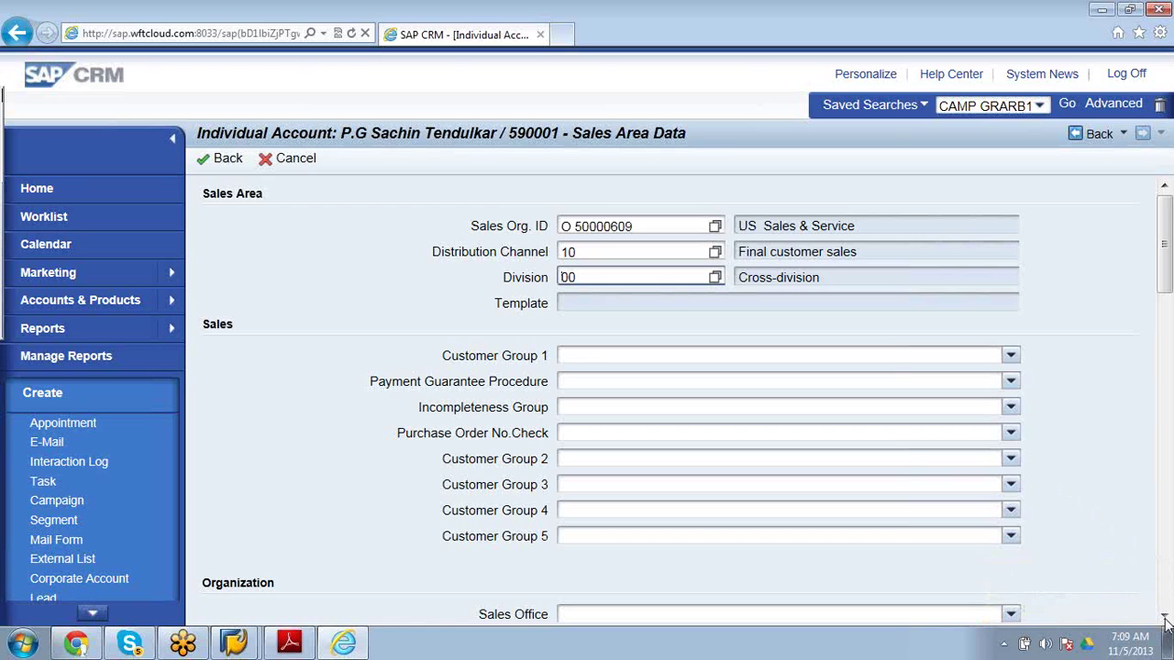
click(1166, 619)
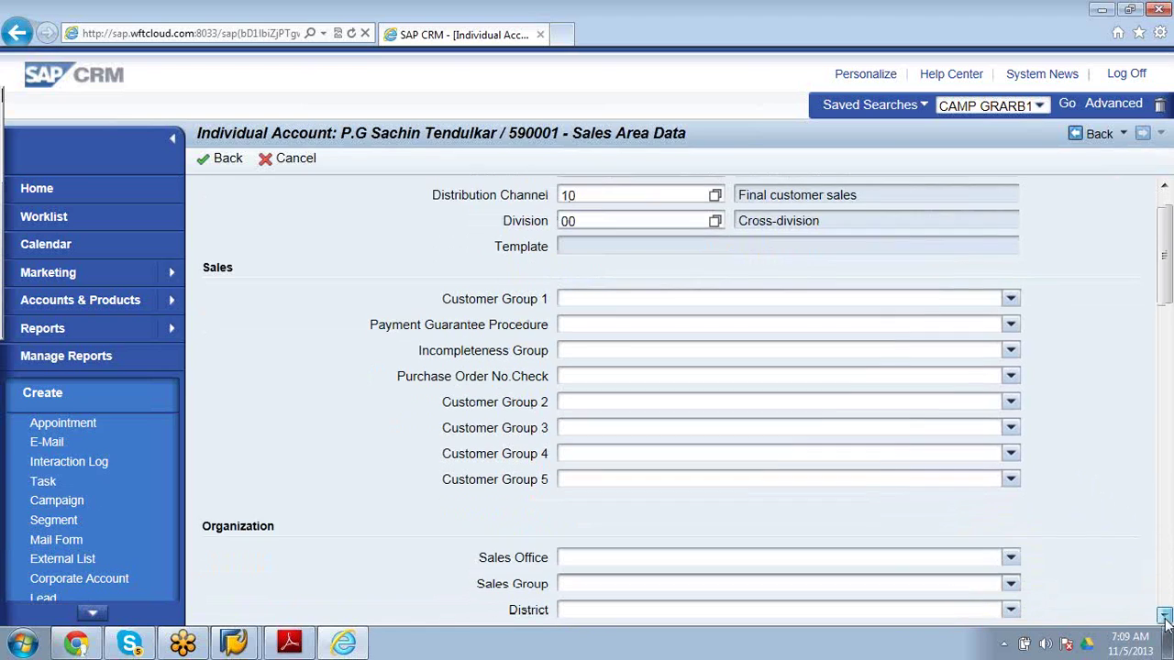
scroll(1065, 441, down, 2)
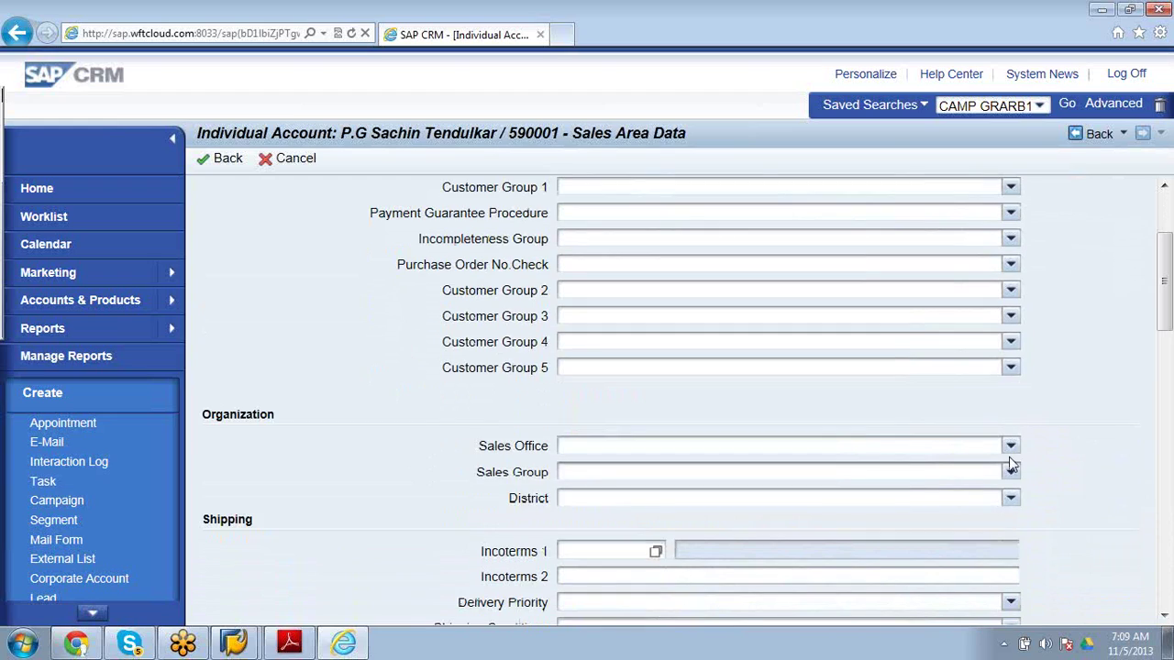
click(1009, 448)
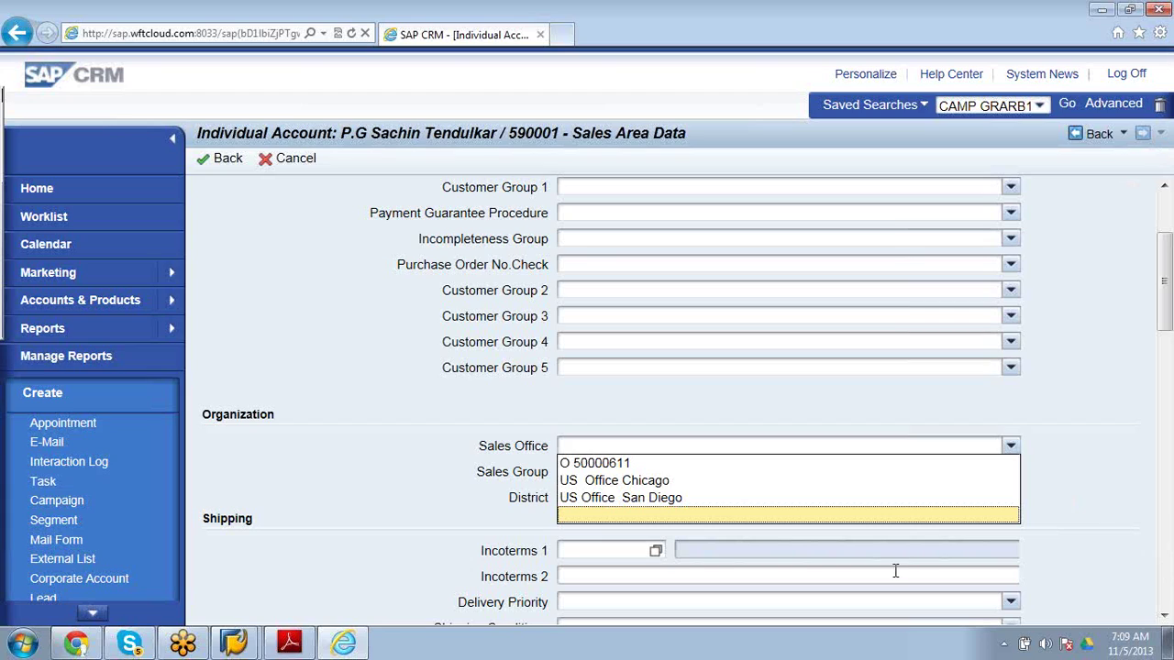
click(747, 484)
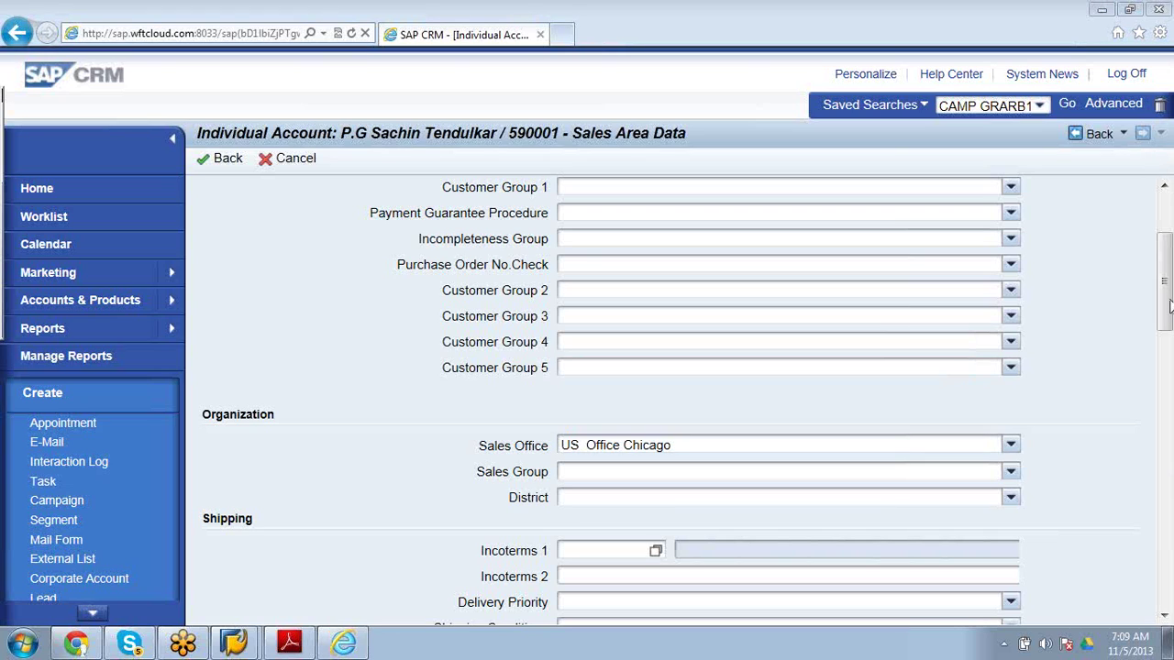
Set the sales group to US Group Chicago 1.
click(1164, 189)
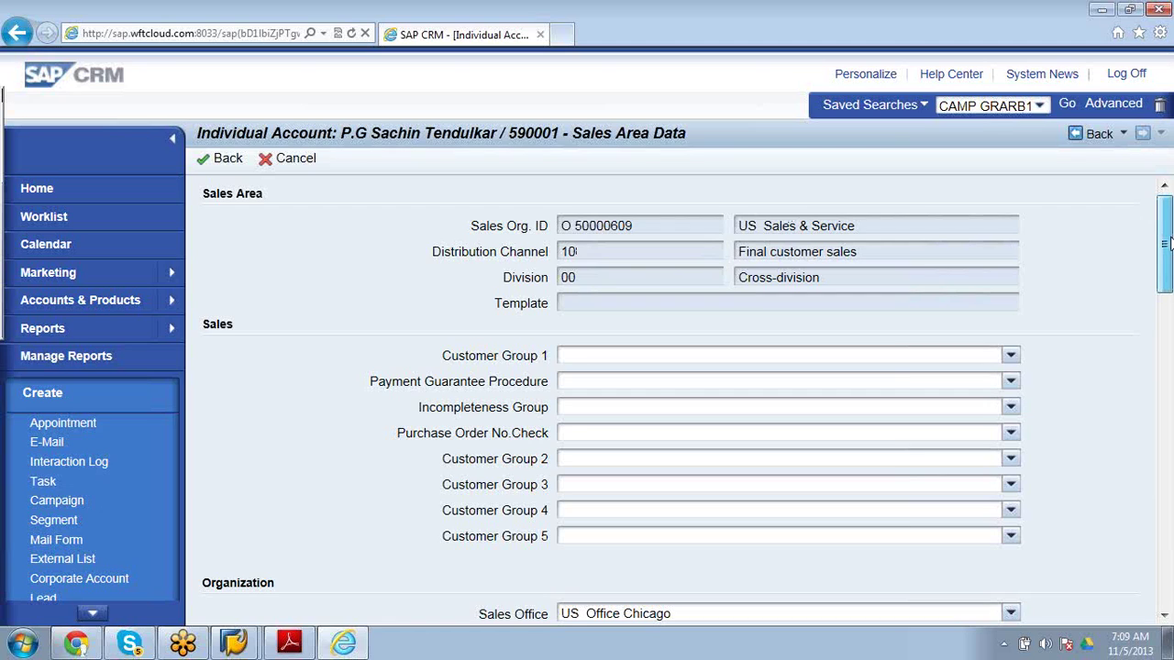
drag(1166, 242, 1166, 292)
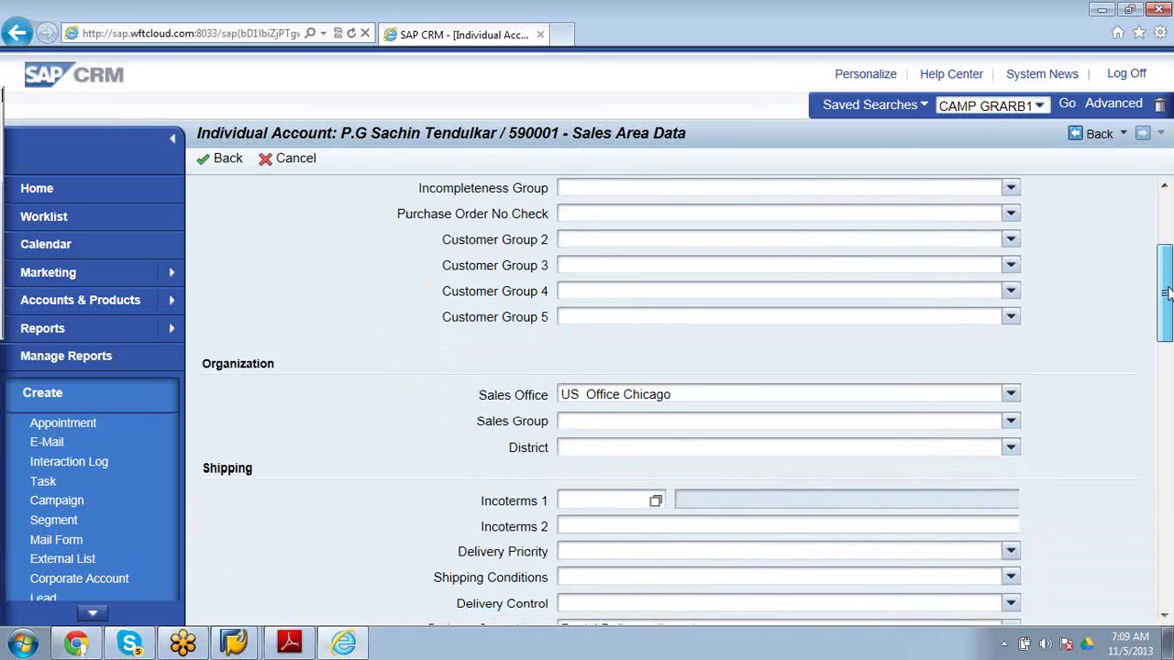
click(1008, 421)
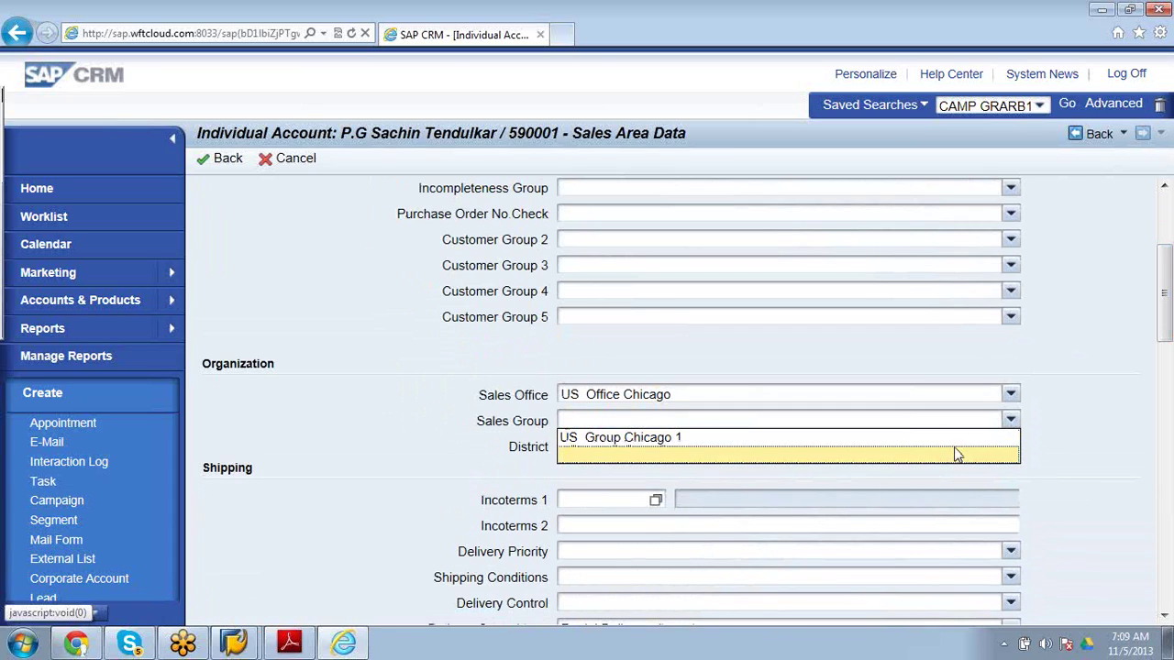
click(944, 440)
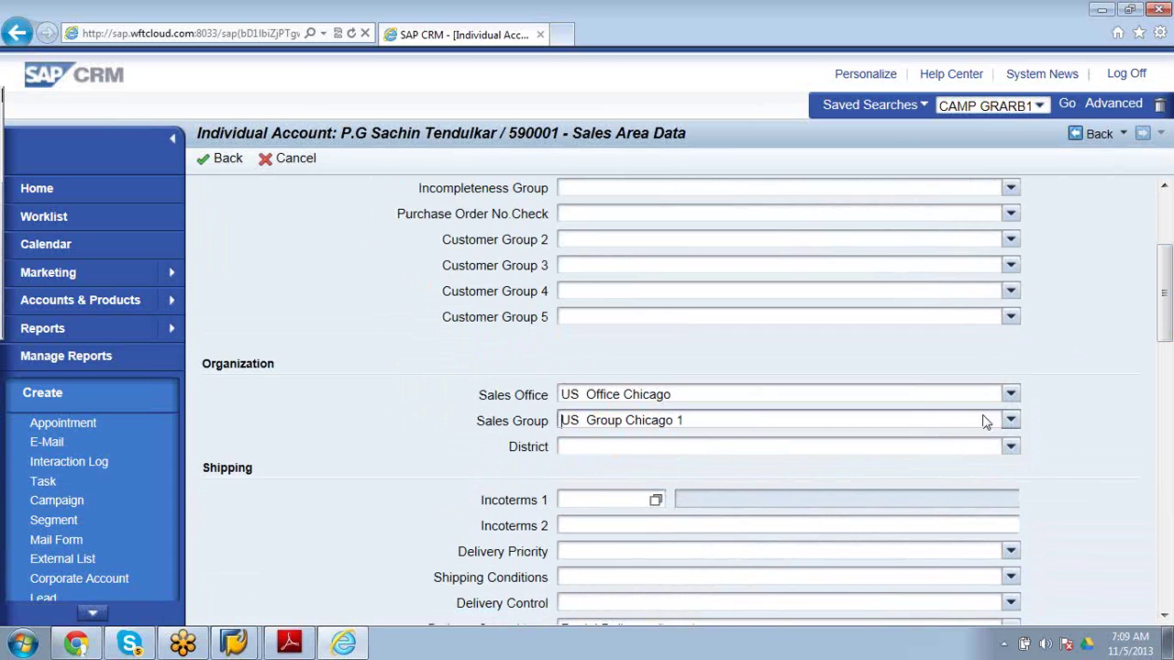
drag(1167, 282, 1167, 224)
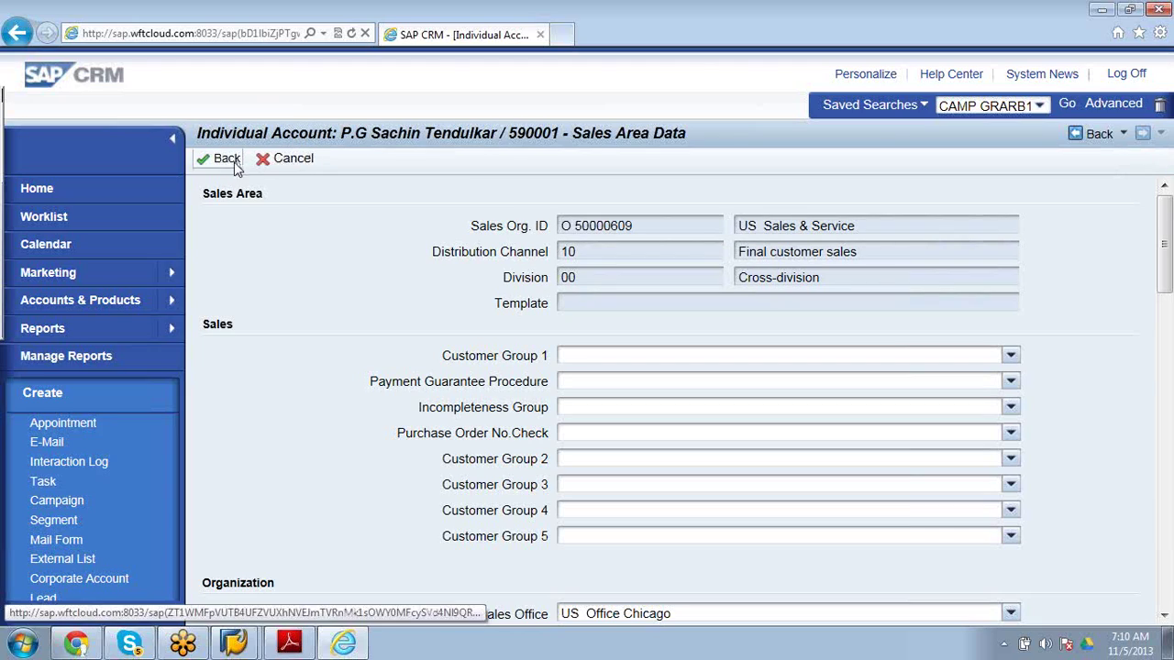
Go back to the account overview and review its Account Details and employee responsible.
click(1091, 147)
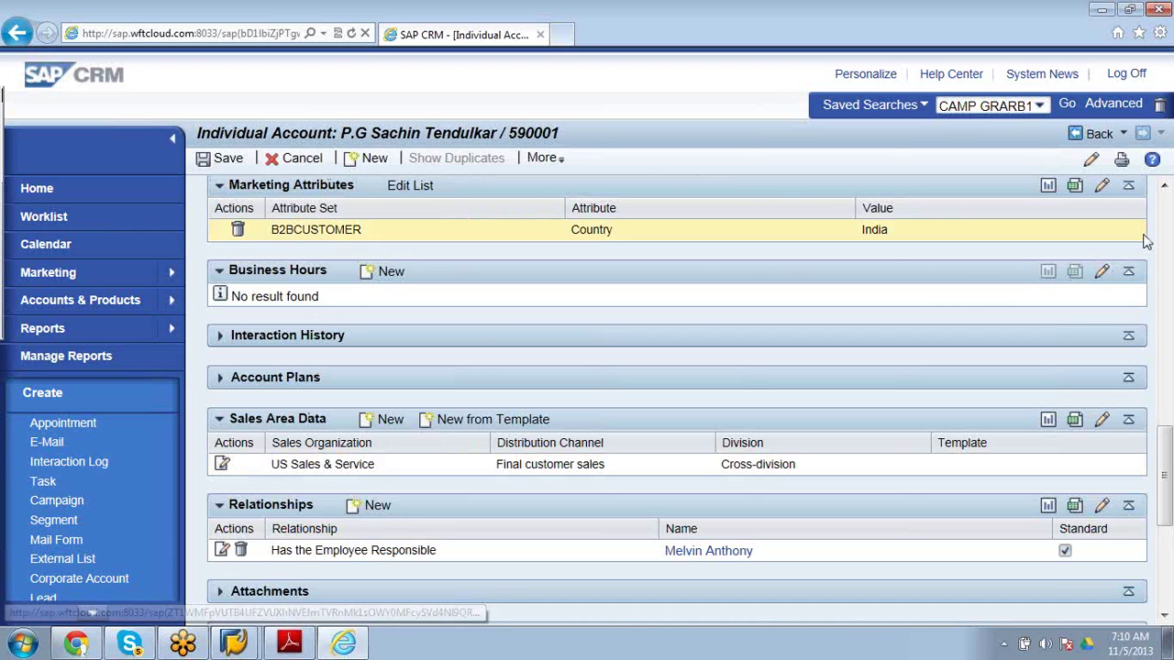
click(1164, 188)
scroll(1164, 188, up, 10)
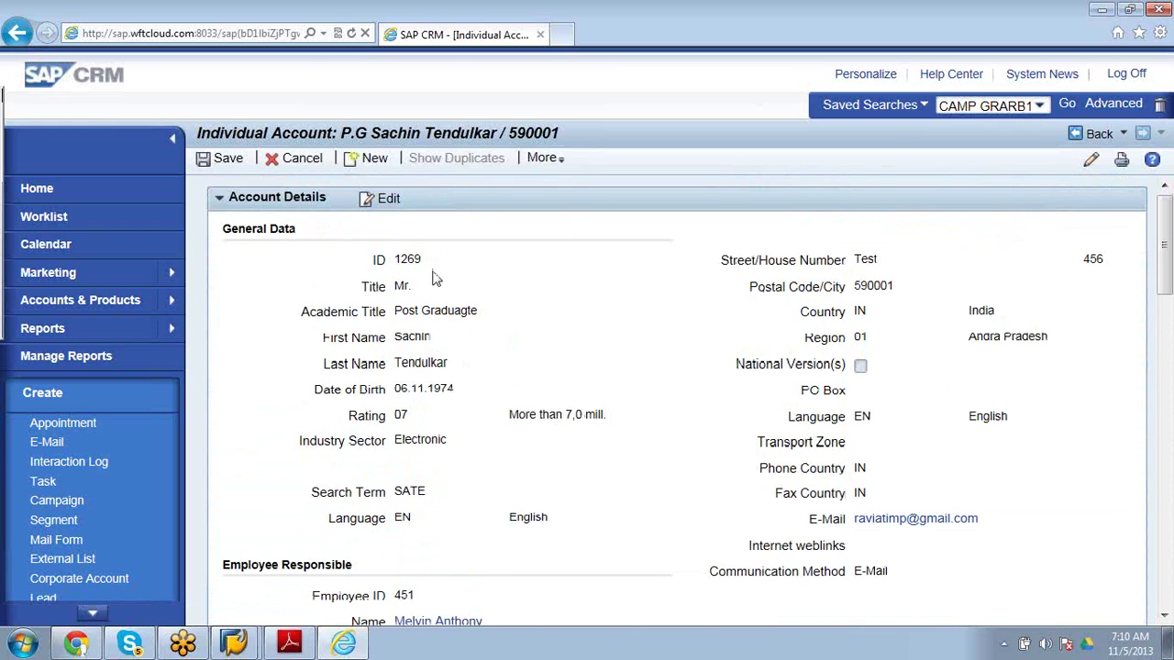
mouse_move(168, 302)
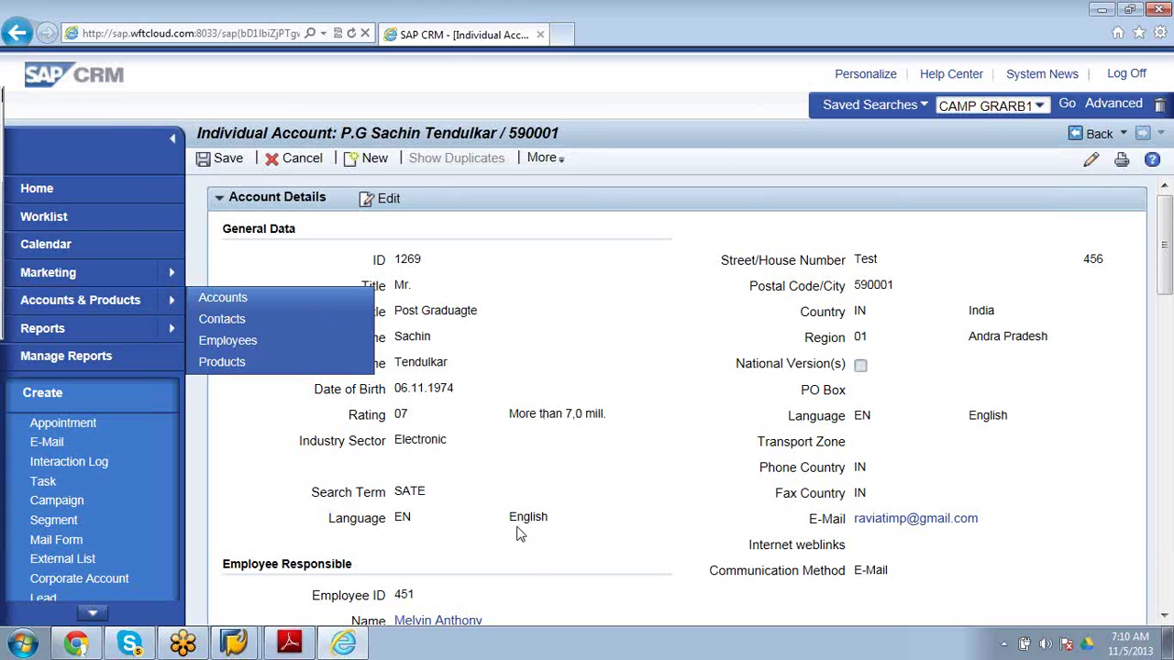
mouse_move(294, 649)
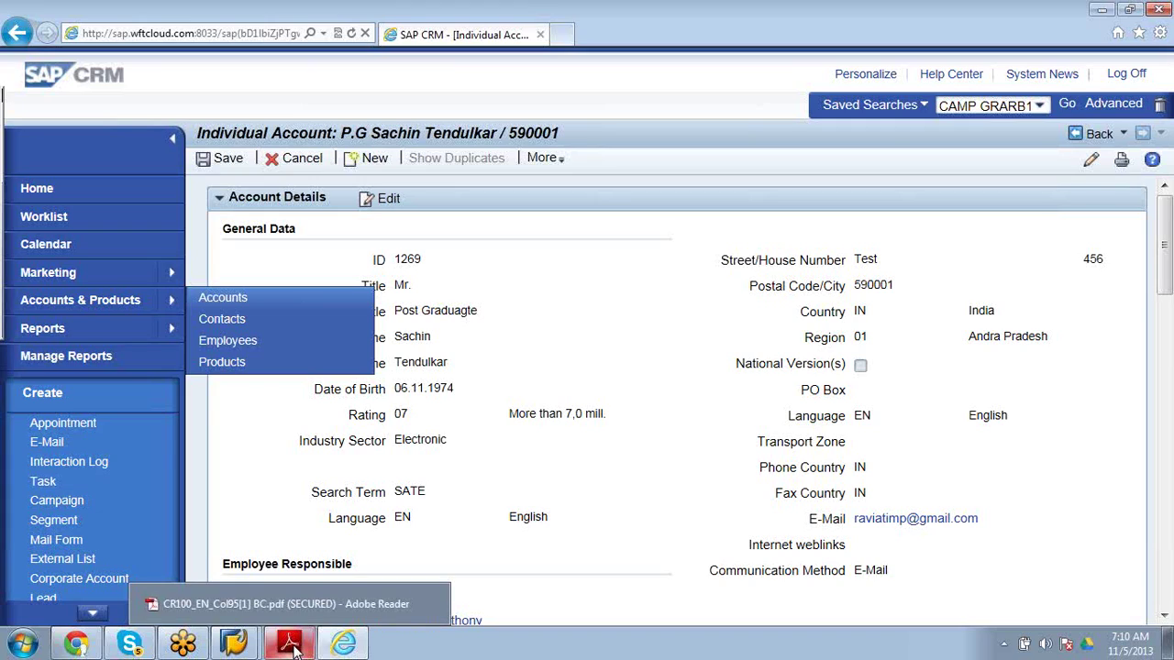
mouse_move(231, 649)
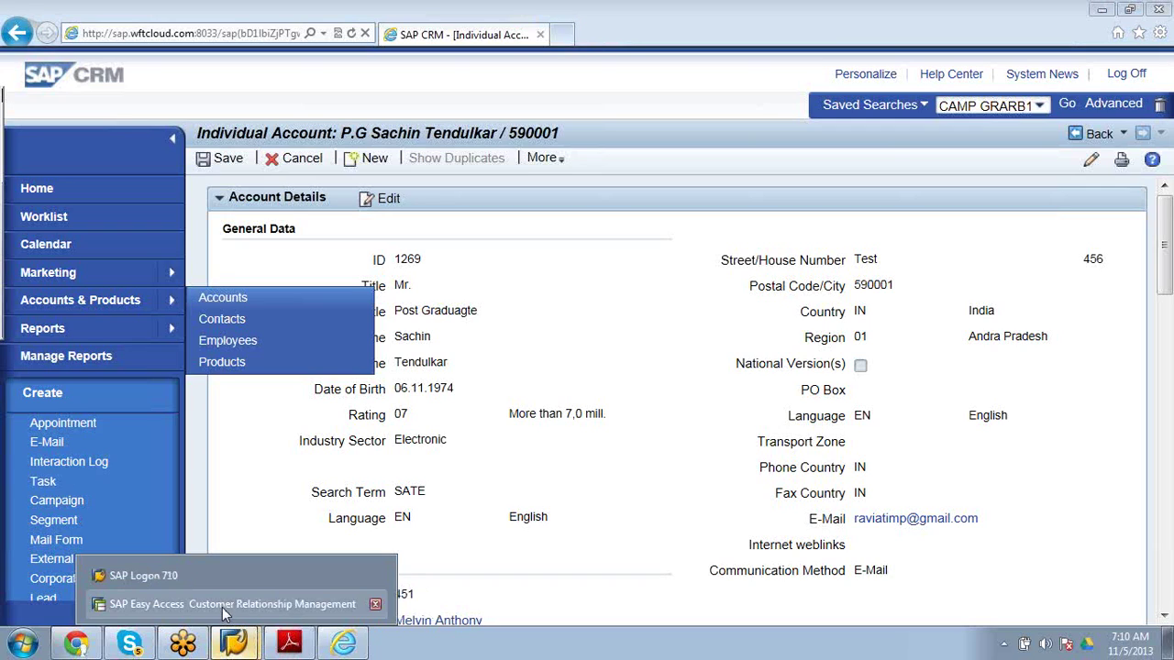
Switch to the SAP Easy Access window and run the command /npp.
click(222, 607)
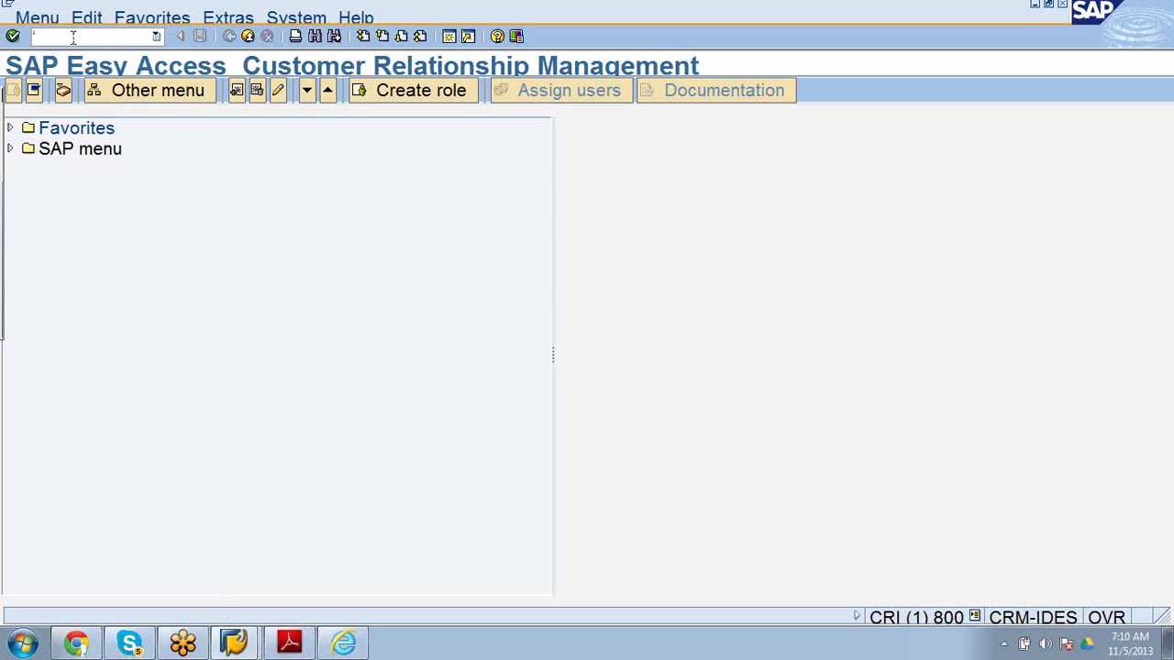
text(/)
text(npp)
key(Return)
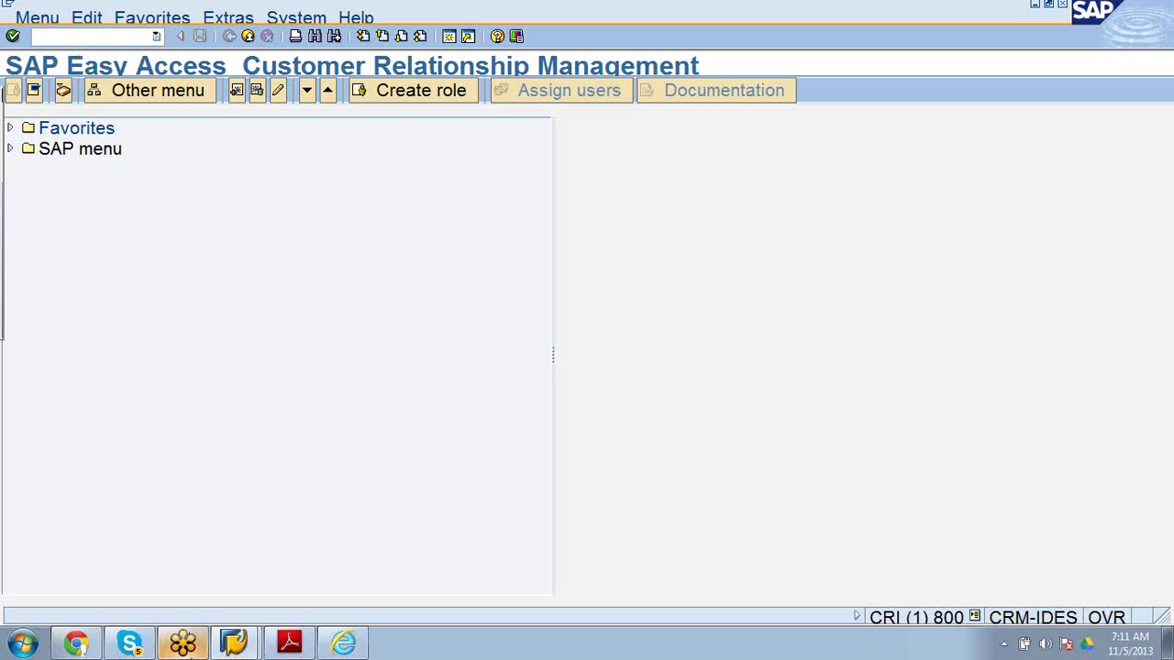
Bring SAP Easy Access forward from the taskbar and show its window-closing options.
click(232, 644)
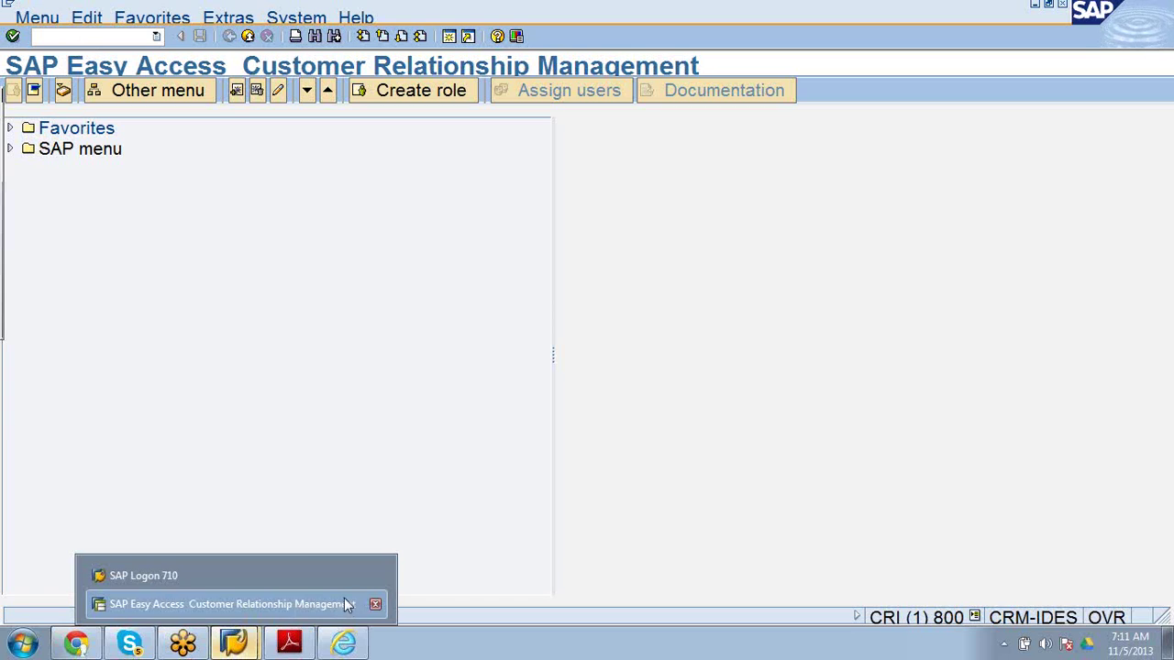
click(285, 603)
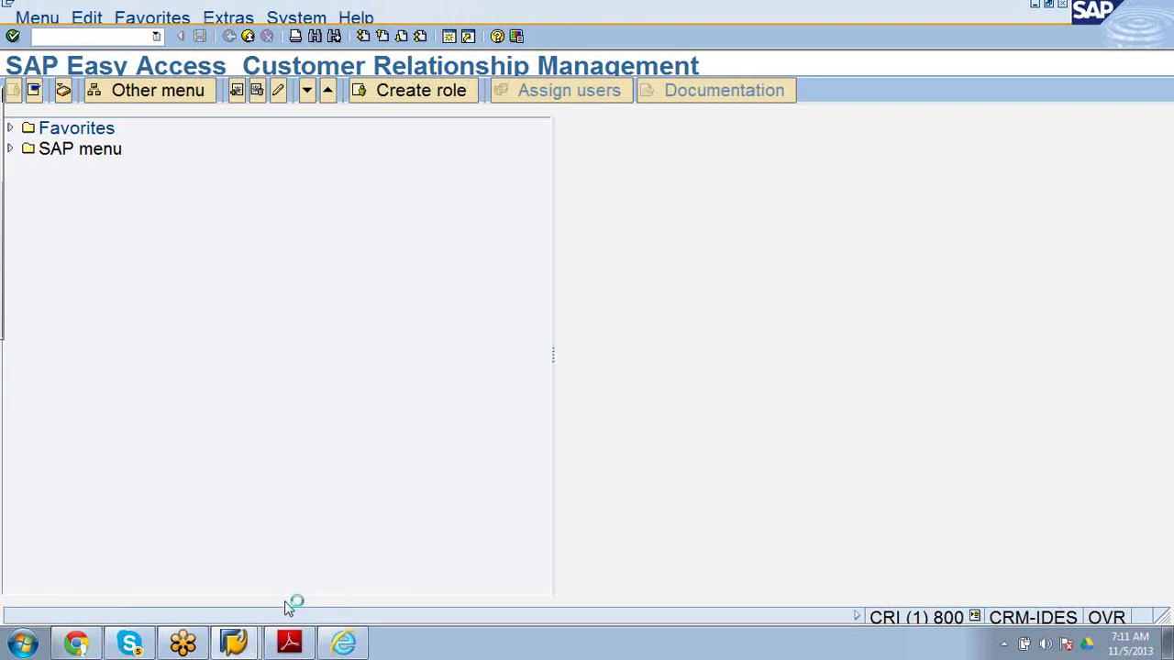
click(235, 643)
right_click(236, 644)
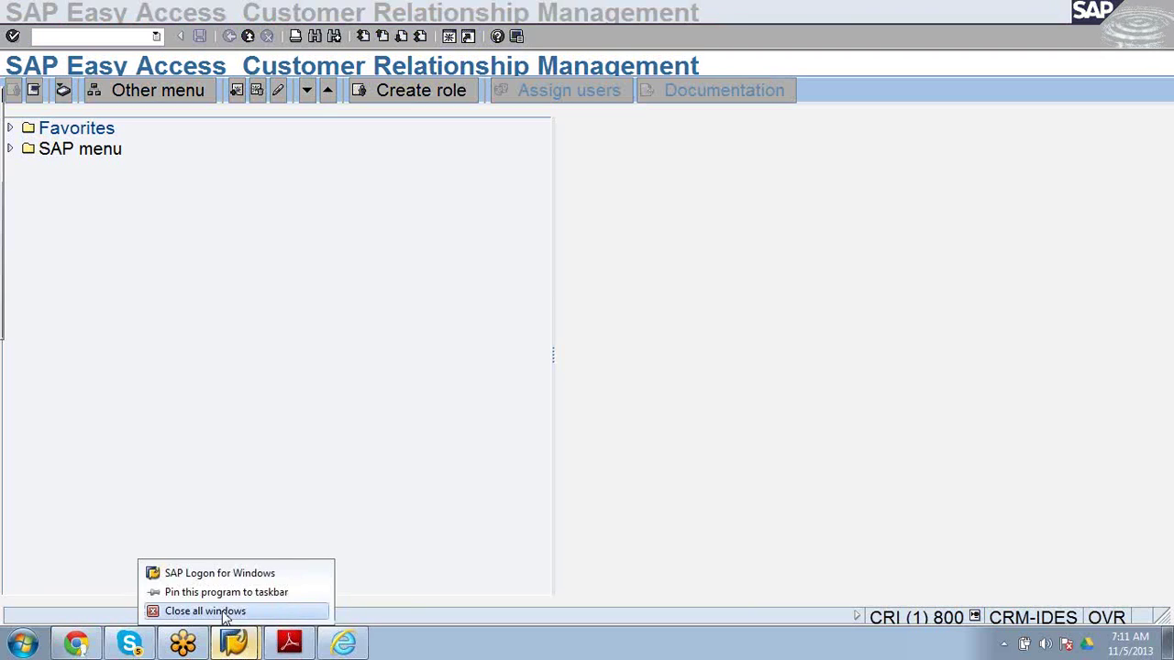
Close the open SAP GUI windows through the taskbar context menu.
click(222, 611)
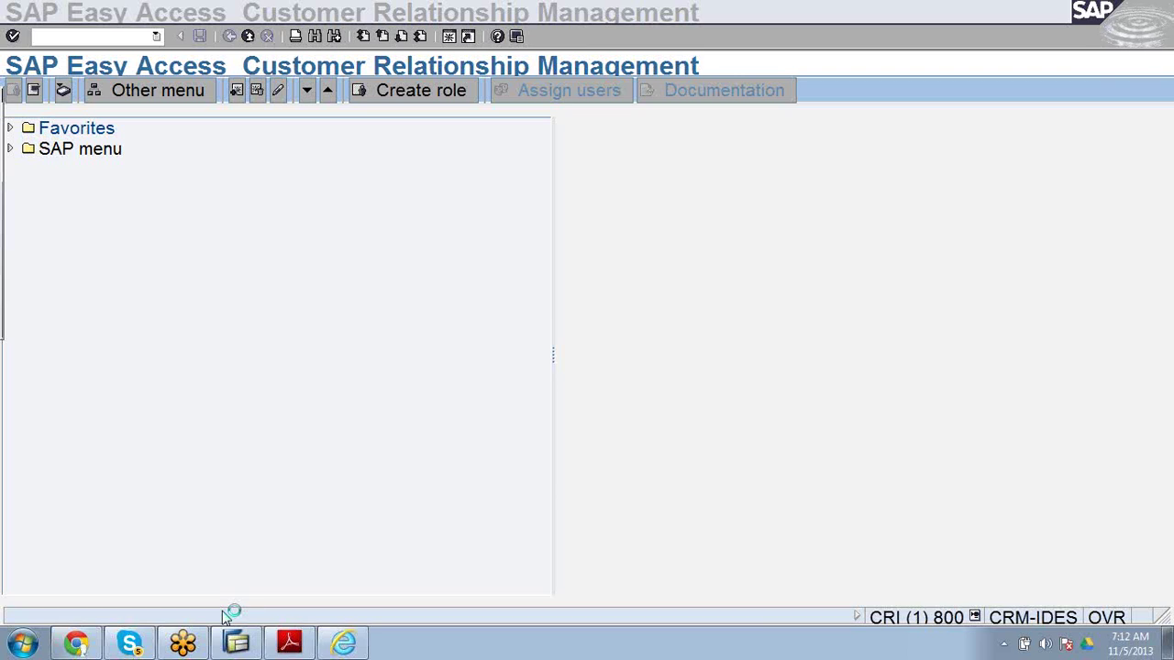
right_click(240, 645)
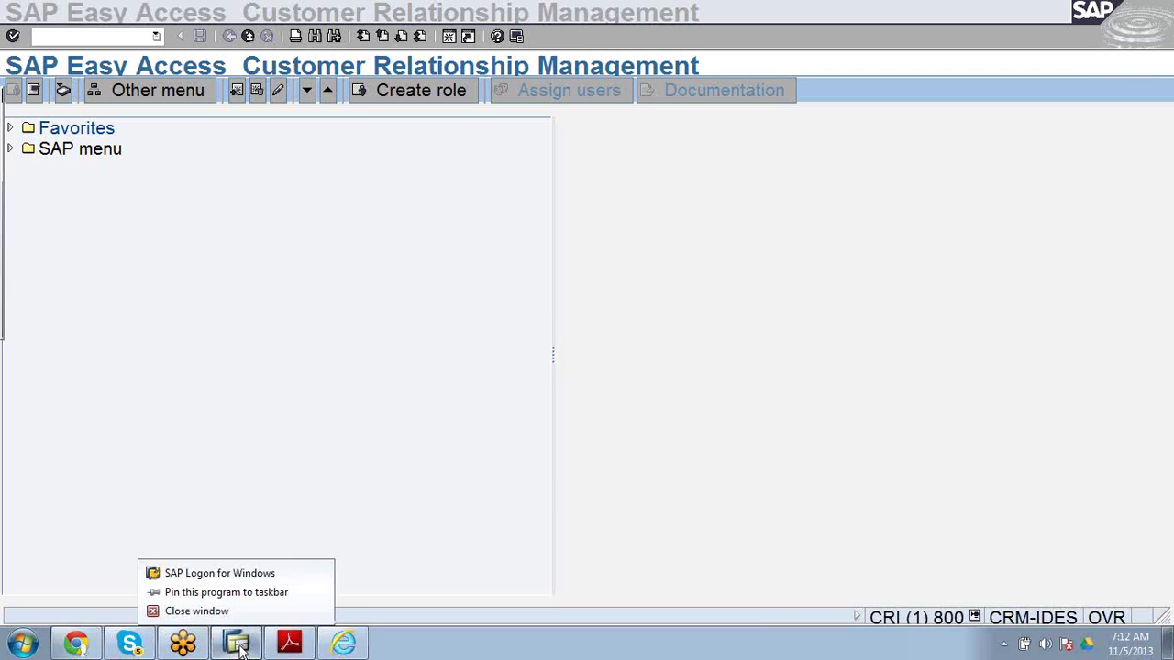
click(209, 611)
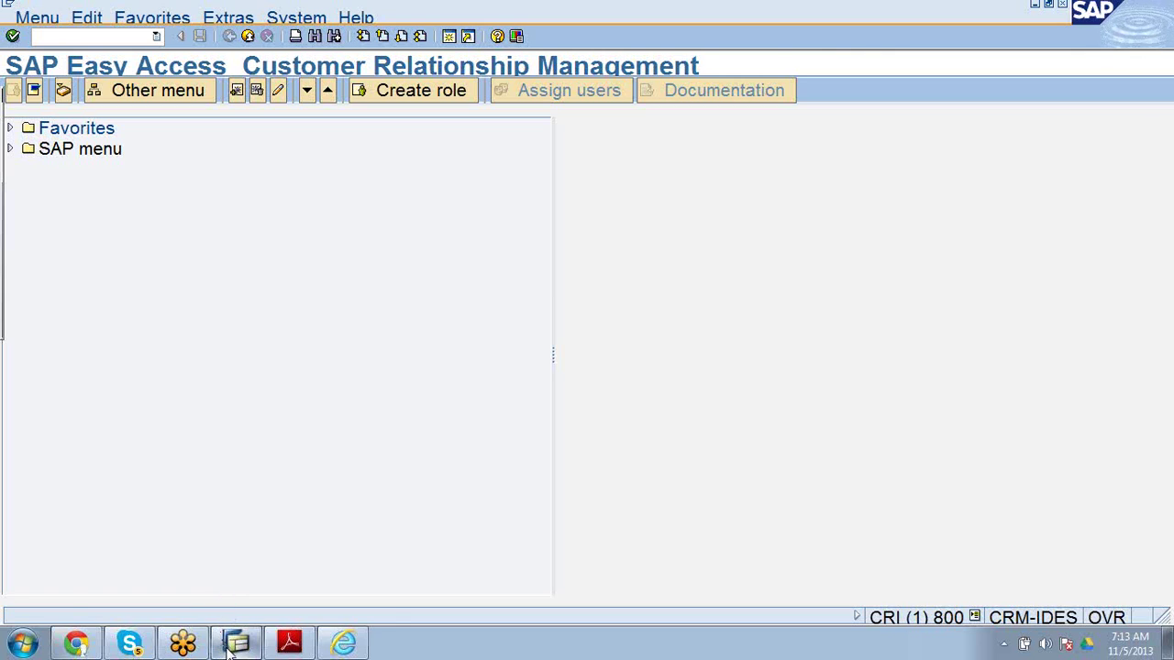
right_click(236, 642)
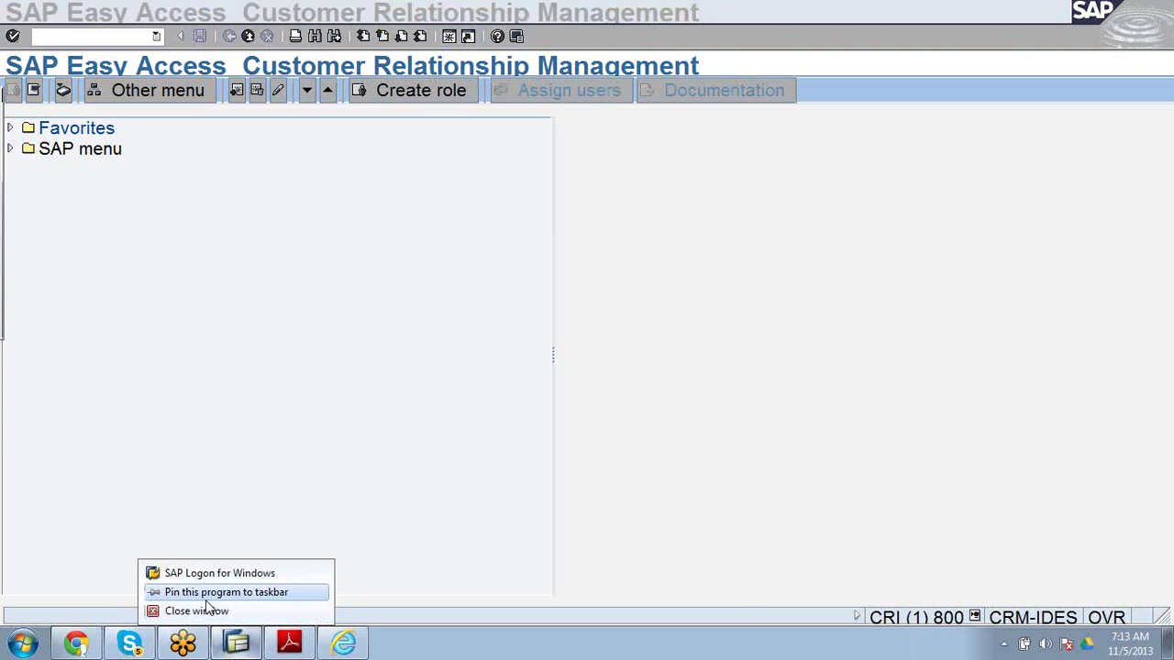
click(218, 613)
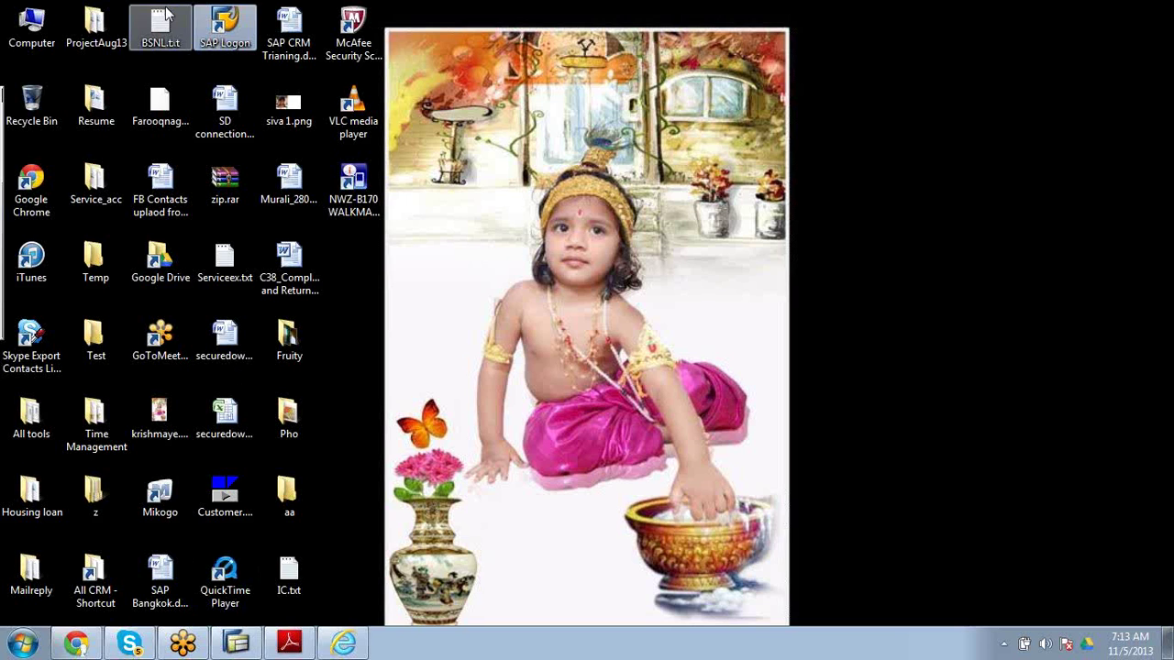
Log on to Ravicrm client 800 with the remembered user and password, dismissing the connection error.
double_click(224, 28)
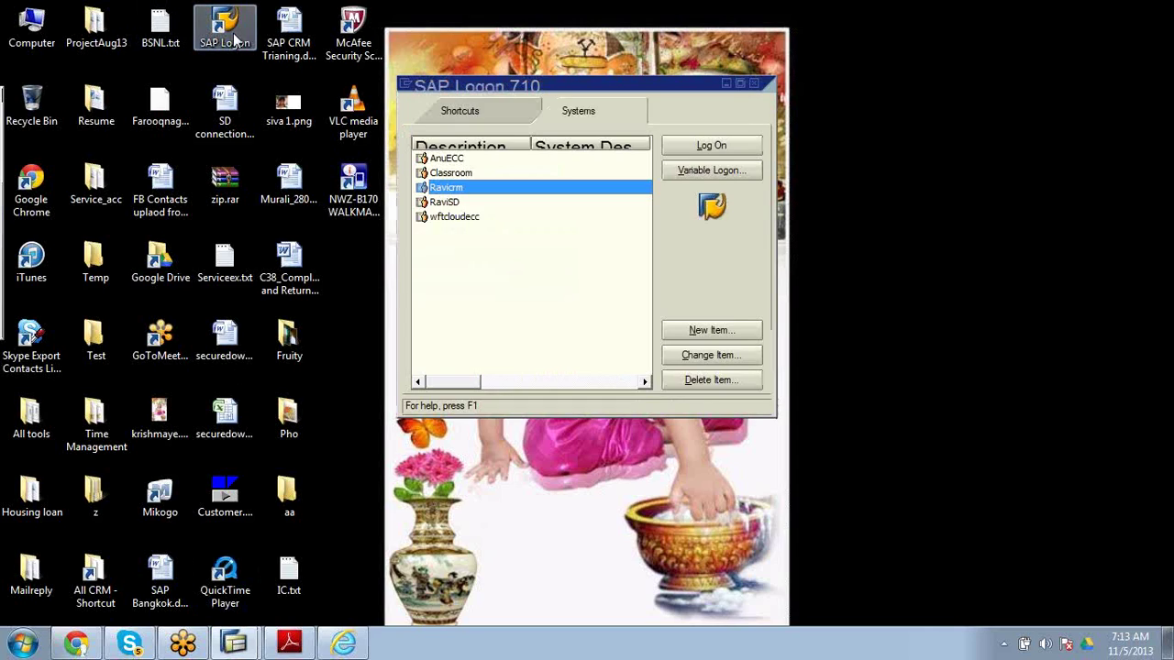
click(716, 147)
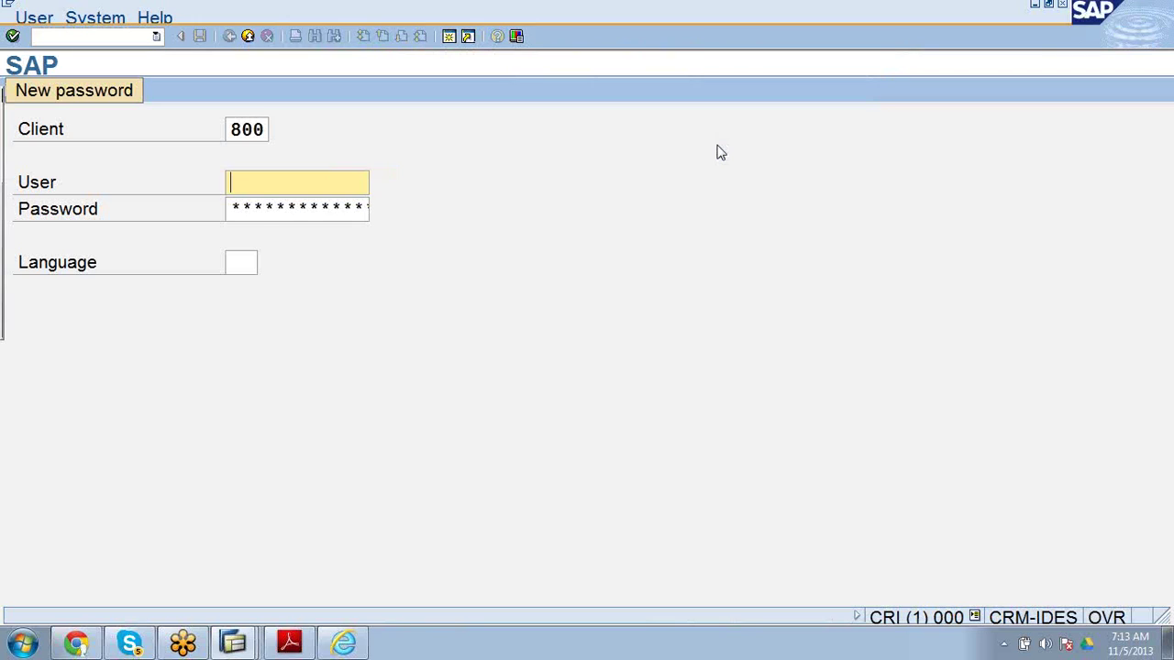
text(wft)
key(Down)
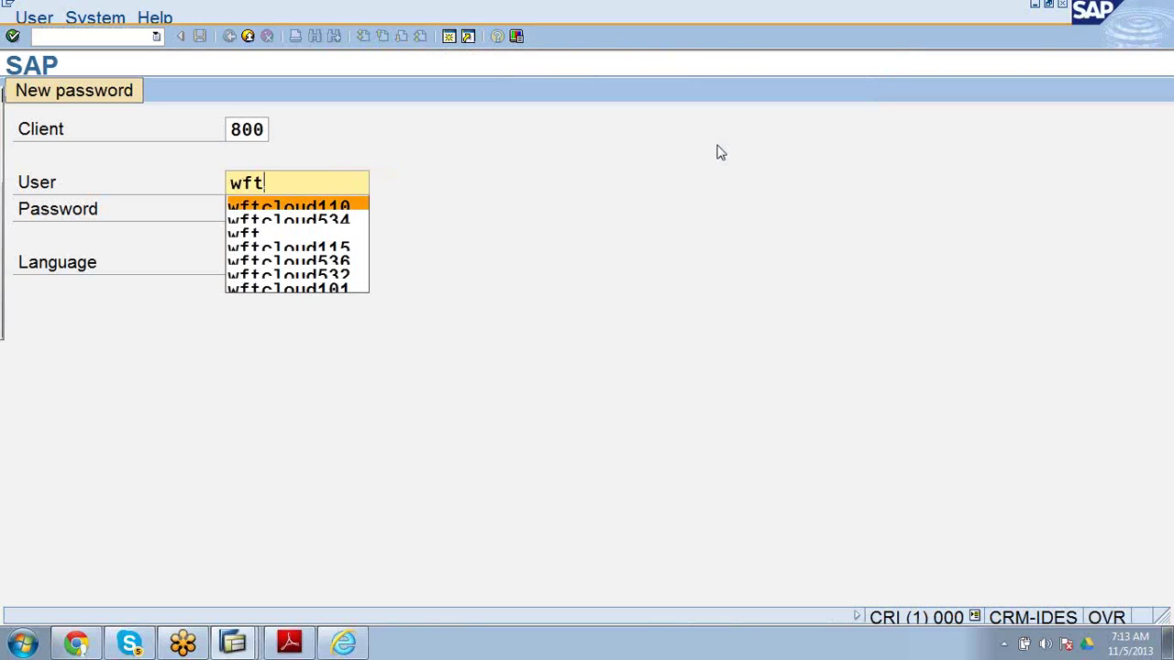
key(Return)
key(Tab)
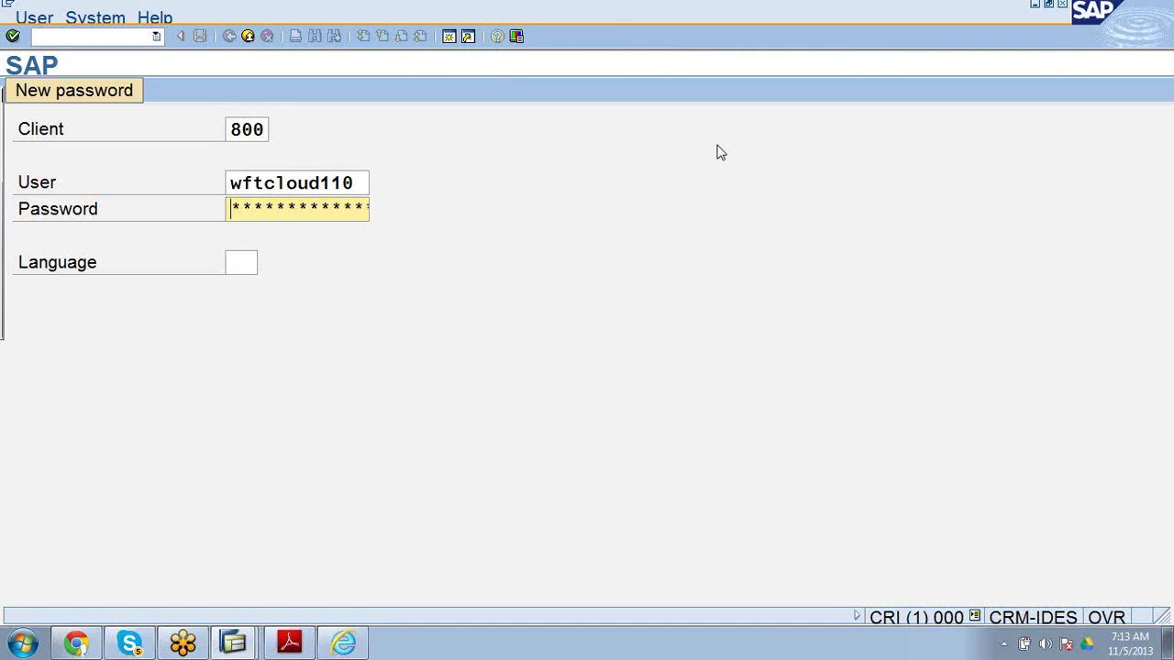
text(*******)
key(Return)
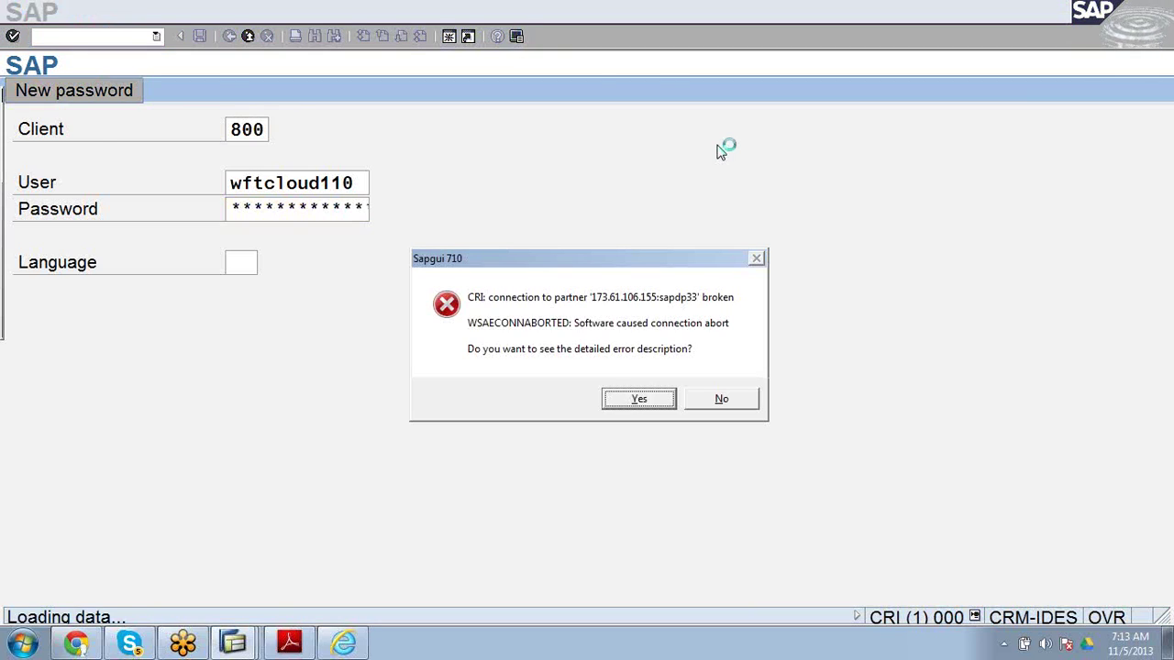
click(721, 399)
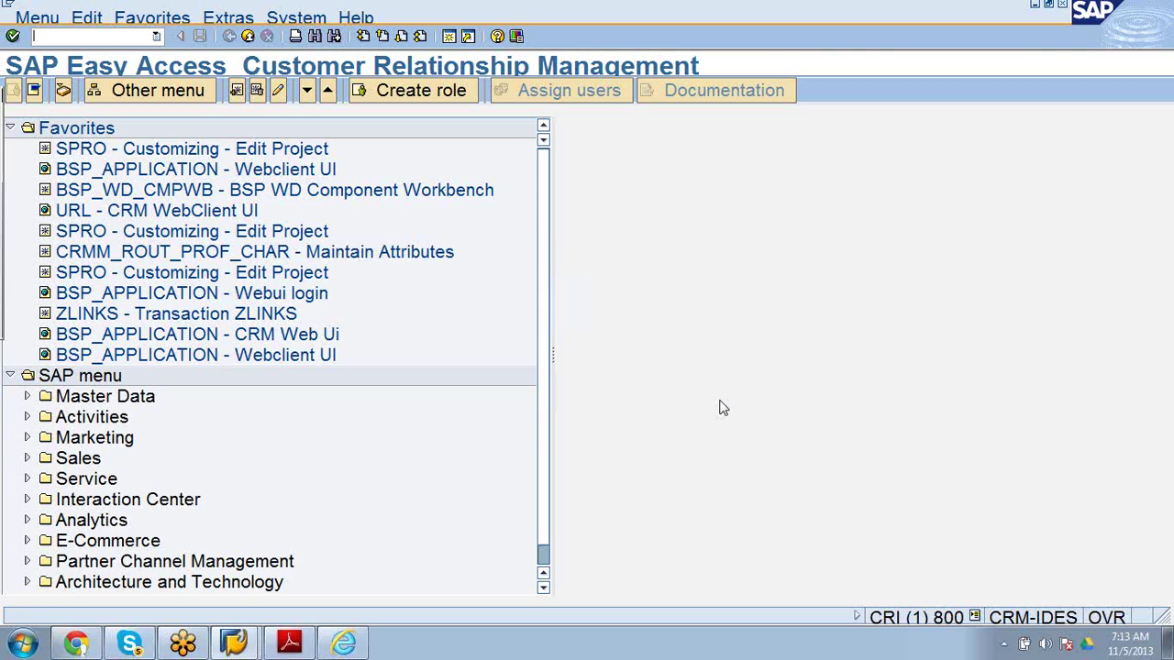
Enter pfcg to reach Maintain Business Partner, choose Open BP, and open the partner ID search help.
text(pfcg)
key(Return)
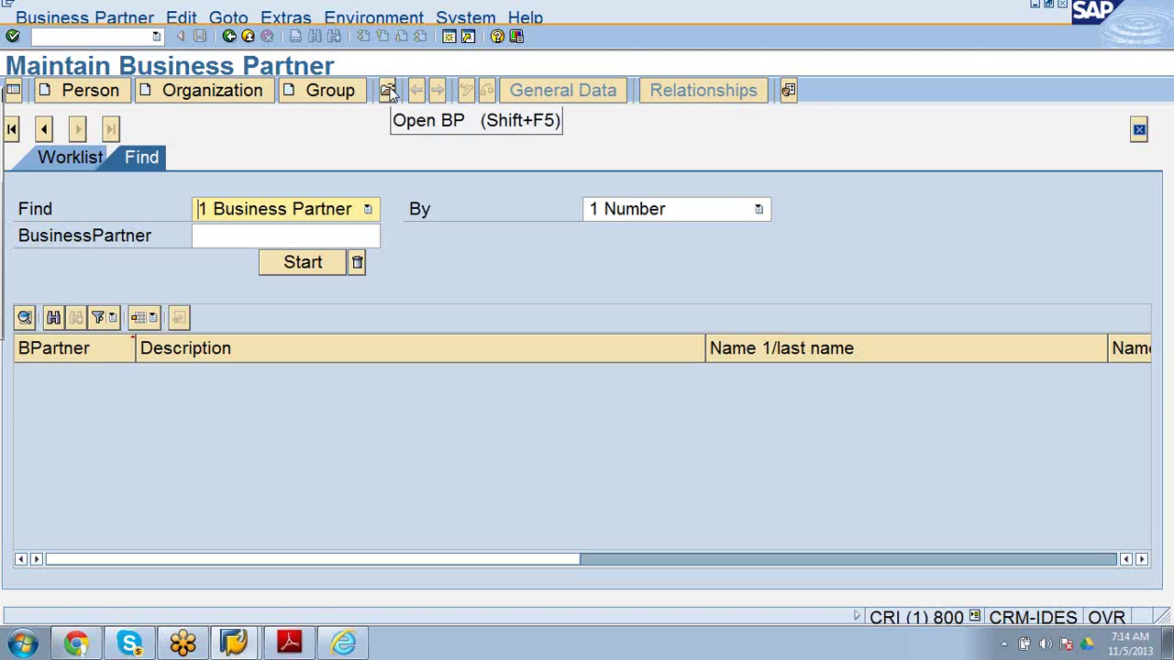
click(388, 91)
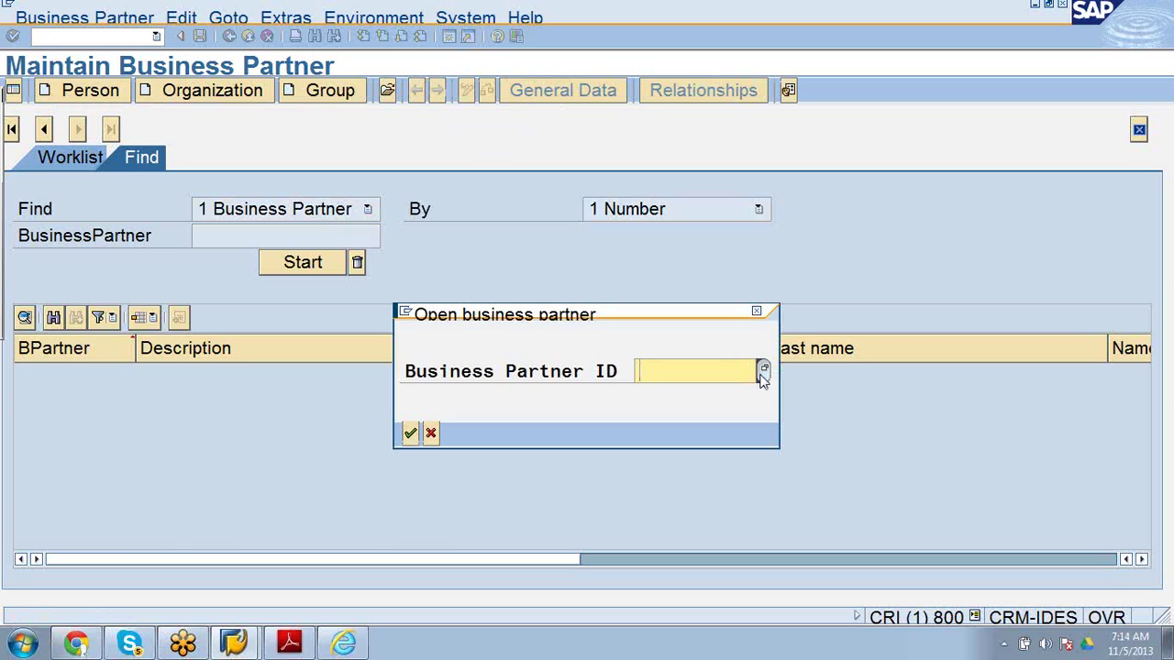
click(762, 372)
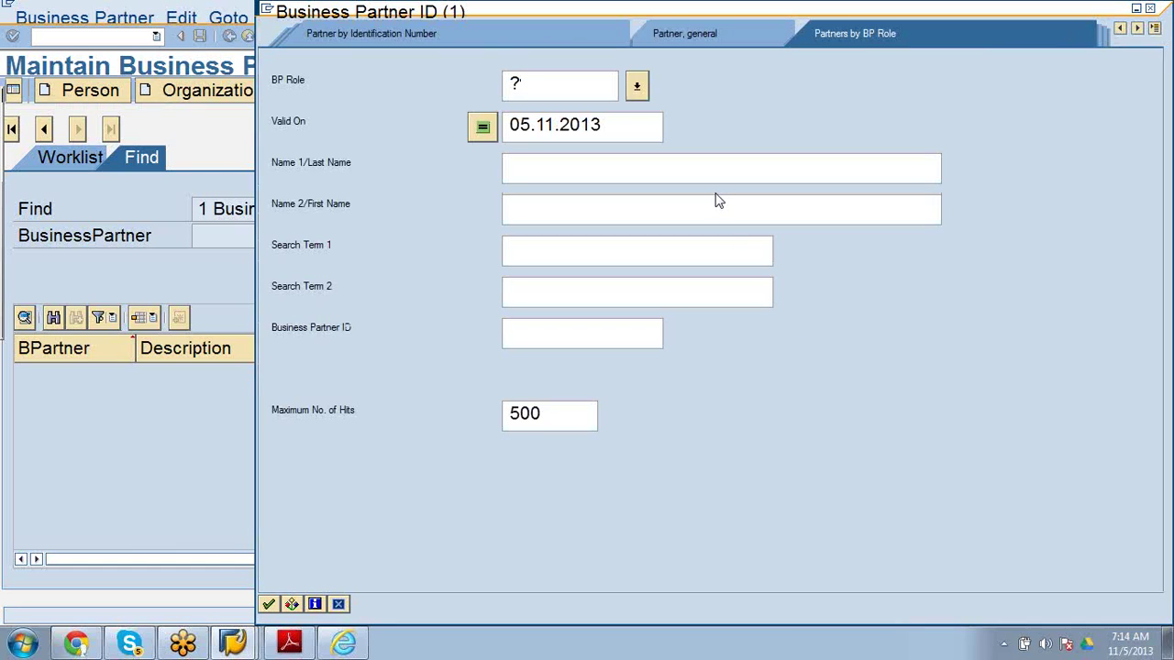
Search partners by SAP user with the user ID, which finds no partner.
click(748, 38)
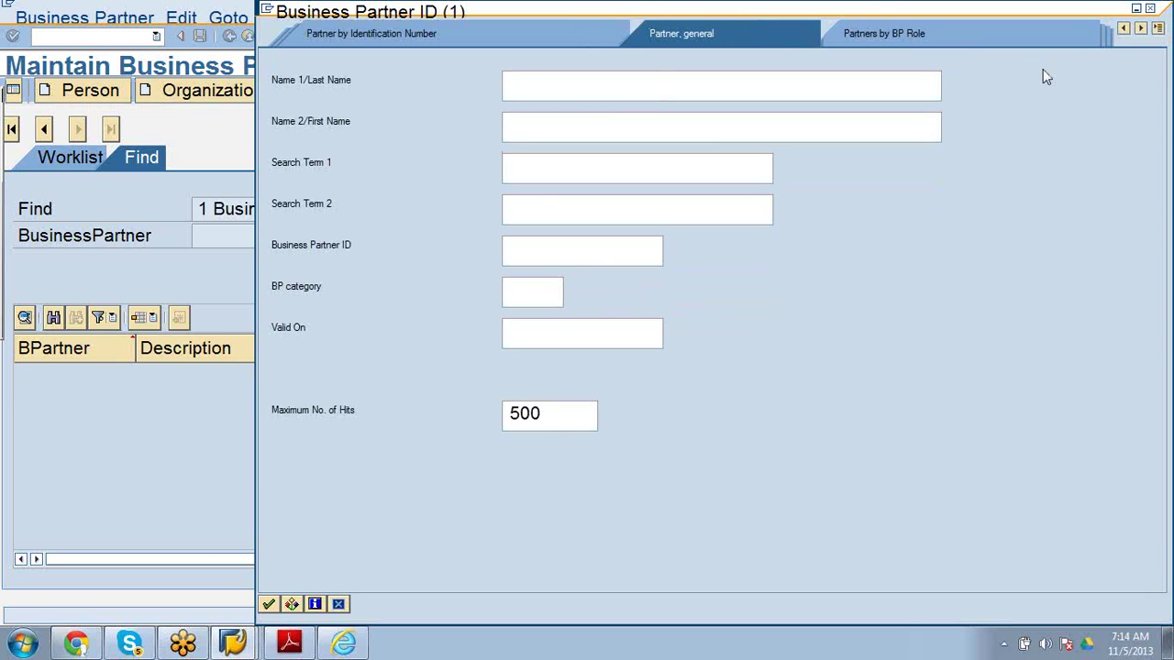
click(1158, 28)
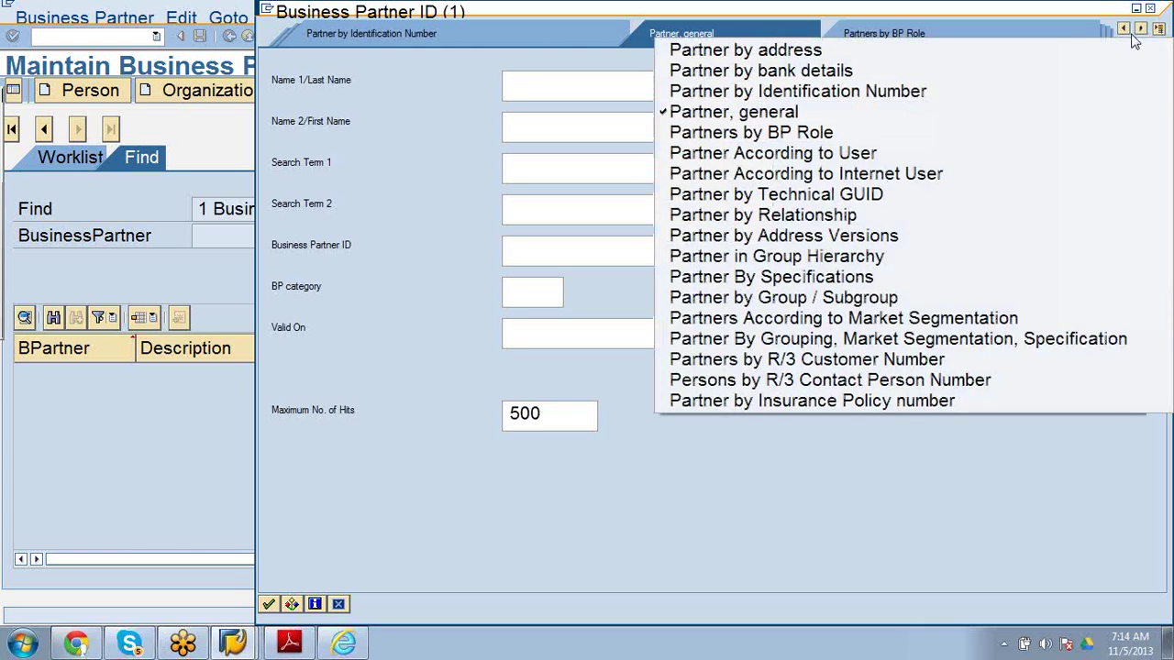
click(1007, 148)
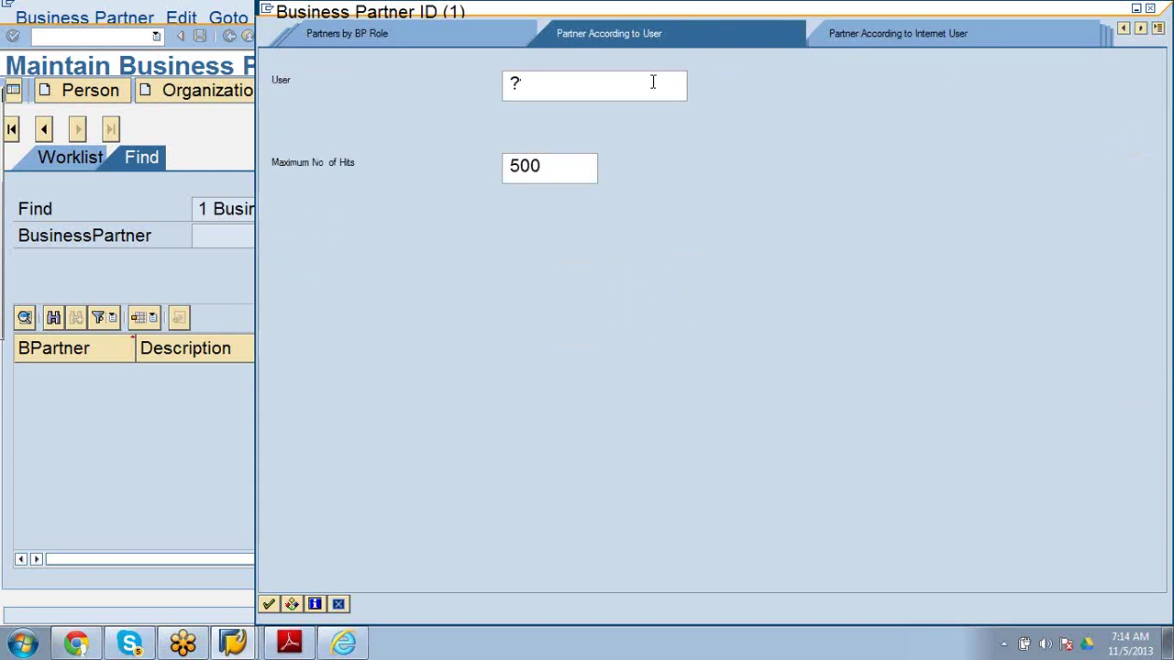
key(BackSpace)
text(Wftcloud)
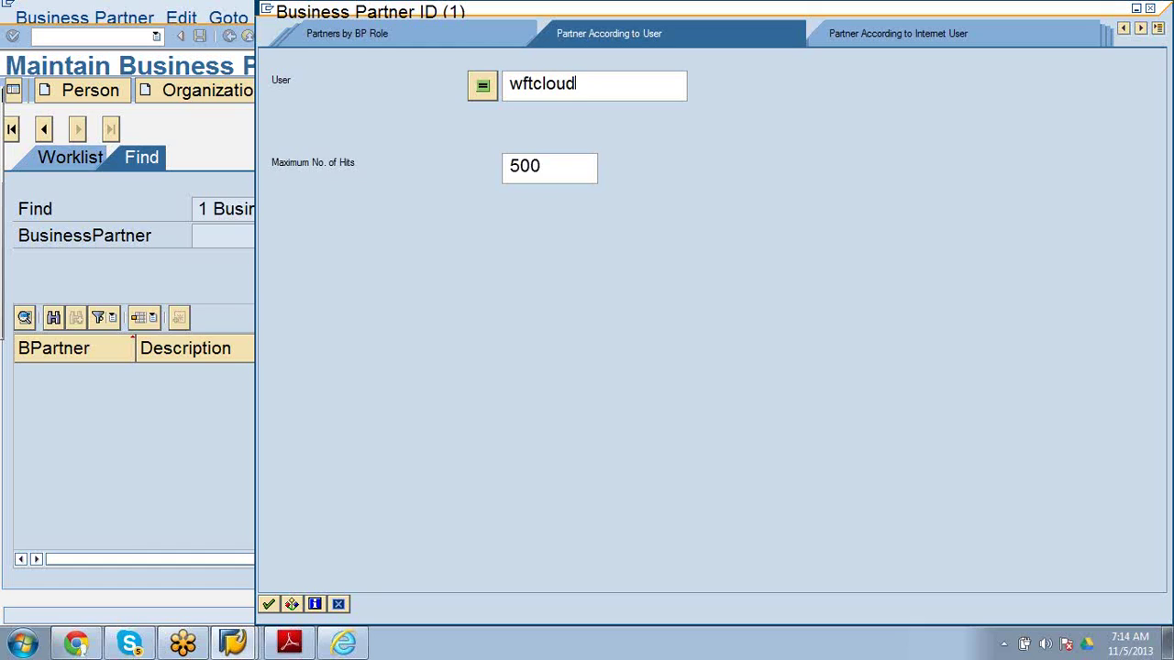
text(110)
key(Return)
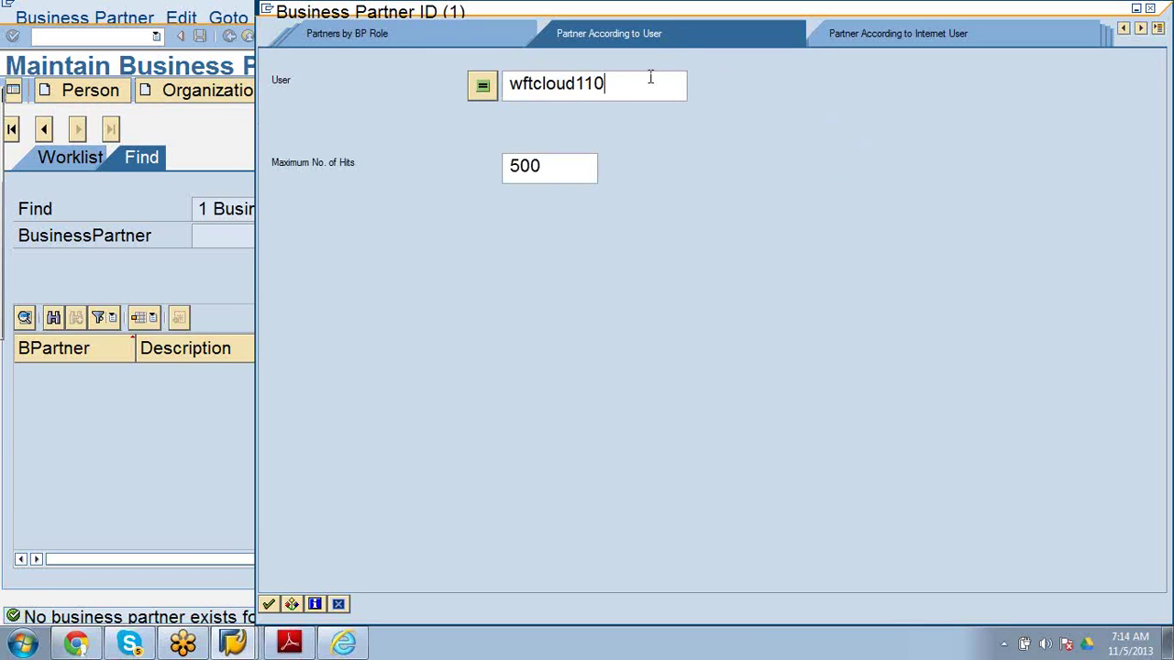
key(BackSpace)
key(BackSpace)
key(BackSpace)
key(BackSpace)
key(BackSpace)
key(BackSpace)
key(BackSpace)
key(BackSpace)
key(BackSpace)
key(BackSpace)
key(BackSpace)
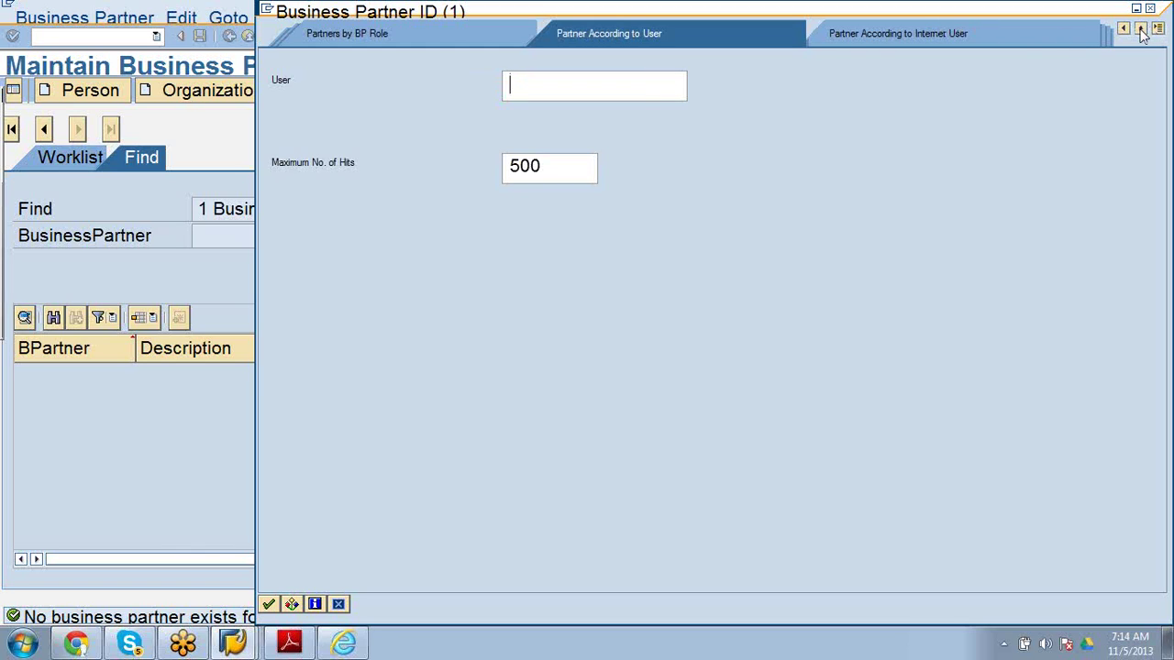
Return to SAP GUI and switch the search help back to the Partner, general tab.
click(1141, 29)
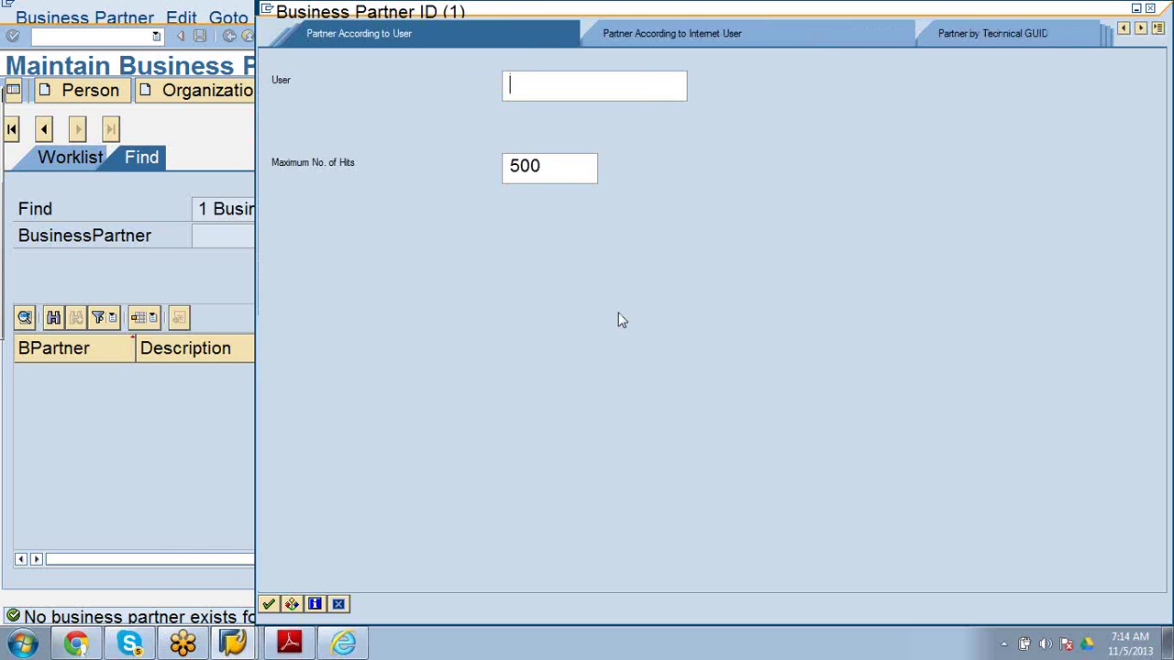
click(345, 645)
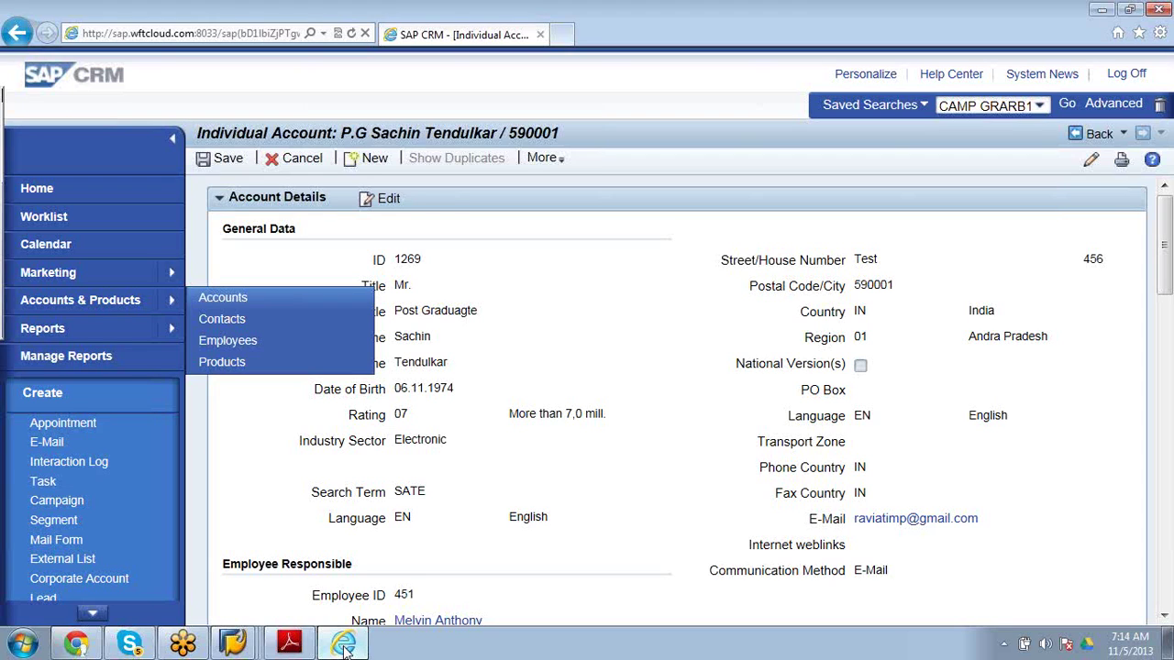
click(1100, 9)
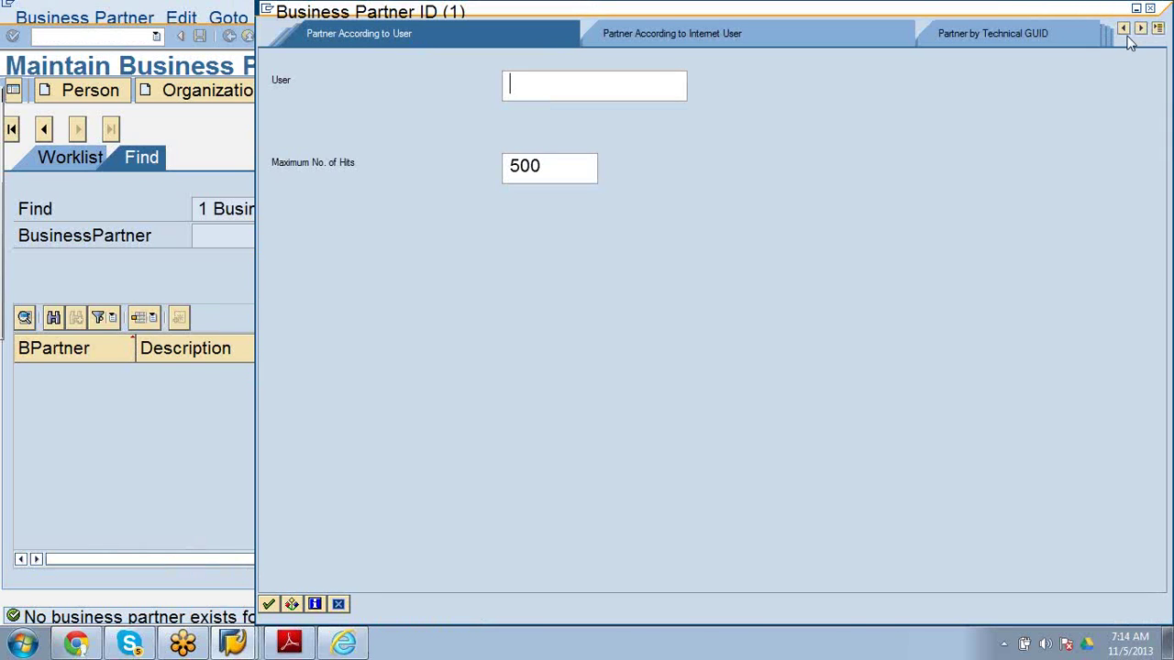
click(1123, 32)
click(1123, 32)
click(1123, 32)
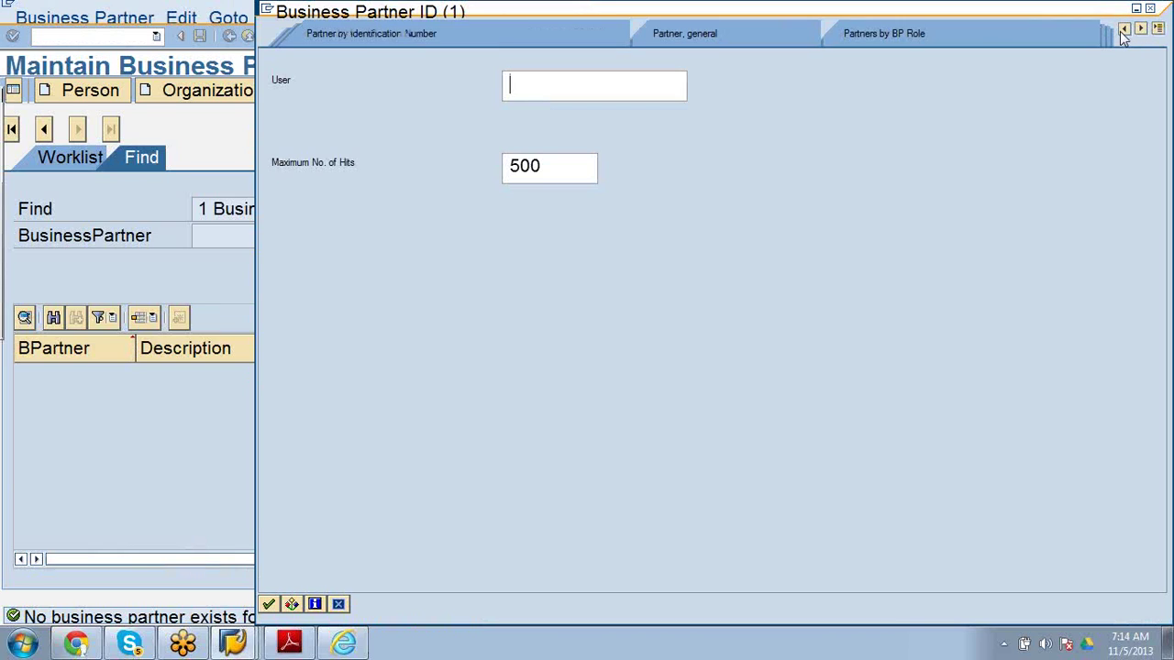
click(669, 34)
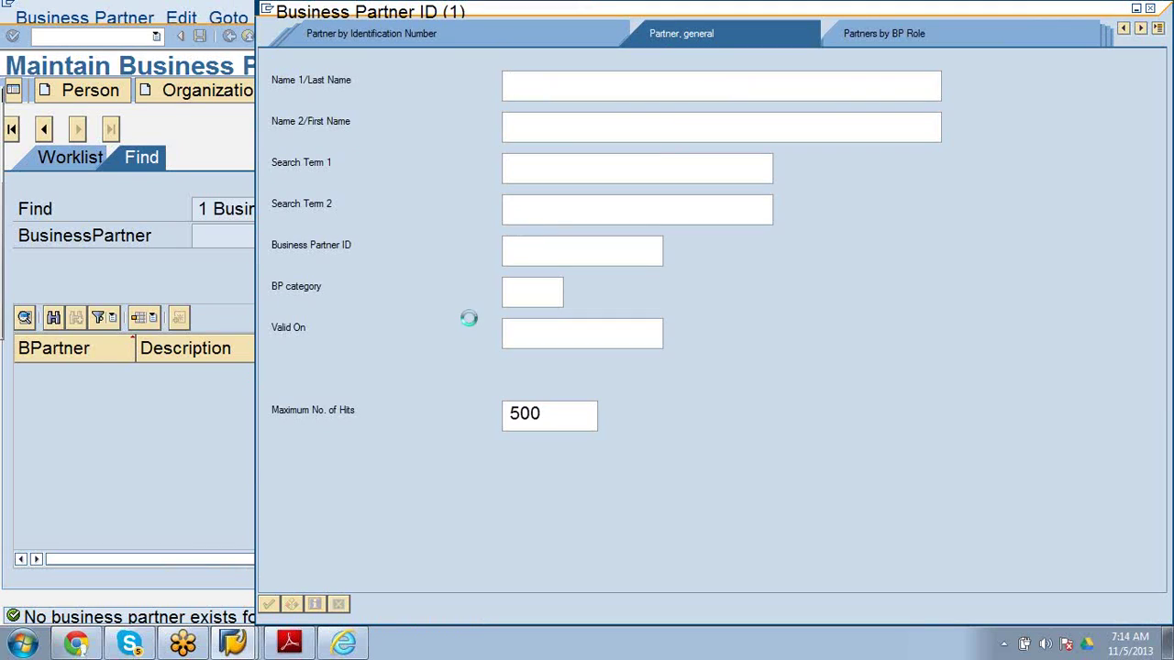
Search for business partner 1269, pick the single result and confirm opening it.
click(531, 251)
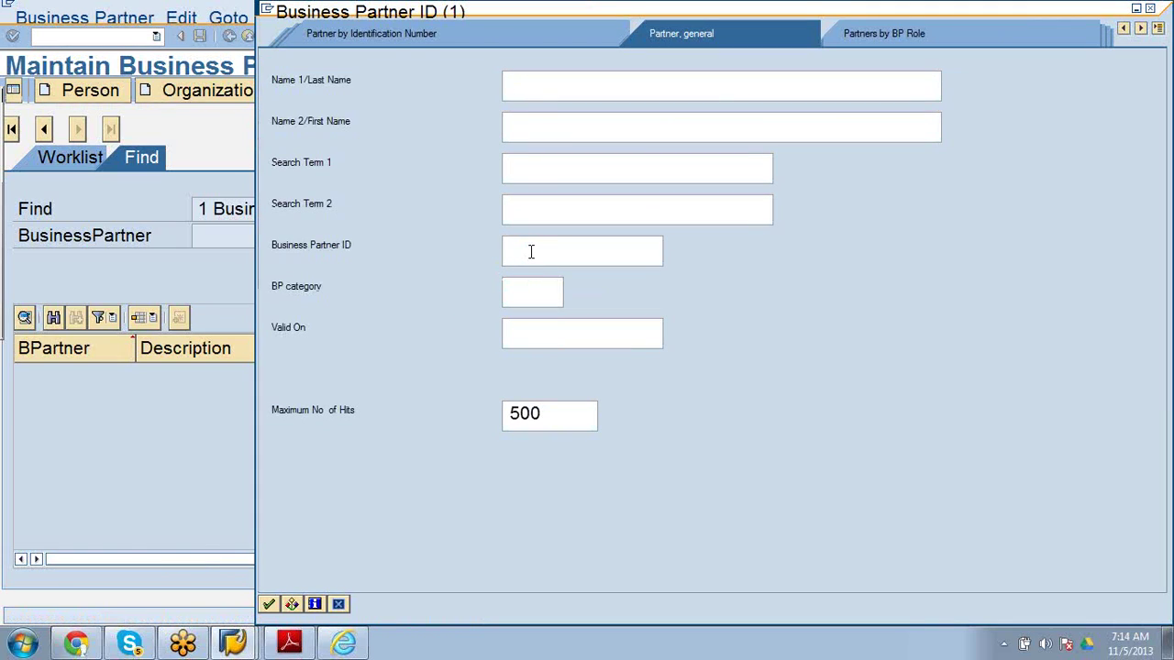
text(1269)
click(268, 604)
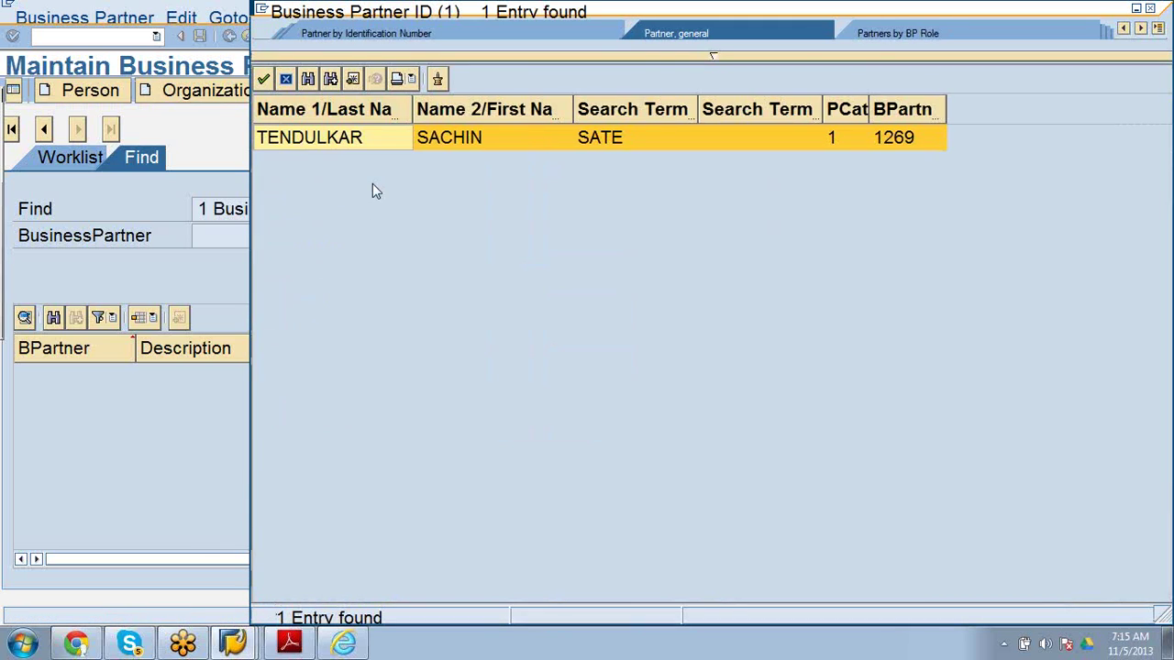
double_click(507, 144)
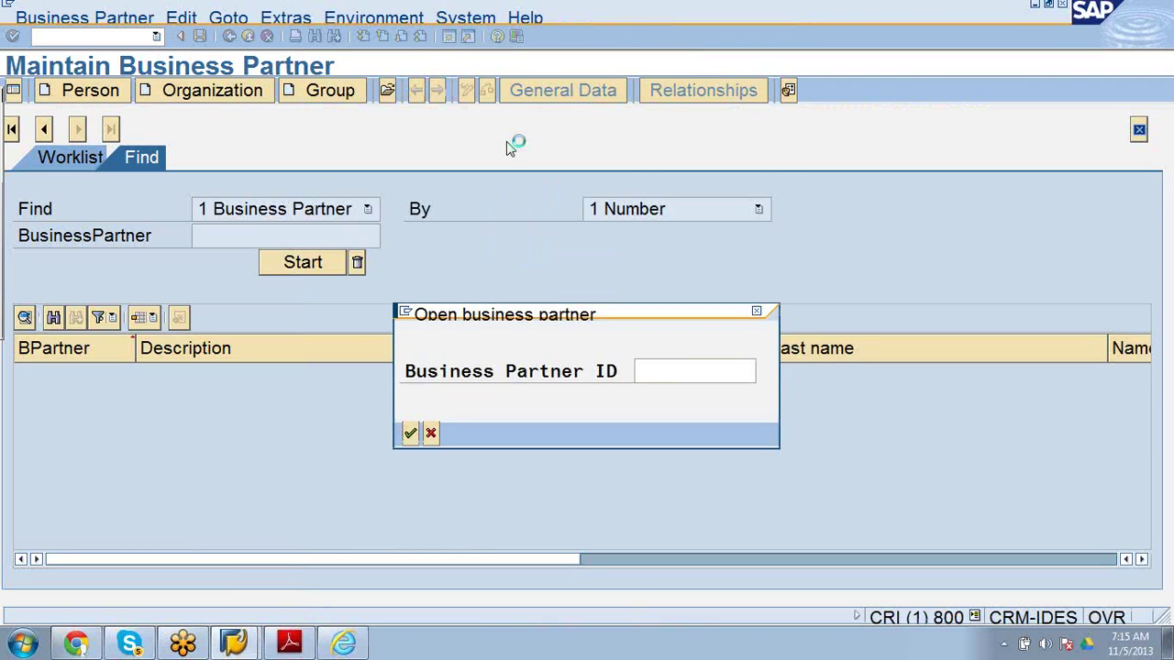
click(411, 435)
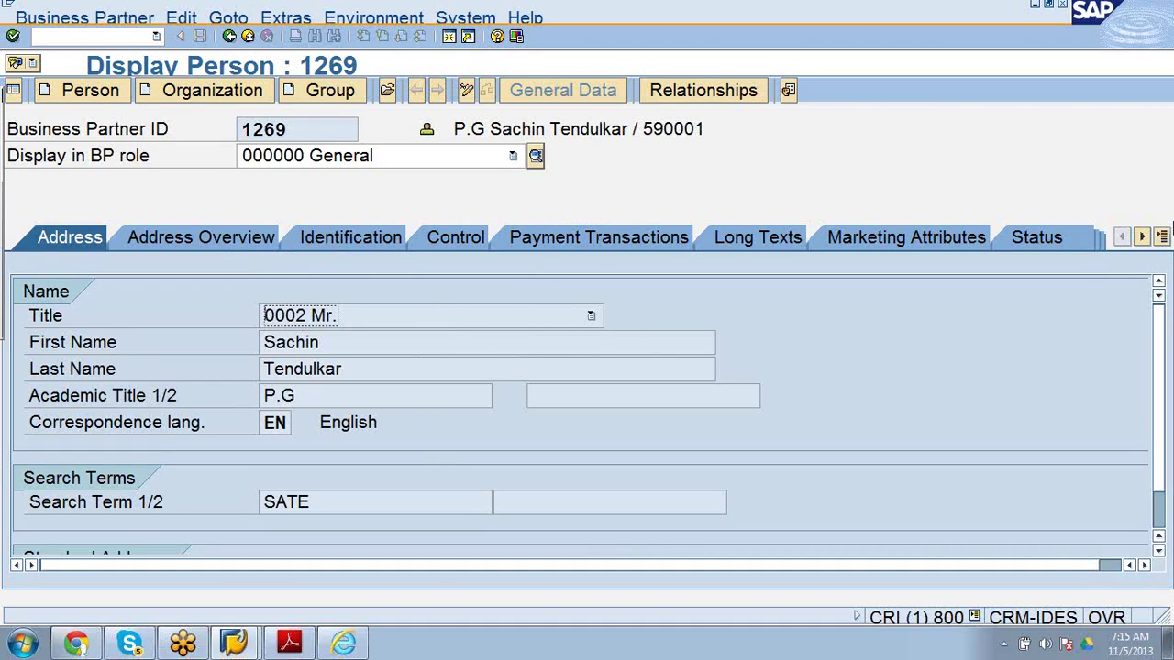
Check the list of data tabs for person 1269, keeping the General role address view displayed.
click(1161, 236)
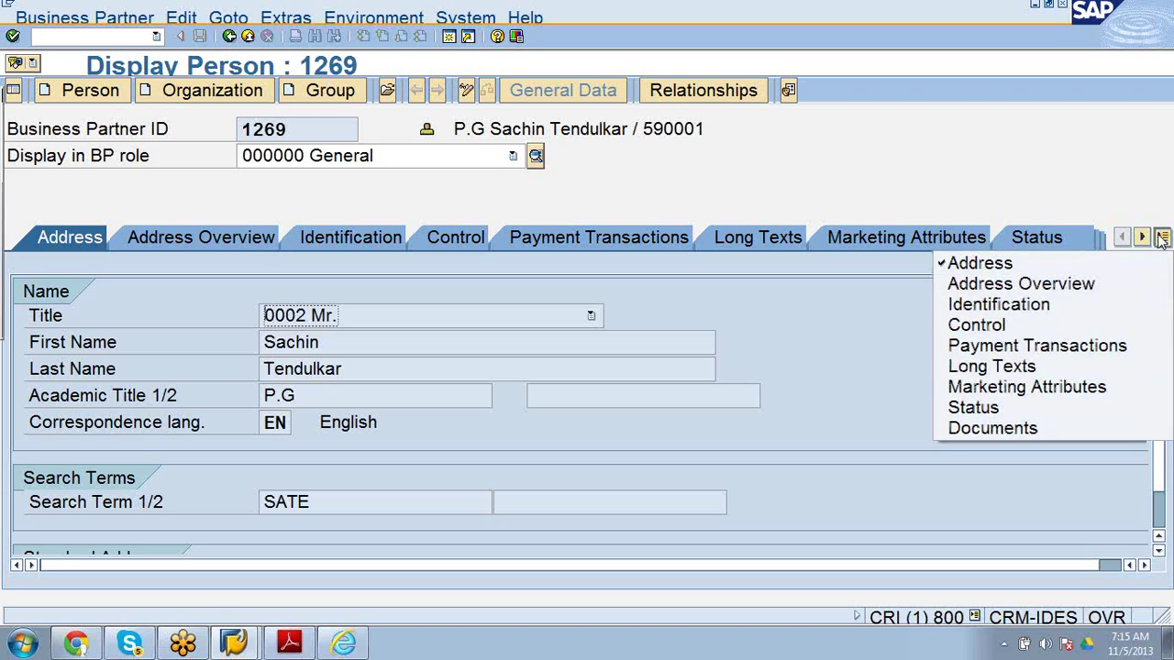
click(871, 344)
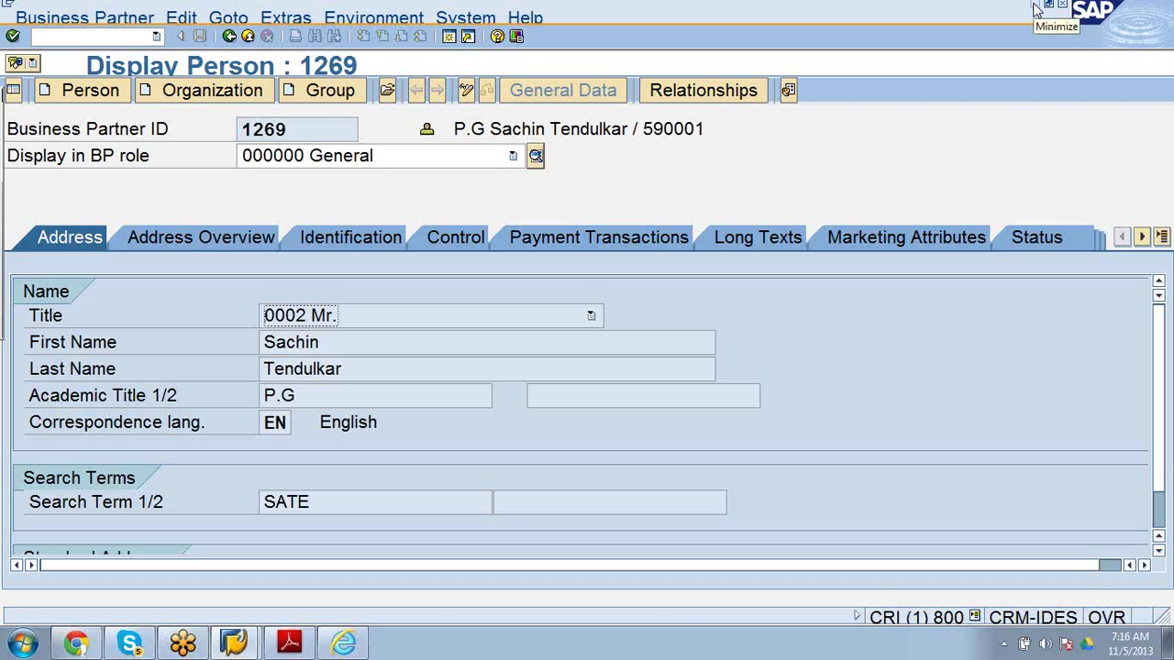
click(1165, 332)
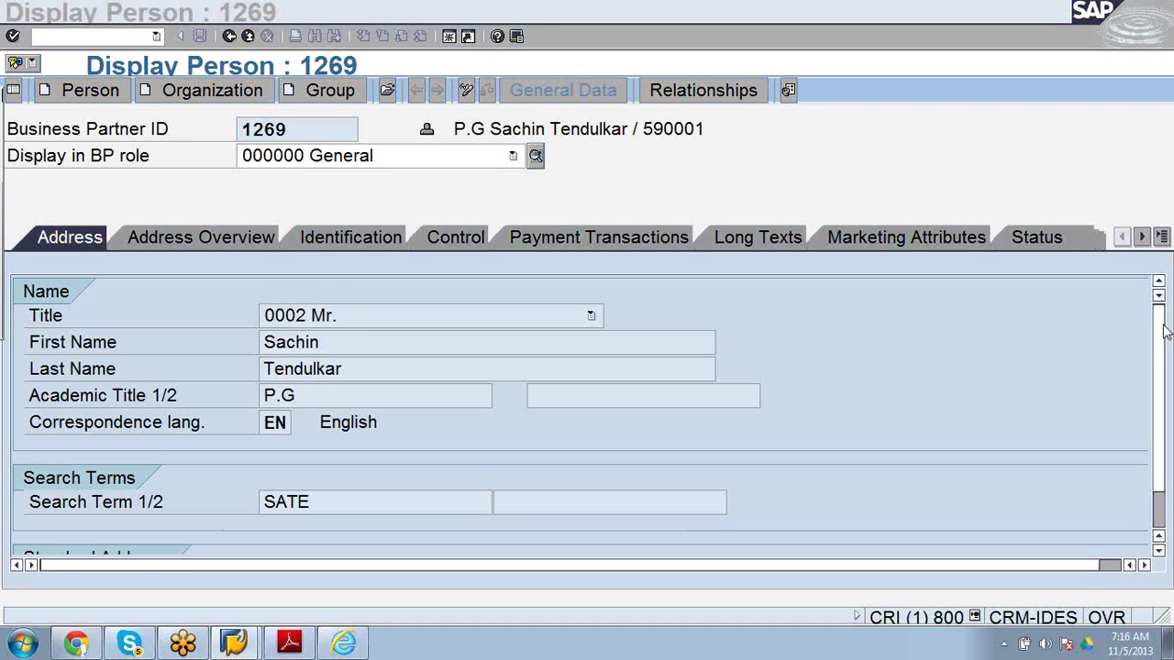